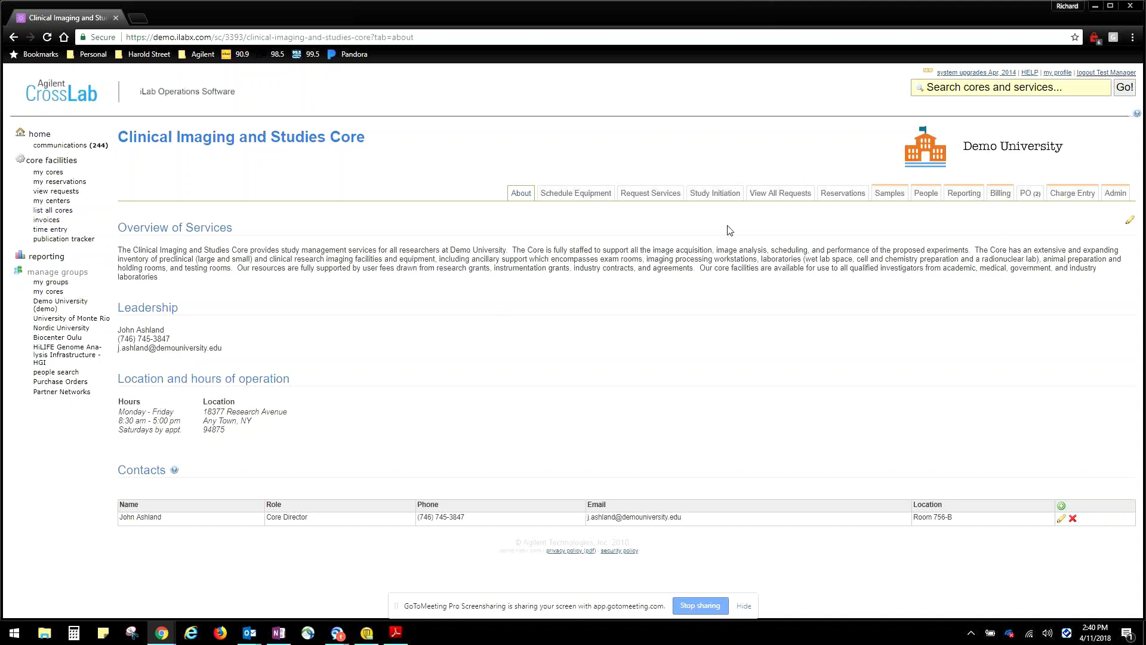
Open the first Heart Study record from the core's Study Initiation list.
{"action": "left_click", "coordinate": [716, 197]}
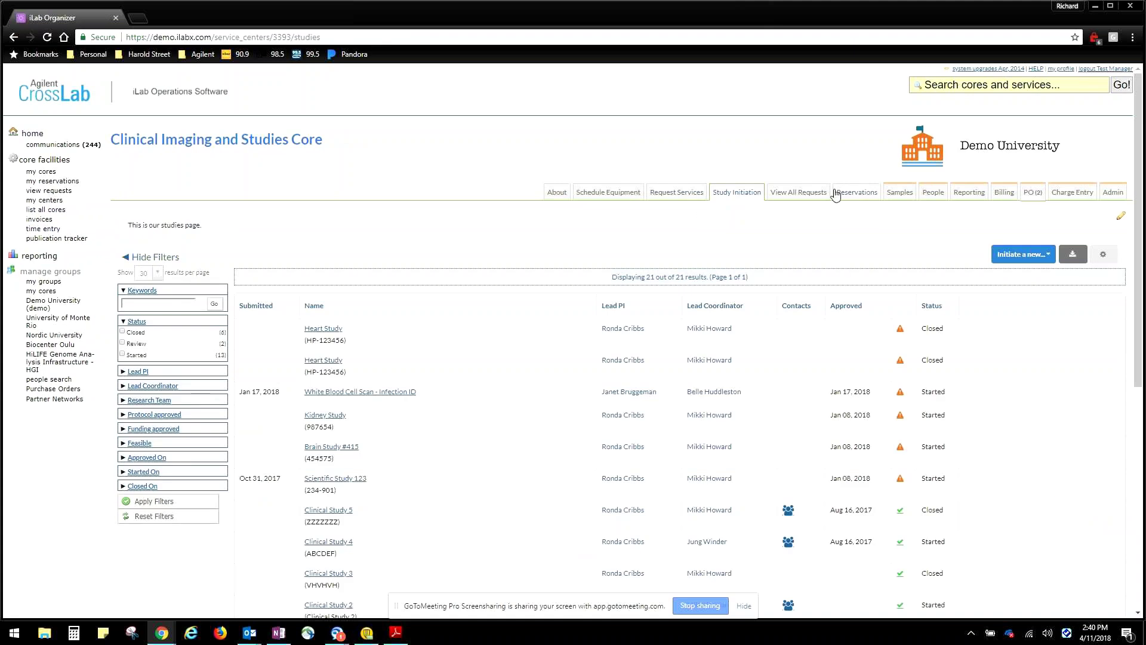
{"action": "scroll", "coordinate": [834, 194], "scroll_direction": "down", "scroll_amount": 1}
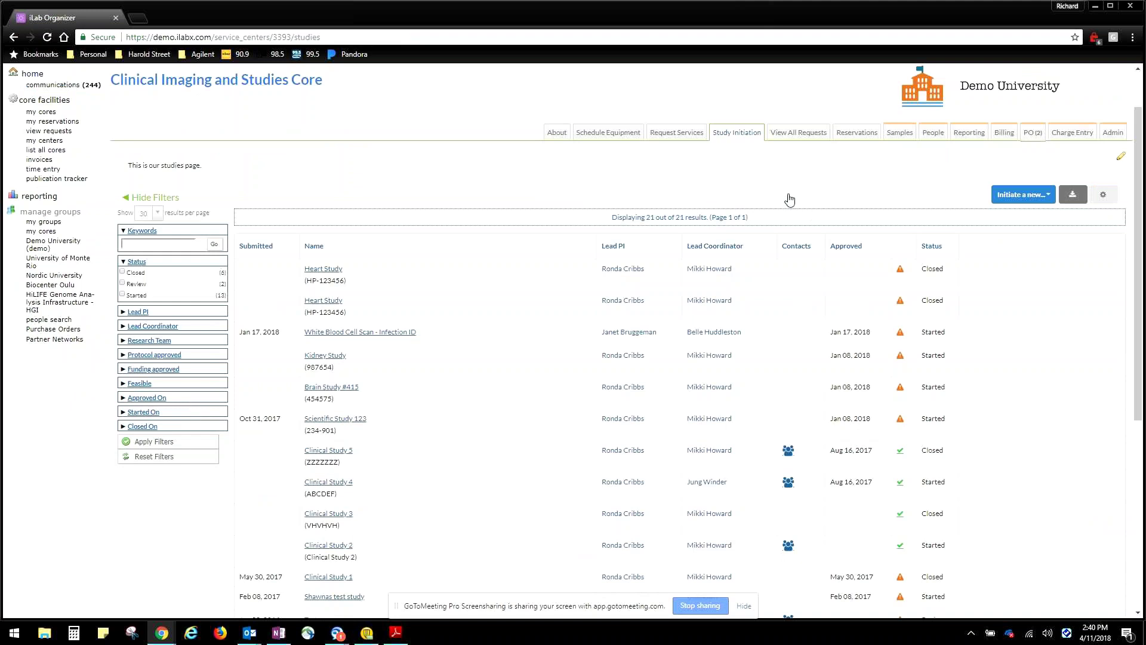
{"action": "mouse_move", "coordinate": [807, 466]}
{"action": "mouse_move", "coordinate": [613, 304]}
{"action": "left_click", "coordinate": [317, 273]}
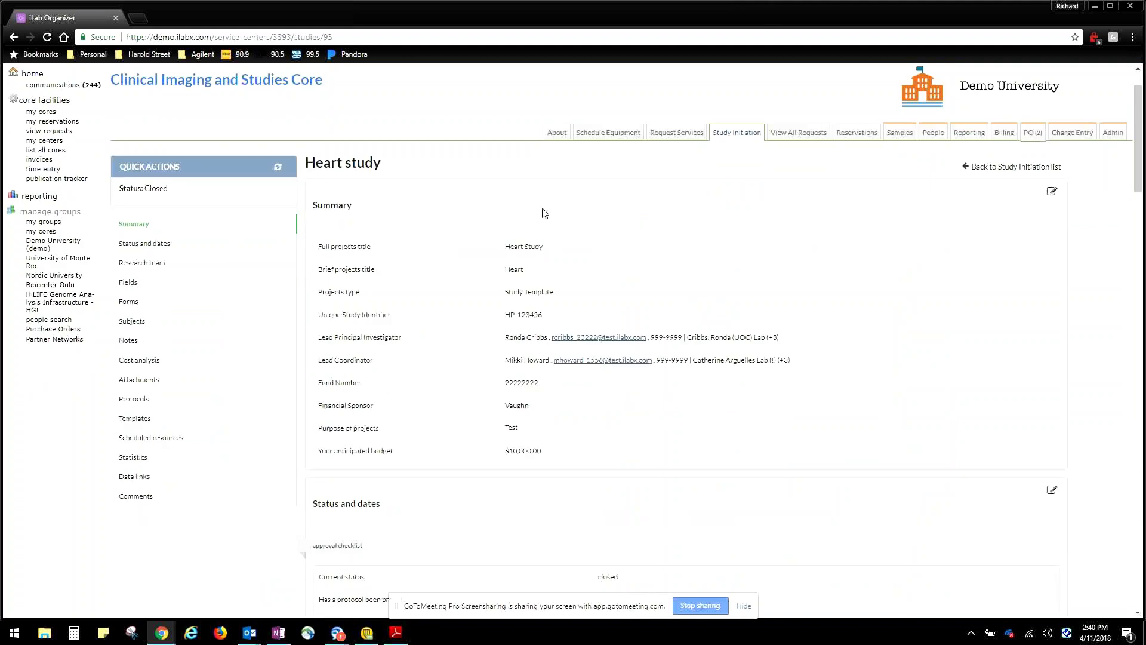
Review the Heart Study's summary details, including the project purpose and anticipated budget.
{"action": "scroll", "coordinate": [656, 230], "scroll_direction": "down", "scroll_amount": 1}
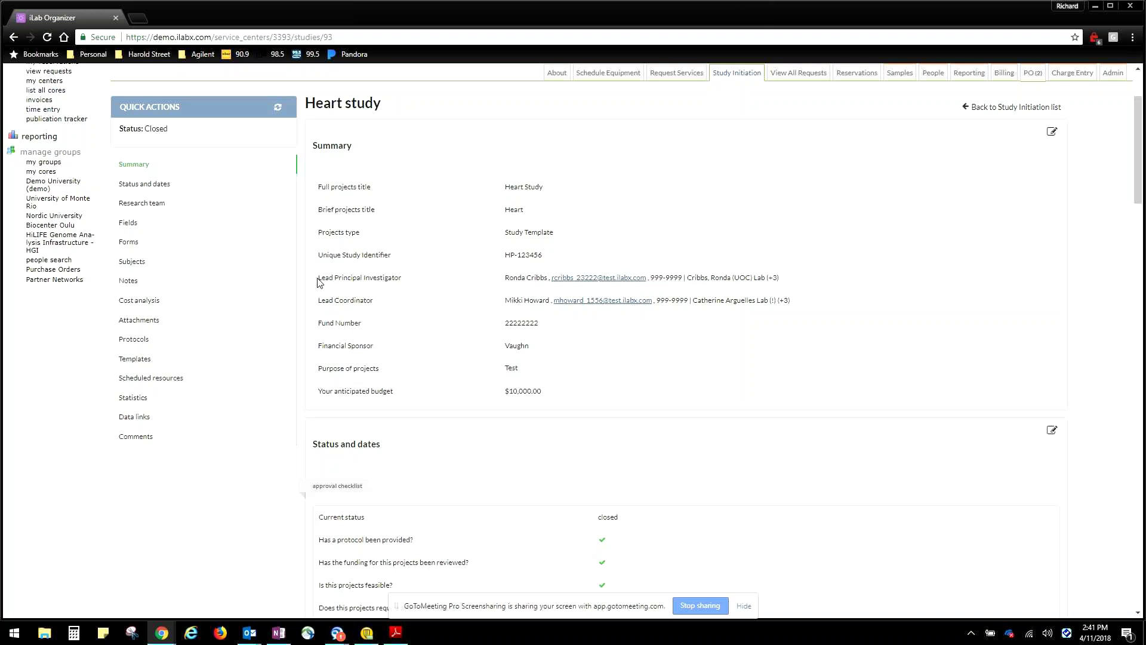
{"action": "scroll", "coordinate": [529, 272], "scroll_direction": "down", "scroll_amount": 1}
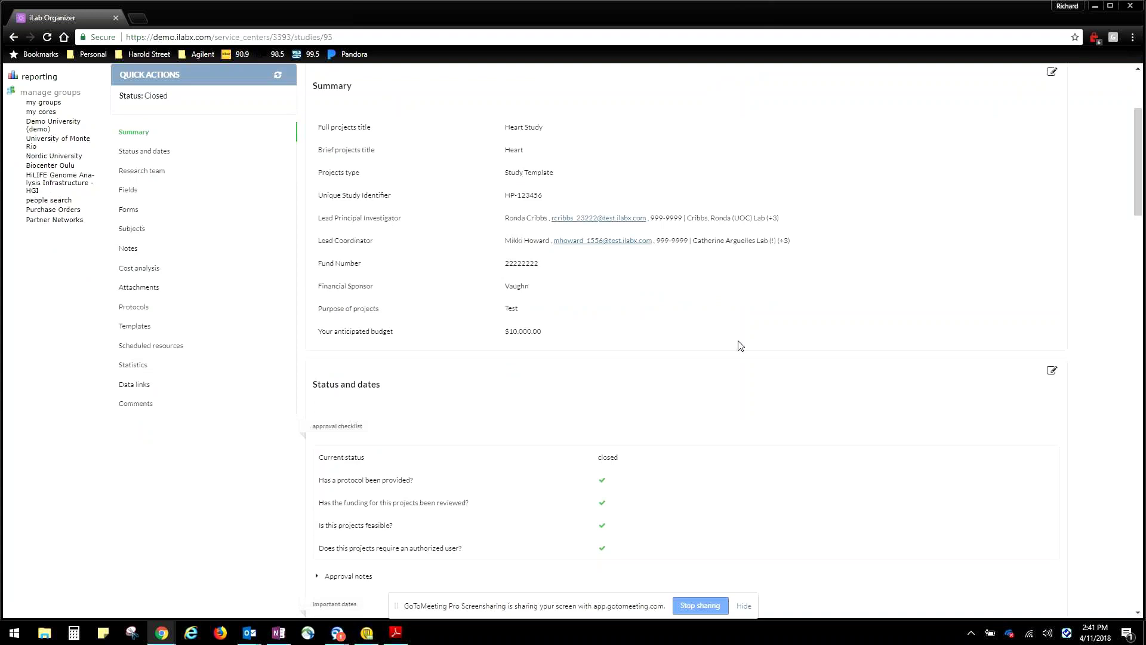
{"action": "scroll", "coordinate": [508, 286], "scroll_direction": "down", "scroll_amount": 1}
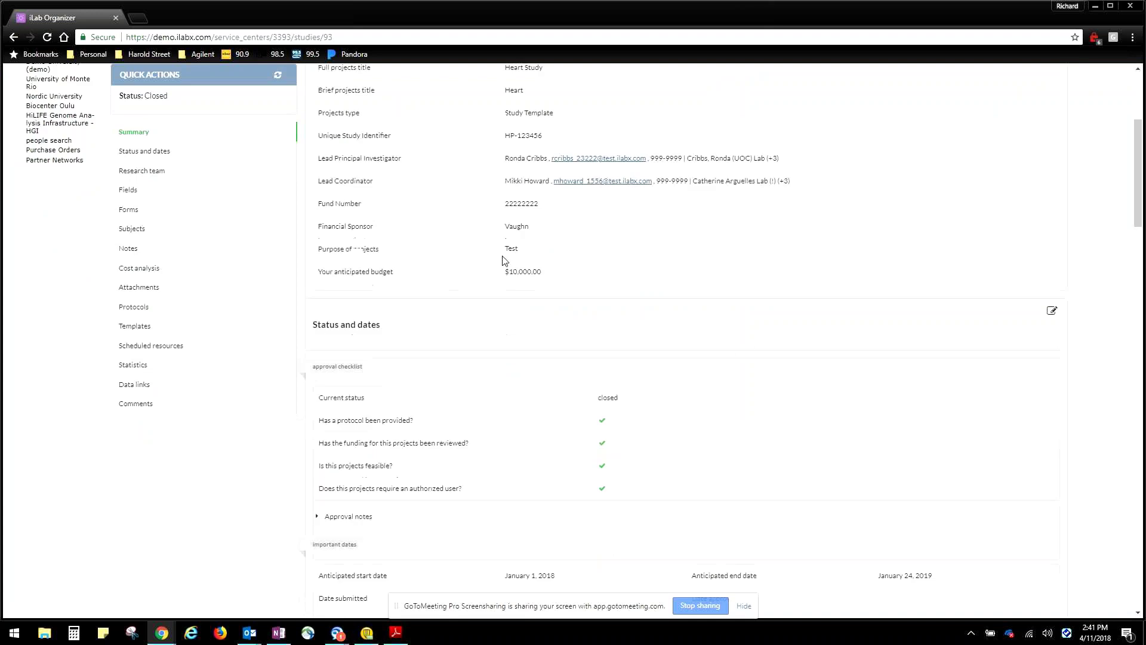
{"action": "double_click", "coordinate": [511, 248]}
{"action": "left_click", "coordinate": [529, 251]}
{"action": "scroll", "coordinate": [518, 267], "scroll_direction": "down", "scroll_amount": 1}
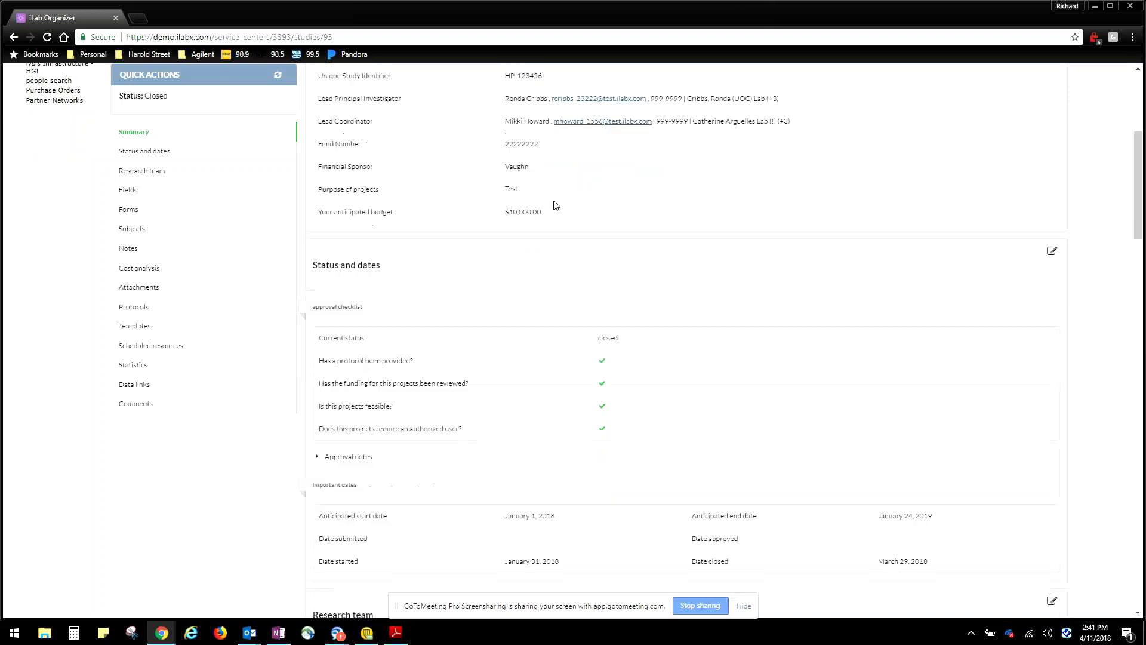
Examine the approval checklist under Status and dates, covering protocol, funding, feasibility and authorized user questions.
{"action": "scroll", "coordinate": [555, 205], "scroll_direction": "down", "scroll_amount": 2}
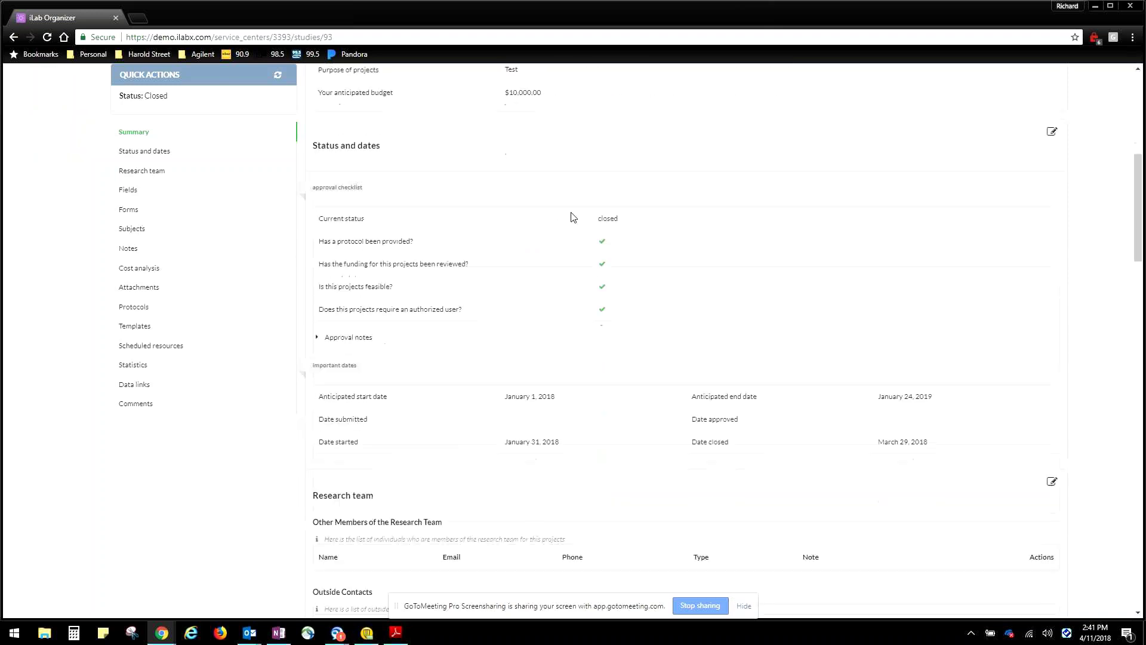
{"action": "scroll", "coordinate": [573, 217], "scroll_direction": "down", "scroll_amount": 1}
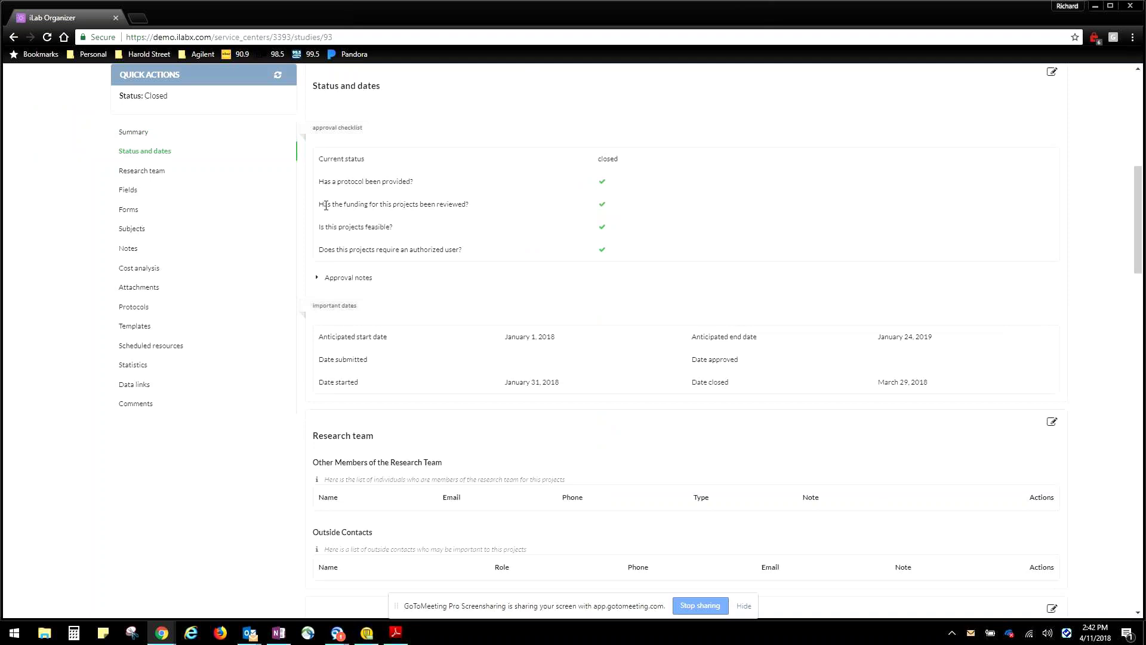
{"action": "left_click_drag", "start_coordinate": [326, 206], "coordinate": [318, 183]}
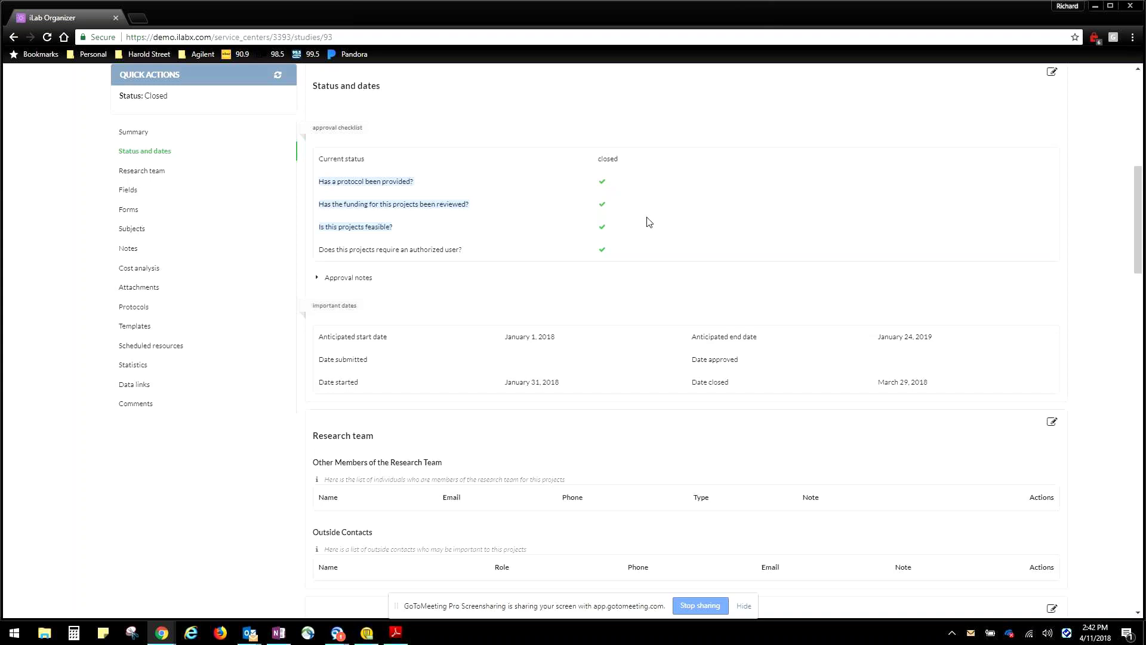
{"action": "left_click", "coordinate": [316, 255]}
{"action": "left_click_drag", "start_coordinate": [315, 252], "coordinate": [470, 251]}
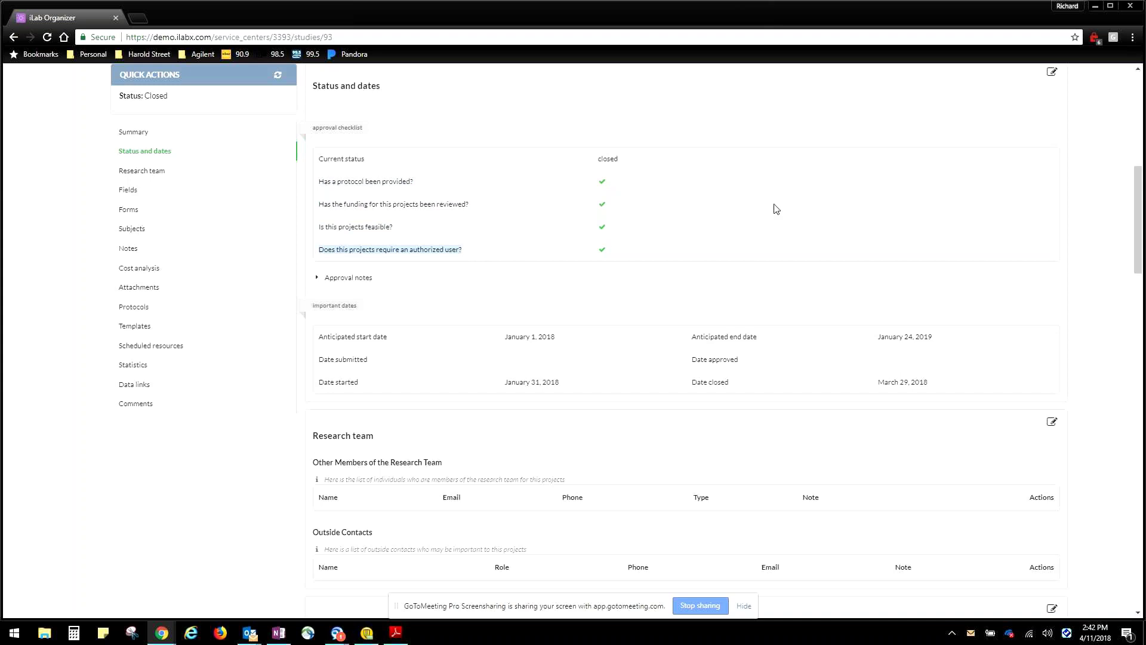
{"action": "scroll", "coordinate": [782, 206], "scroll_direction": "down", "scroll_amount": 1}
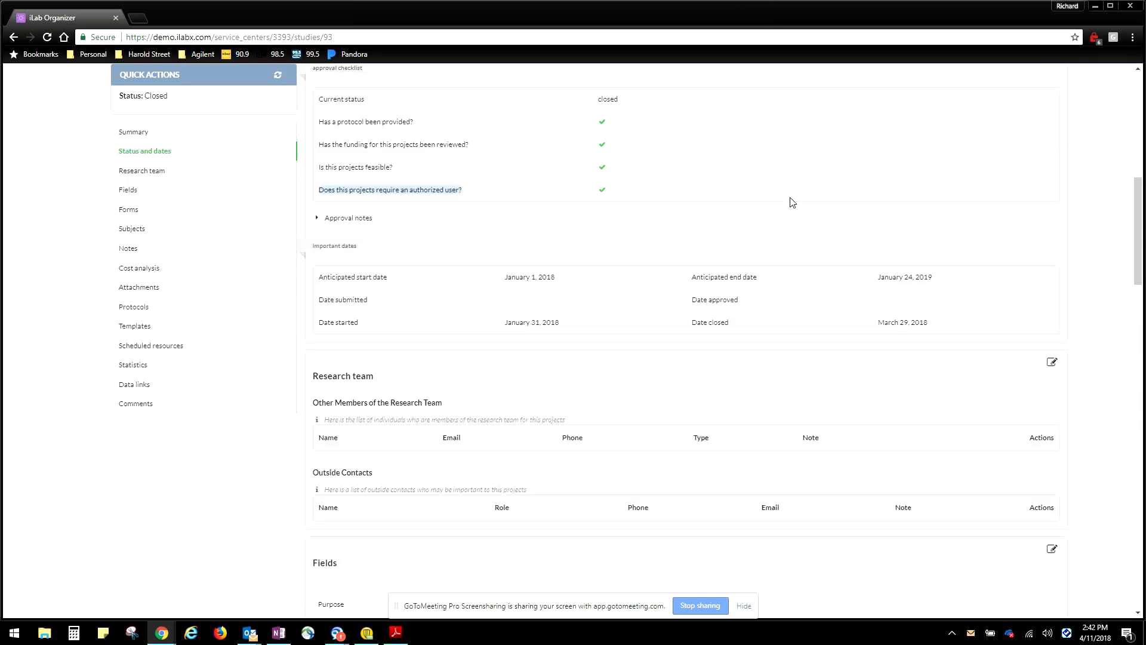
Review the study's important dates and the Research team section with its outside contacts.
{"action": "scroll", "coordinate": [806, 212], "scroll_direction": "down", "scroll_amount": 3}
{"action": "scroll", "coordinate": [274, 145], "scroll_direction": "up", "scroll_amount": 1}
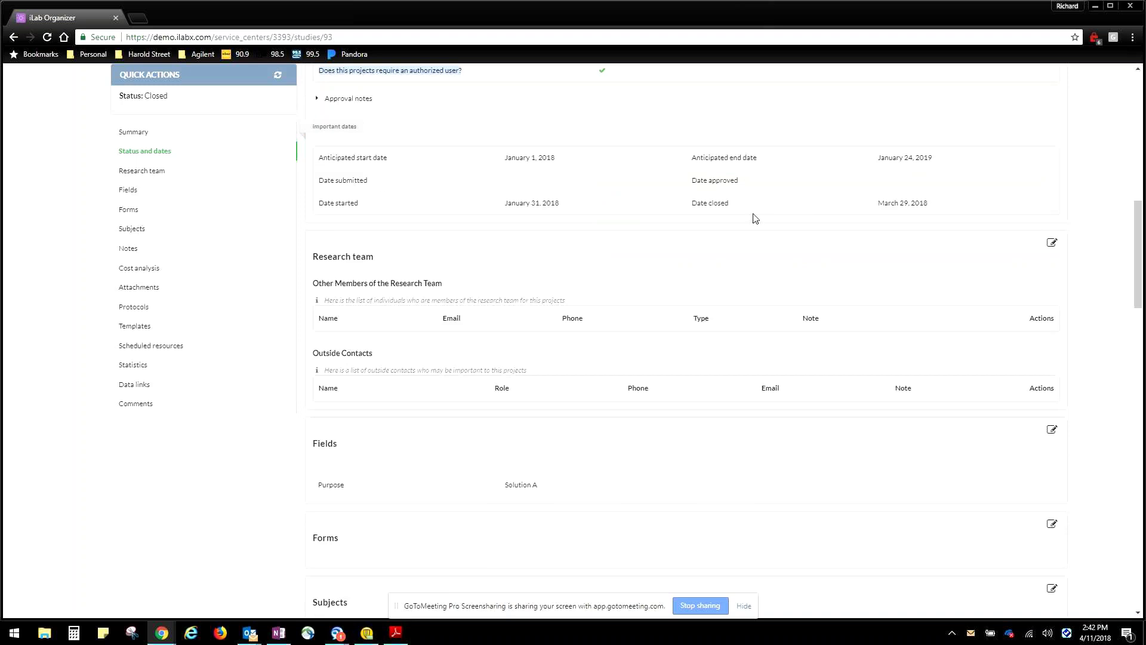
{"action": "scroll", "coordinate": [291, 204], "scroll_direction": "down", "scroll_amount": 2}
{"action": "scroll", "coordinate": [917, 219], "scroll_direction": "down", "scroll_amount": 1}
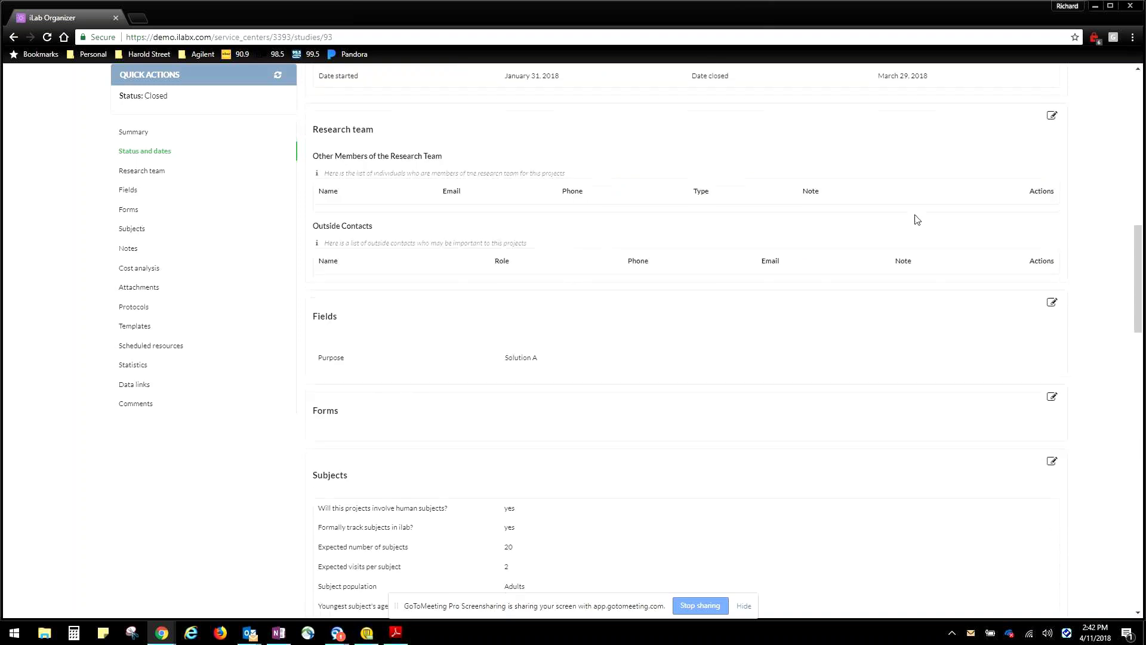
{"action": "scroll", "coordinate": [918, 220], "scroll_direction": "down", "scroll_amount": 1}
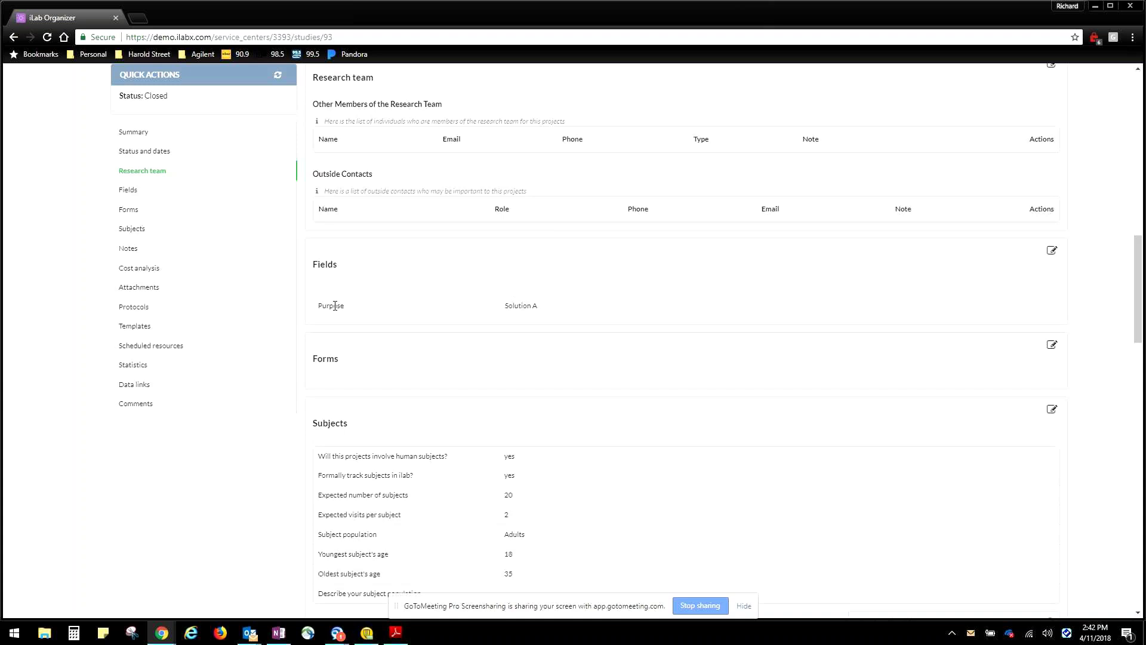
Open the Fields section for editing and check which Purpose options are available.
{"action": "left_click", "coordinate": [1052, 253]}
{"action": "left_click", "coordinate": [509, 315]}
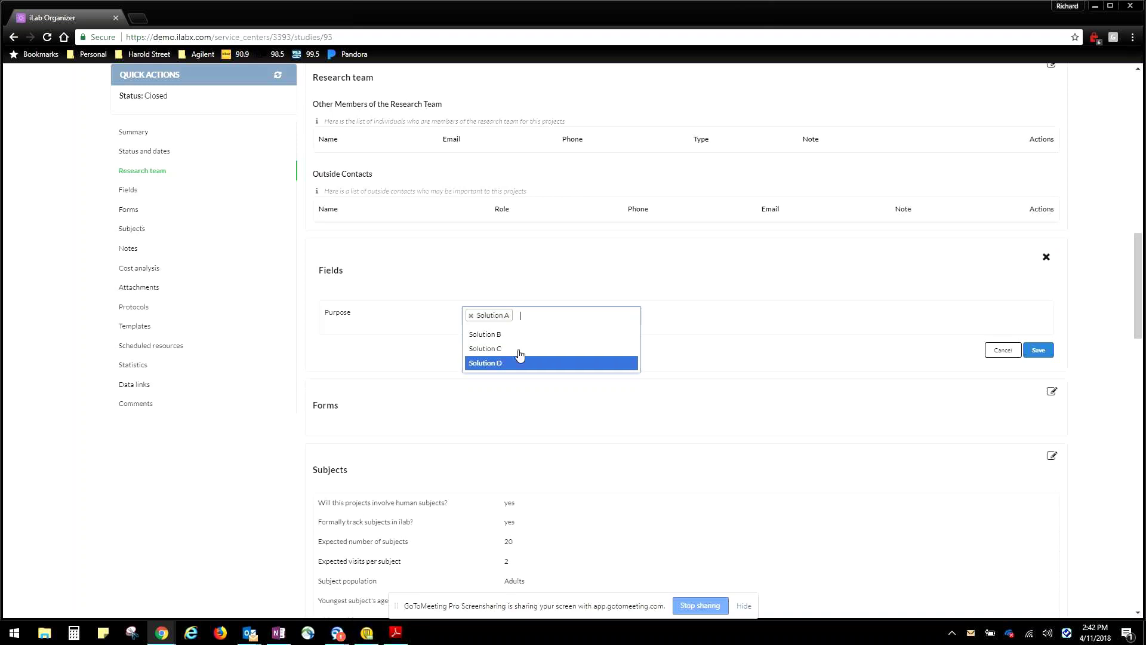
{"action": "left_click", "coordinate": [780, 297]}
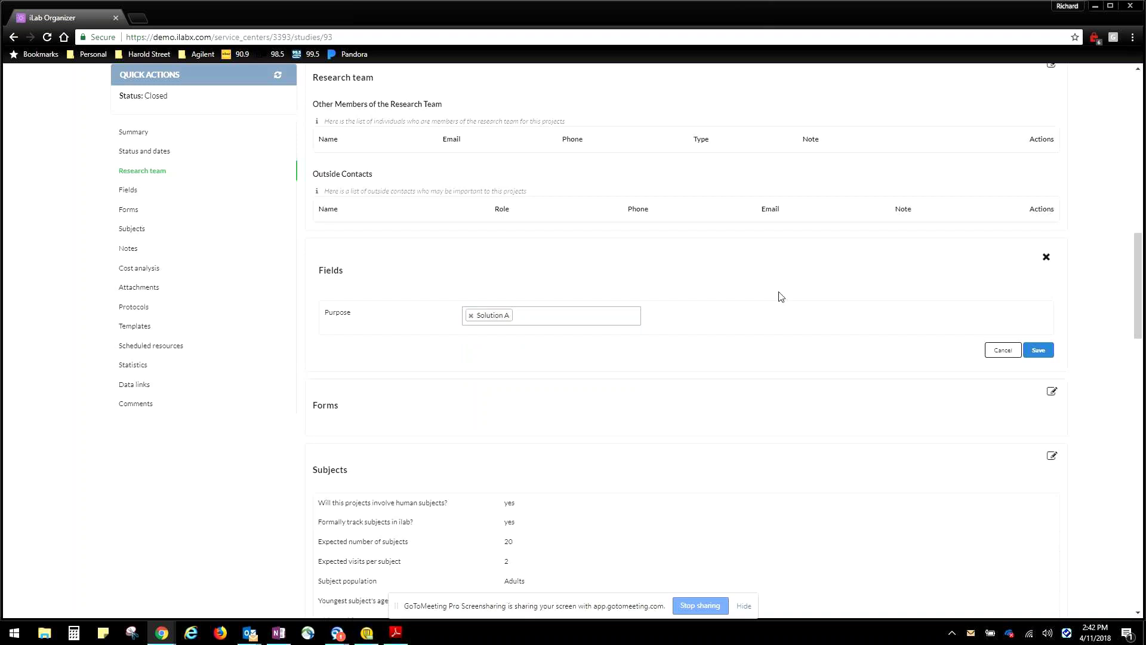
Examine the Subjects section, including the subject population details and the subject tracking table.
{"action": "scroll", "coordinate": [696, 353], "scroll_direction": "down", "scroll_amount": 2}
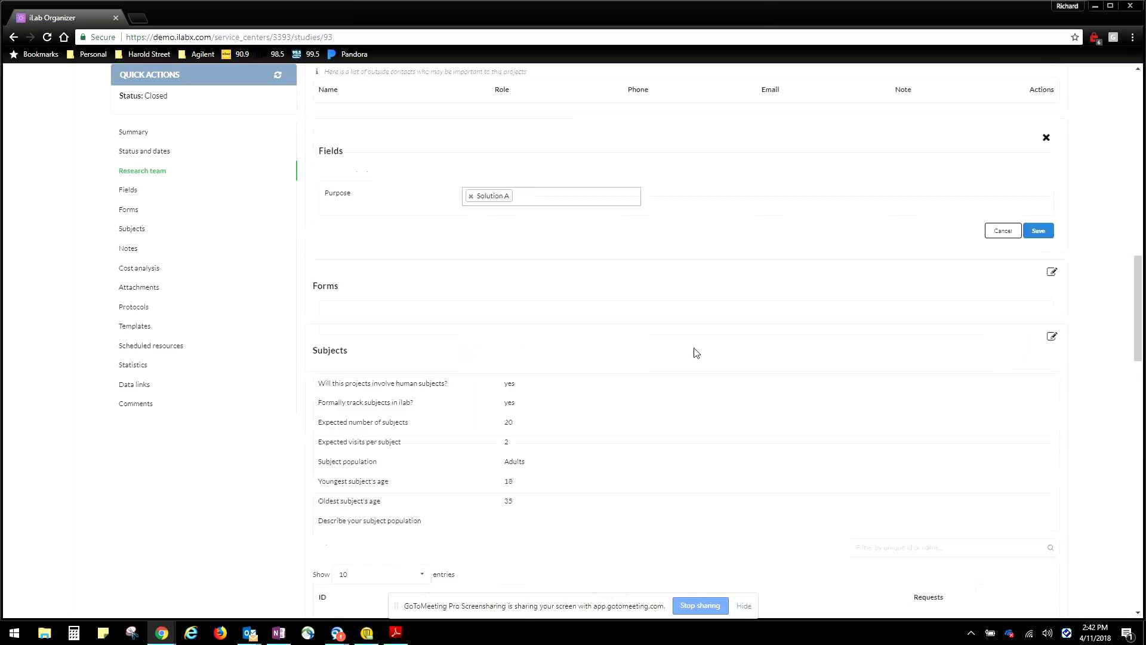
{"action": "scroll", "coordinate": [656, 341], "scroll_direction": "down", "scroll_amount": 2}
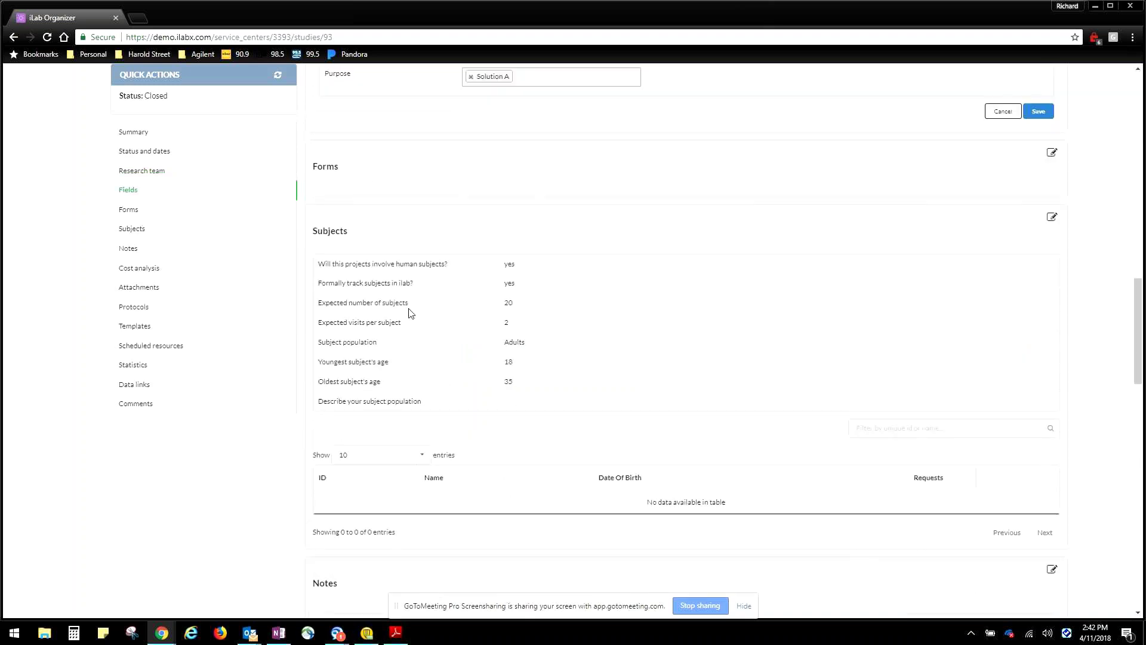
{"action": "scroll", "coordinate": [460, 296], "scroll_direction": "down", "scroll_amount": 1}
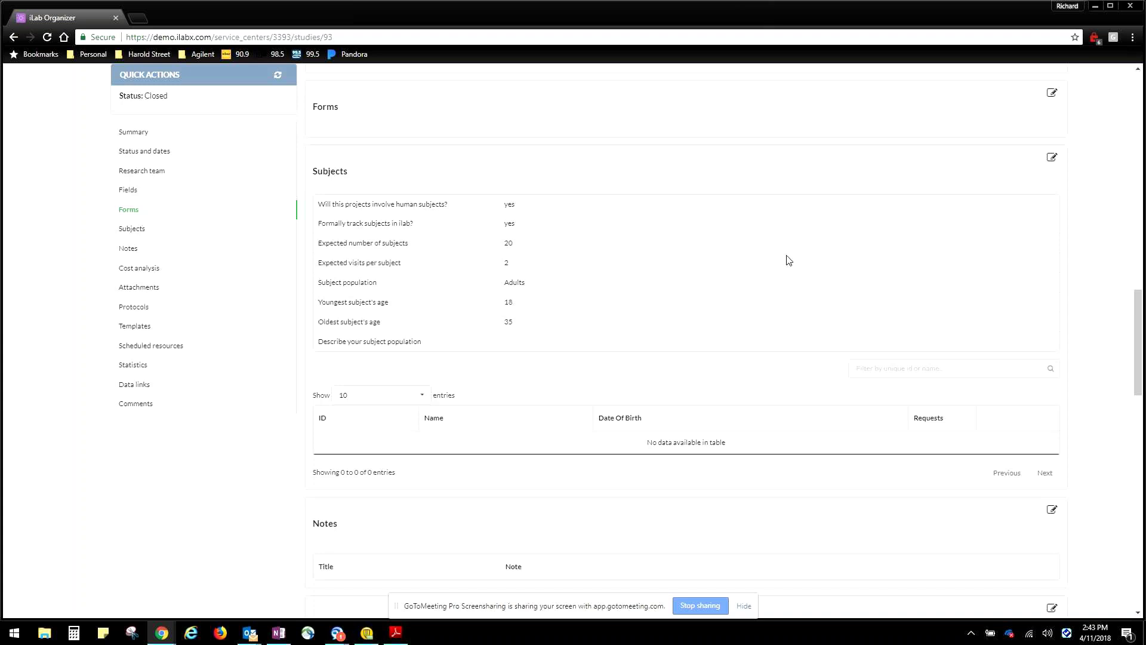
{"action": "scroll", "coordinate": [802, 273], "scroll_direction": "down", "scroll_amount": 1}
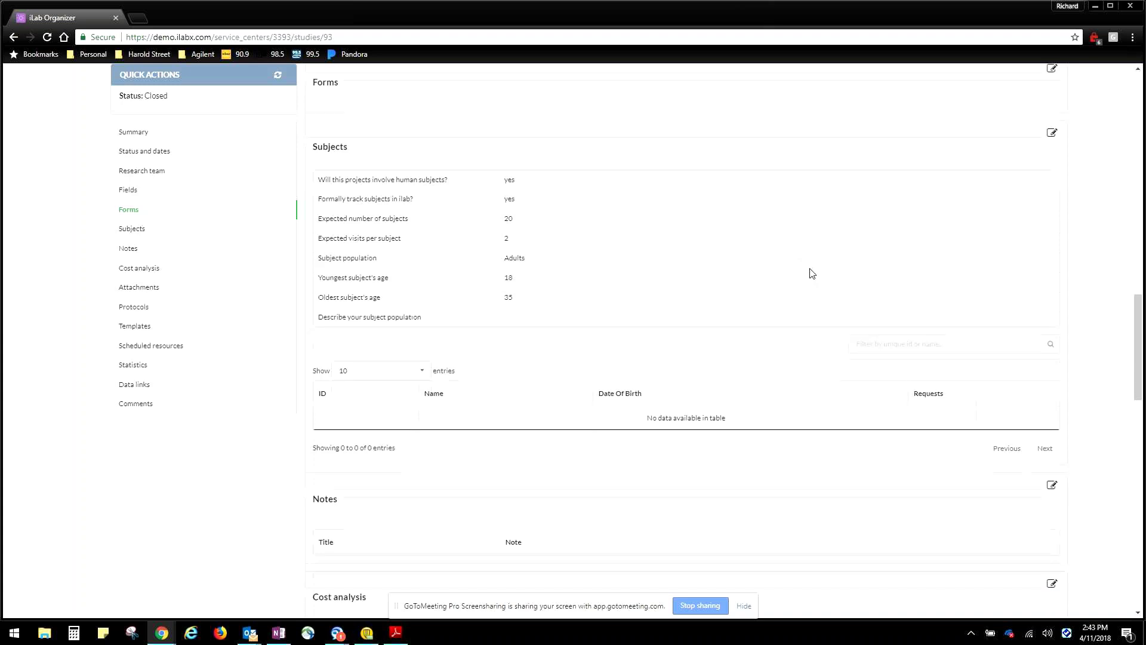
{"action": "scroll", "coordinate": [812, 274], "scroll_direction": "down", "scroll_amount": 1}
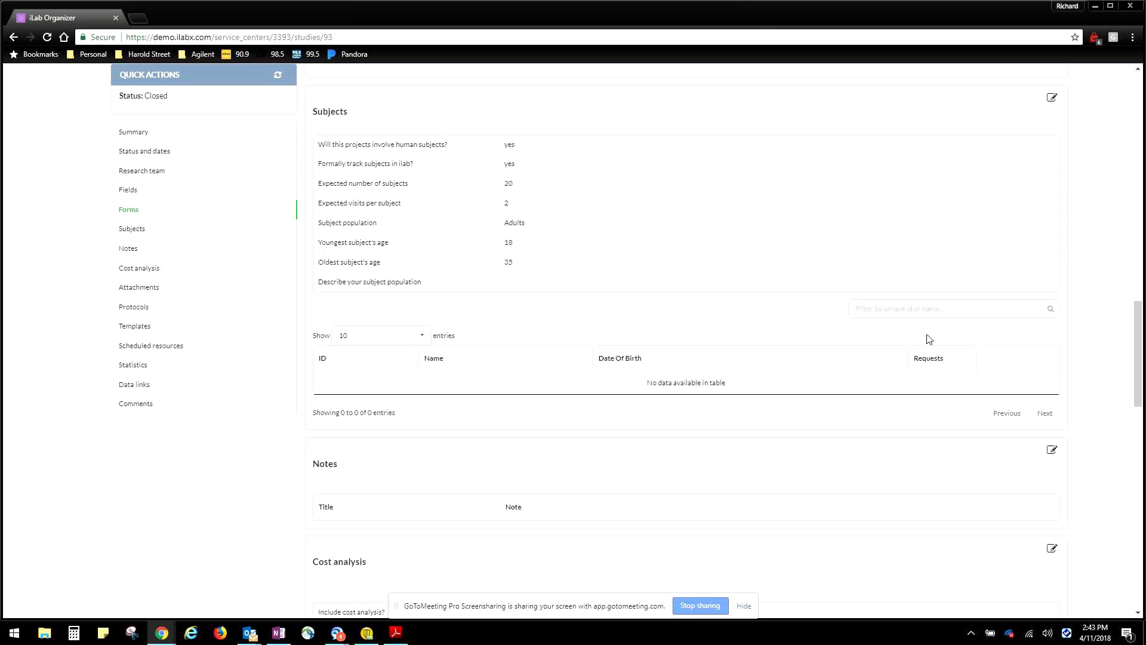
{"action": "scroll", "coordinate": [929, 339], "scroll_direction": "down", "scroll_amount": 1}
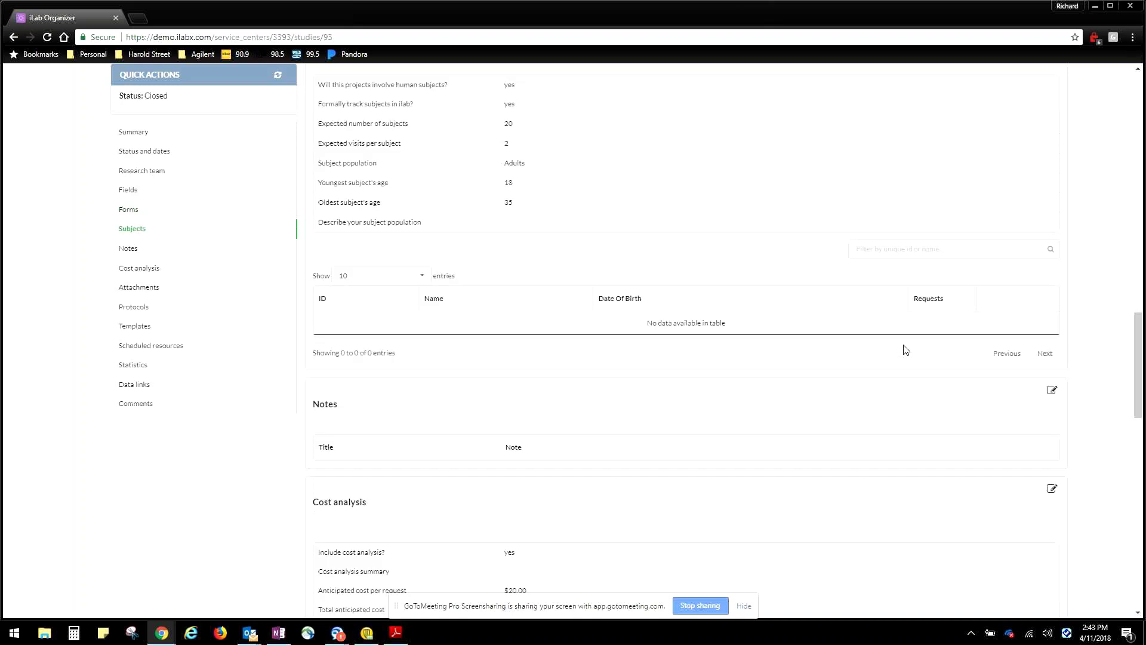
Review the Notes and Cost analysis sections, including the anticipated cost per request and total anticipated cost.
{"action": "scroll", "coordinate": [907, 344], "scroll_direction": "down", "scroll_amount": 1}
{"action": "scroll", "coordinate": [905, 325], "scroll_direction": "down", "scroll_amount": 1}
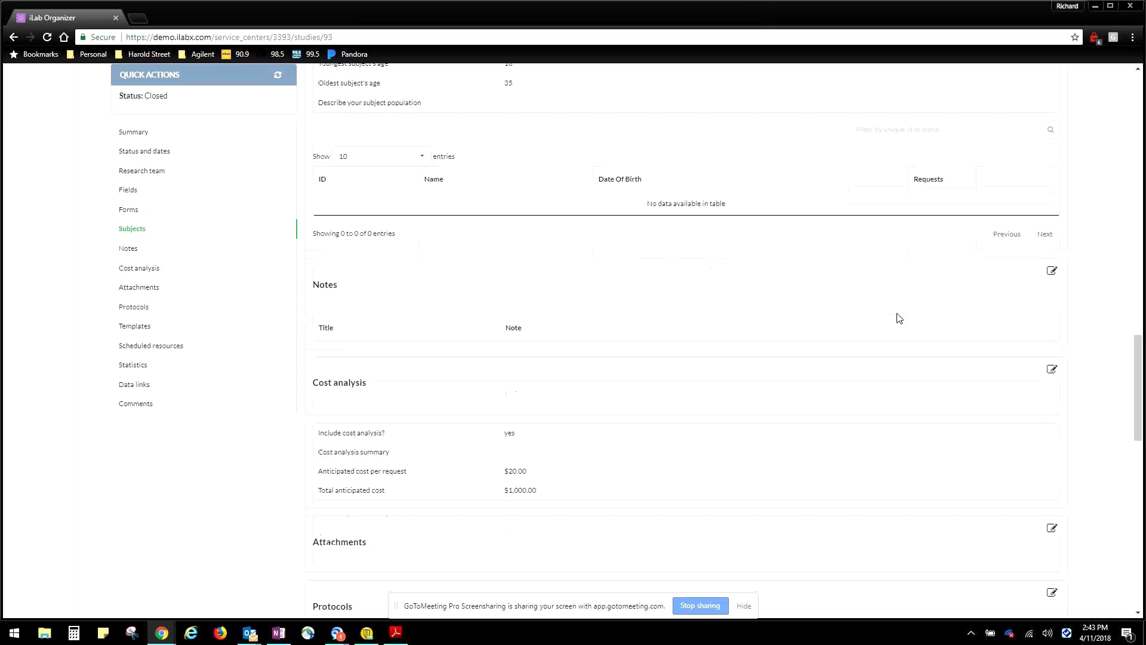
{"action": "scroll", "coordinate": [866, 325], "scroll_direction": "down", "scroll_amount": 1}
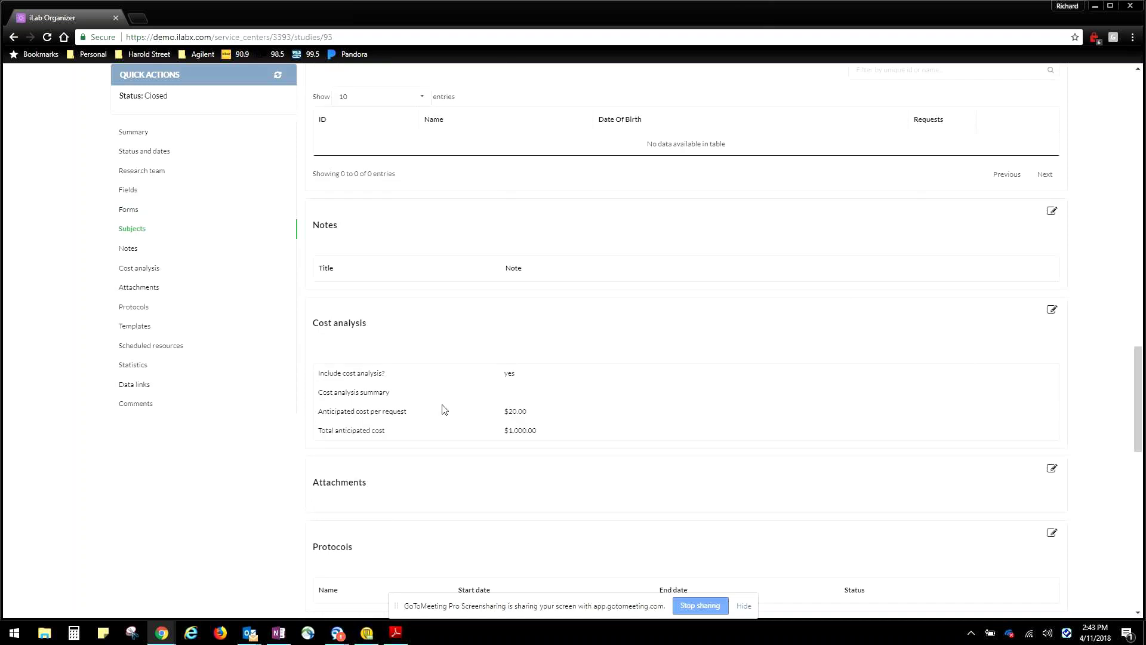
{"action": "scroll", "coordinate": [481, 374], "scroll_direction": "down", "scroll_amount": 1}
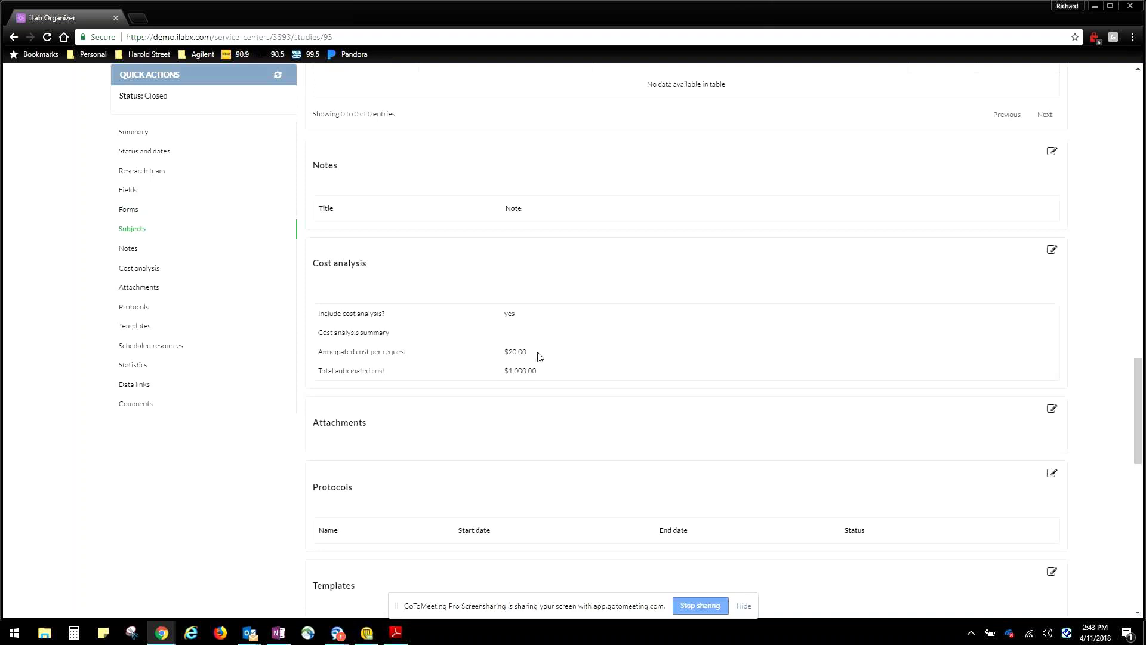
{"action": "left_click_drag", "start_coordinate": [539, 356], "coordinate": [492, 371]}
Review the study's statistics and progress bars, along with the Data links and Comments sections.
{"action": "scroll", "coordinate": [676, 349], "scroll_direction": "down", "scroll_amount": 3}
{"action": "scroll", "coordinate": [676, 349], "scroll_direction": "down", "scroll_amount": 5}
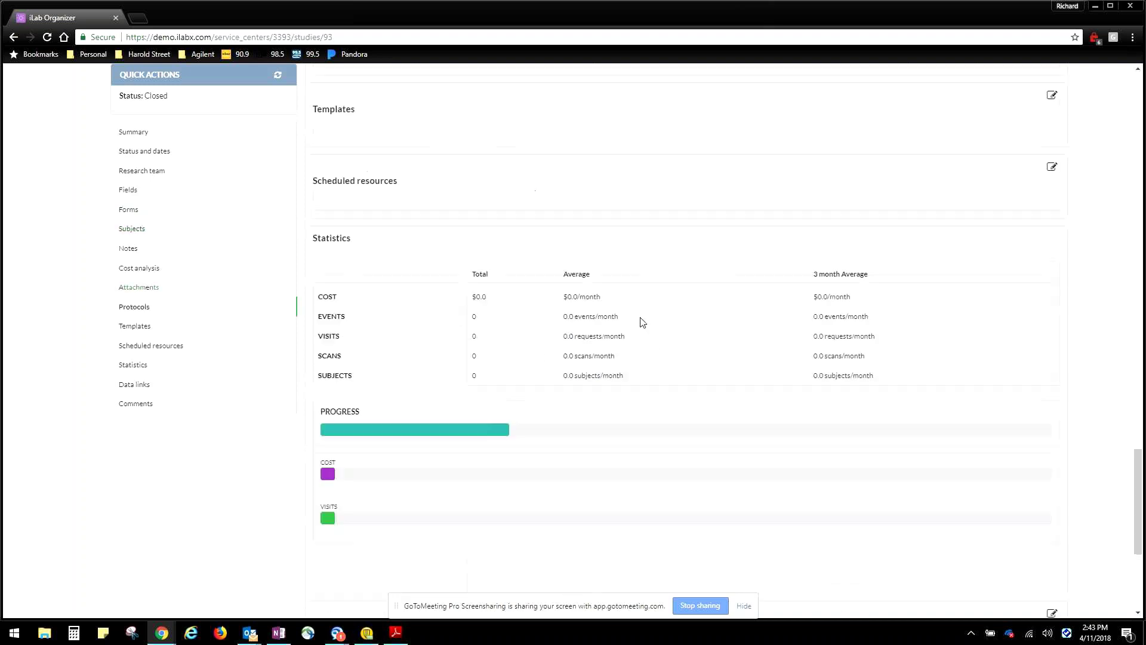
{"action": "scroll", "coordinate": [529, 351], "scroll_direction": "down", "scroll_amount": 1}
{"action": "scroll", "coordinate": [529, 351], "scroll_direction": "down", "scroll_amount": 1}
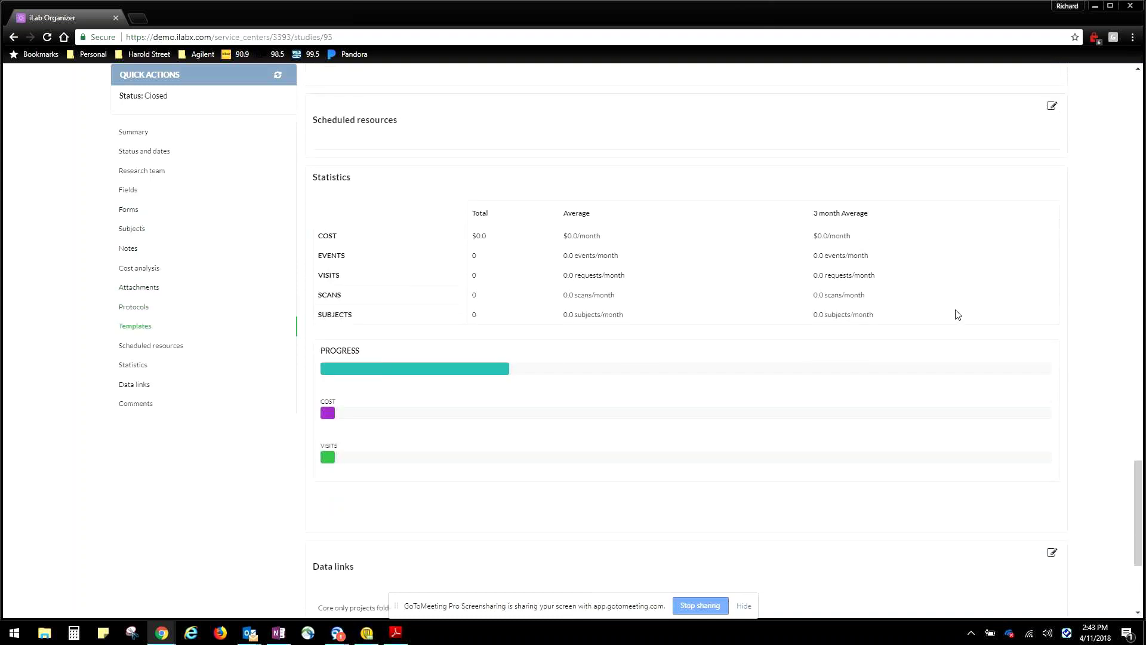
{"action": "mouse_move", "coordinate": [619, 372]}
{"action": "mouse_move", "coordinate": [356, 420]}
{"action": "scroll", "coordinate": [400, 393], "scroll_direction": "down", "scroll_amount": 1}
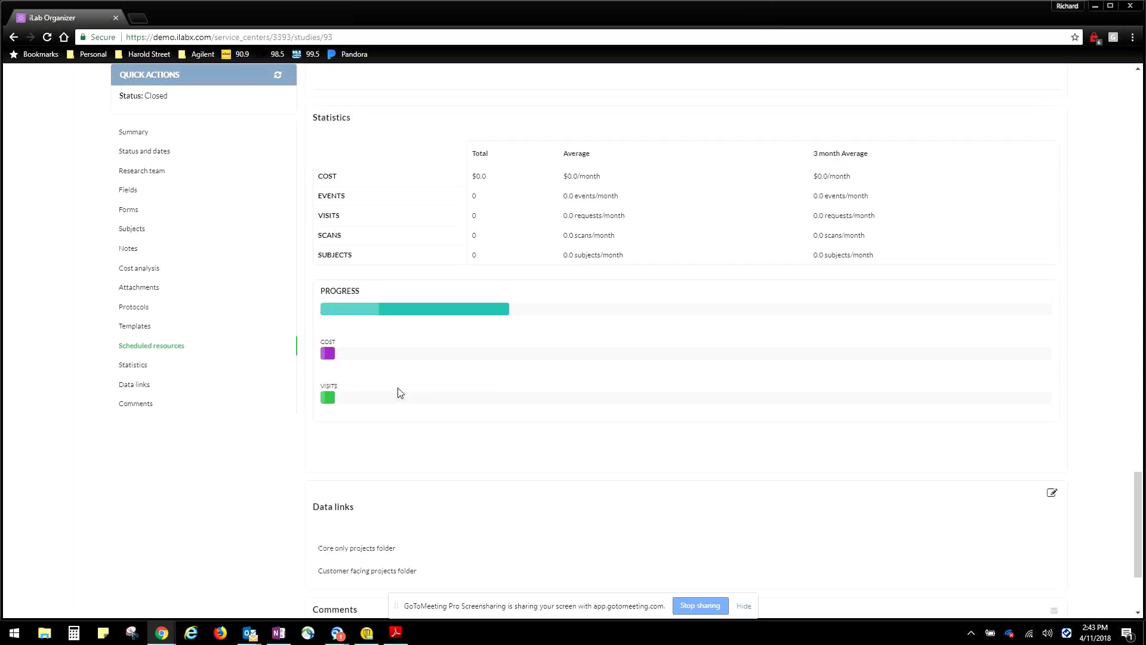
{"action": "scroll", "coordinate": [400, 393], "scroll_direction": "down", "scroll_amount": 3}
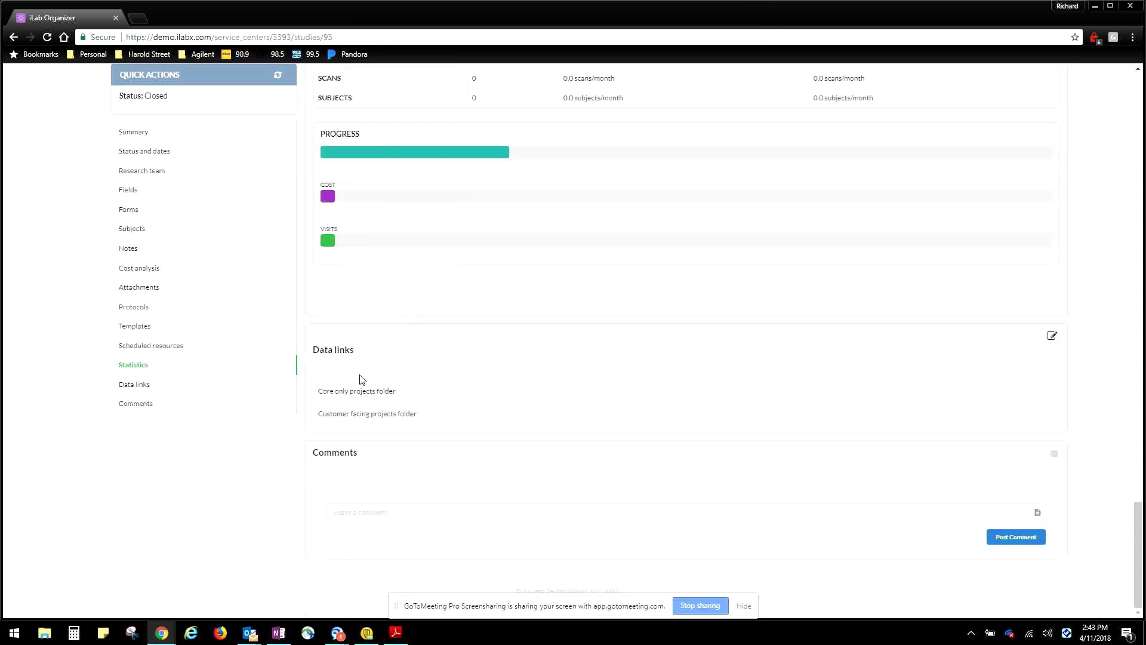
Return to the Study Initiation list and initiate a new project from the Study Template.
{"action": "scroll", "coordinate": [709, 426], "scroll_direction": "up", "scroll_amount": 15}
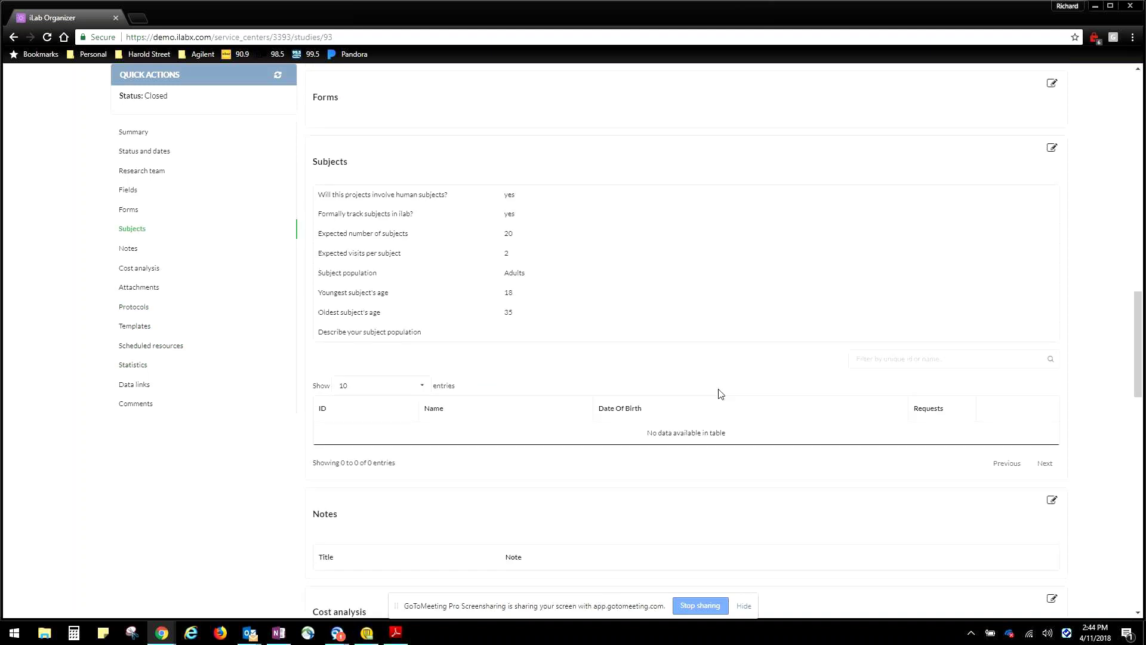
{"action": "scroll", "coordinate": [720, 393], "scroll_direction": "up", "scroll_amount": 10}
{"action": "left_click", "coordinate": [724, 197]}
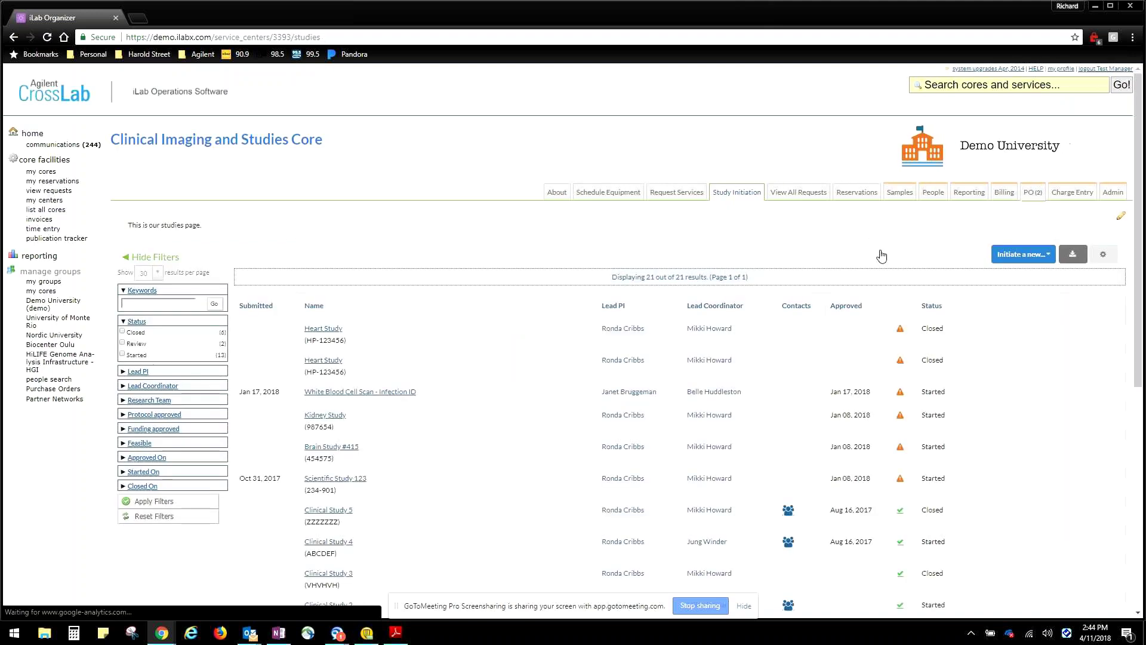
{"action": "left_click", "coordinate": [1029, 259]}
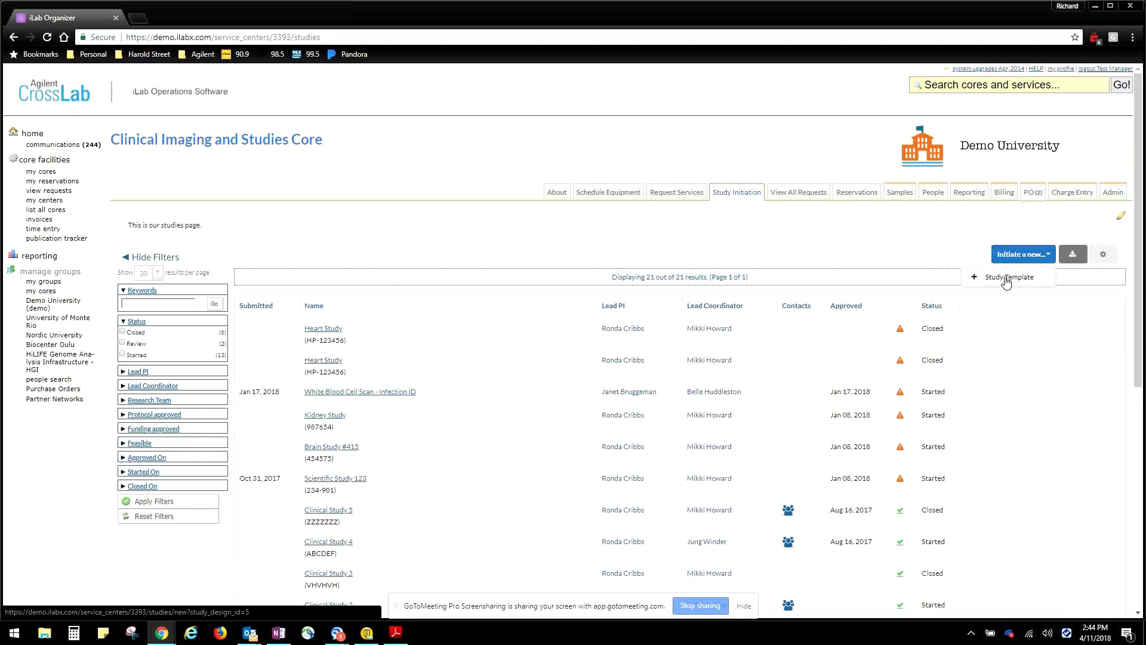
{"action": "left_click", "coordinate": [1007, 281]}
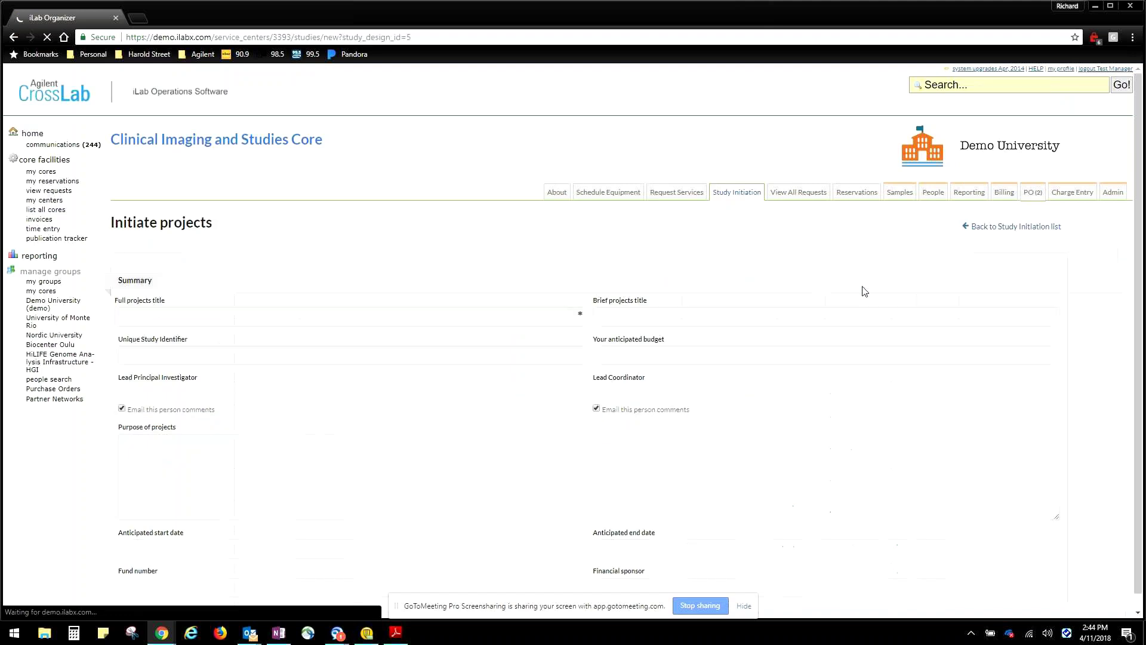
{"action": "scroll", "coordinate": [844, 283], "scroll_direction": "down", "scroll_amount": 1}
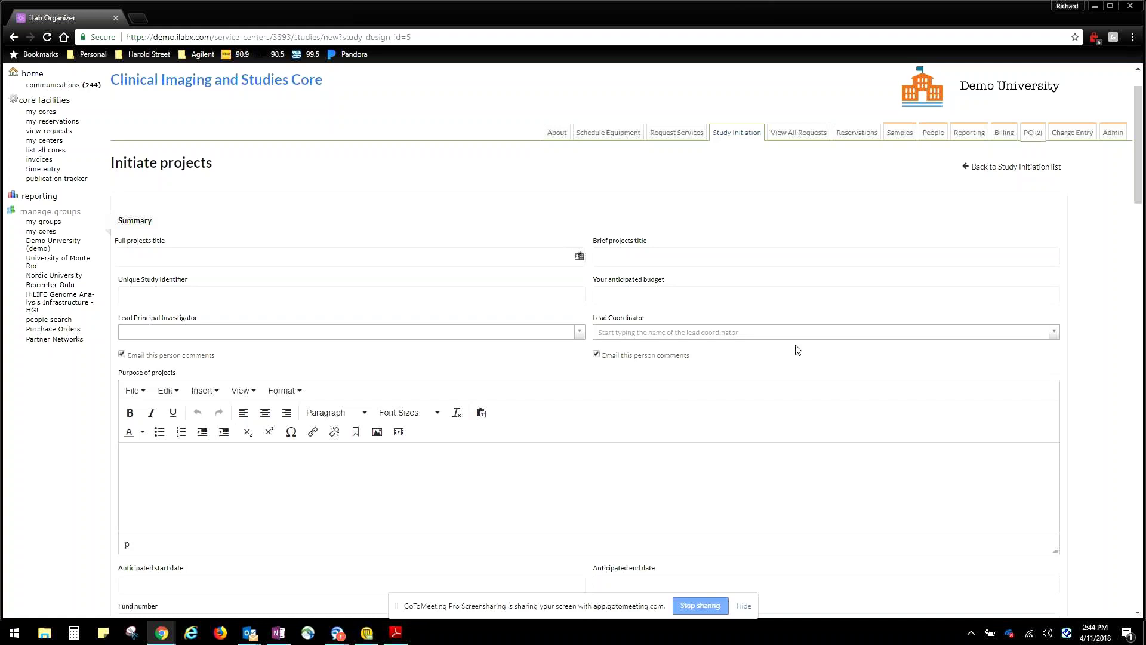
{"action": "scroll", "coordinate": [797, 352], "scroll_direction": "down", "scroll_amount": 1}
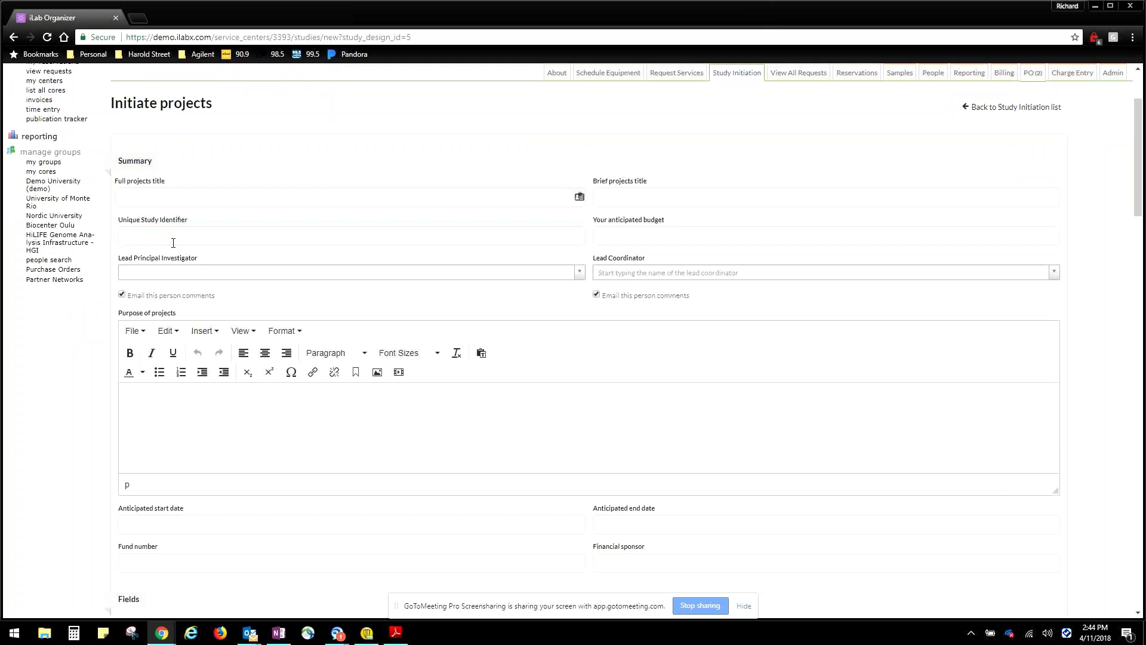
{"action": "left_click", "coordinate": [172, 235]}
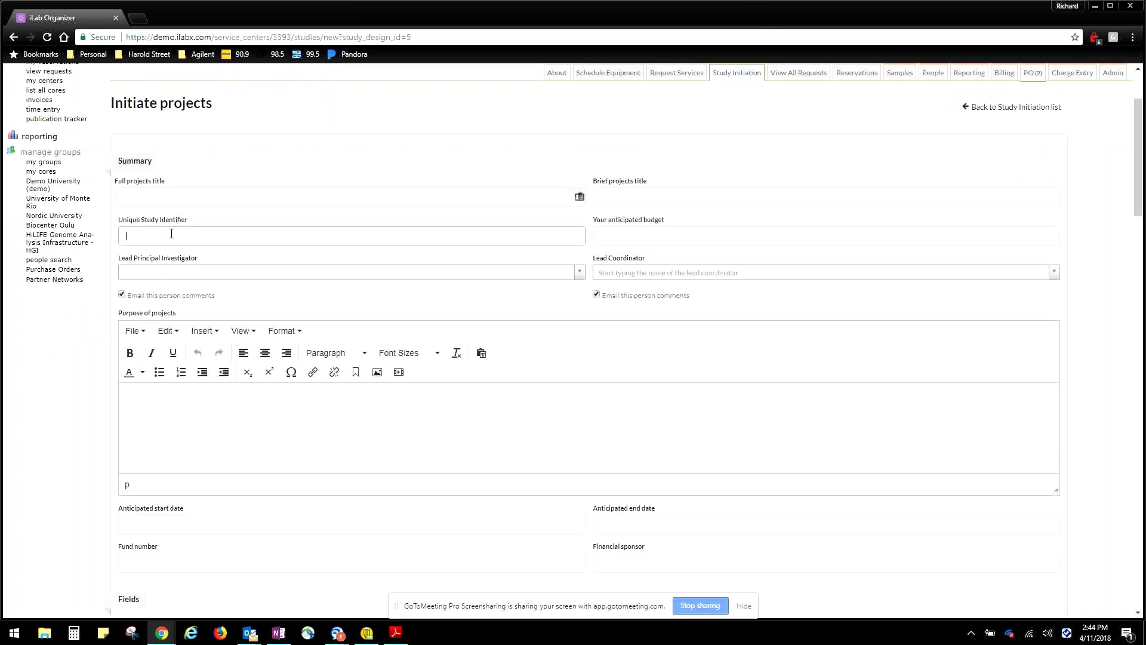
{"action": "key", "text": "ctrl+v"}
{"action": "double_click", "coordinate": [219, 233]}
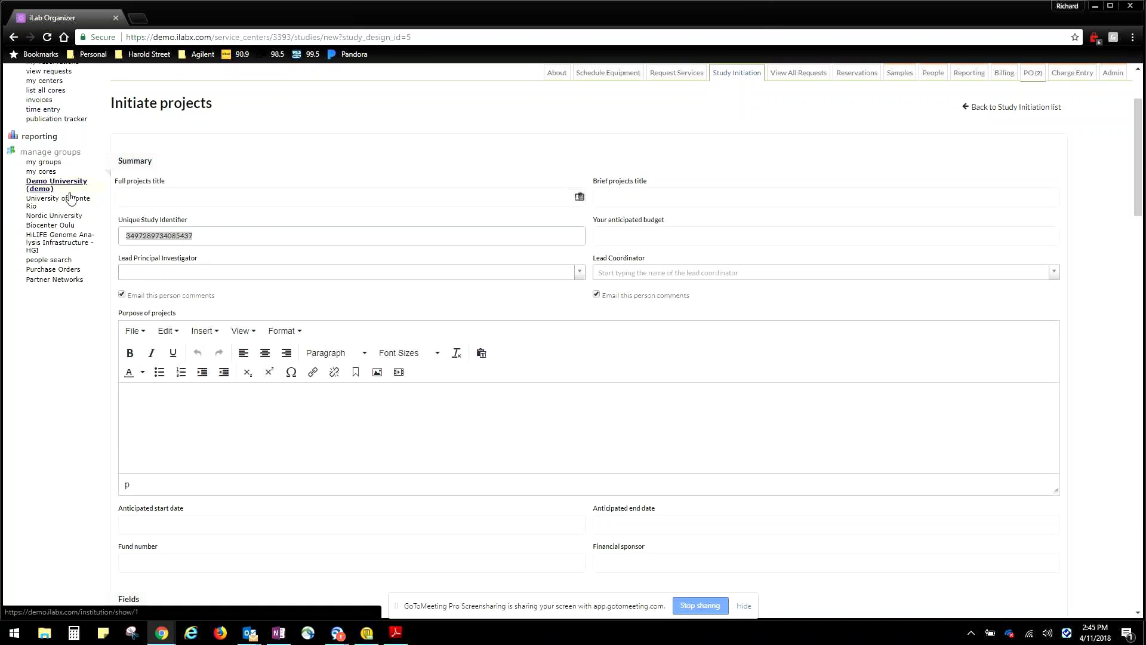
{"action": "key", "text": "BackSpace"}
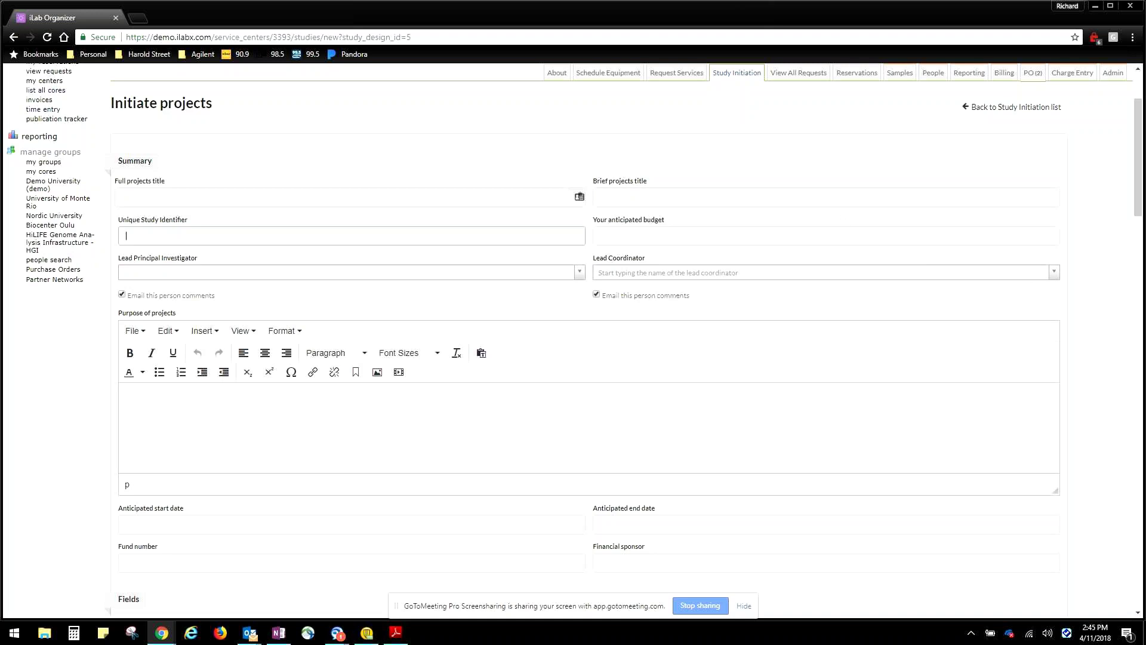
{"action": "key", "text": "alt+Tab"}
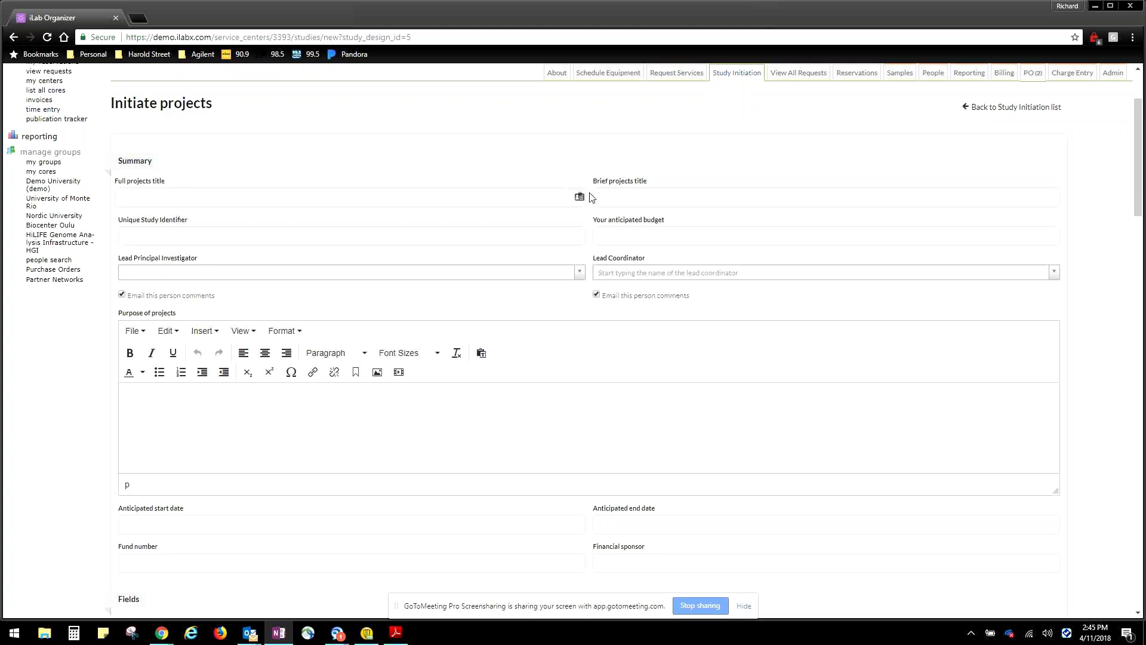
Examine the Summary section's full and brief title, Unique Study Identifier and anticipated budget fields.
{"action": "scroll", "coordinate": [609, 179], "scroll_direction": "down", "scroll_amount": 1}
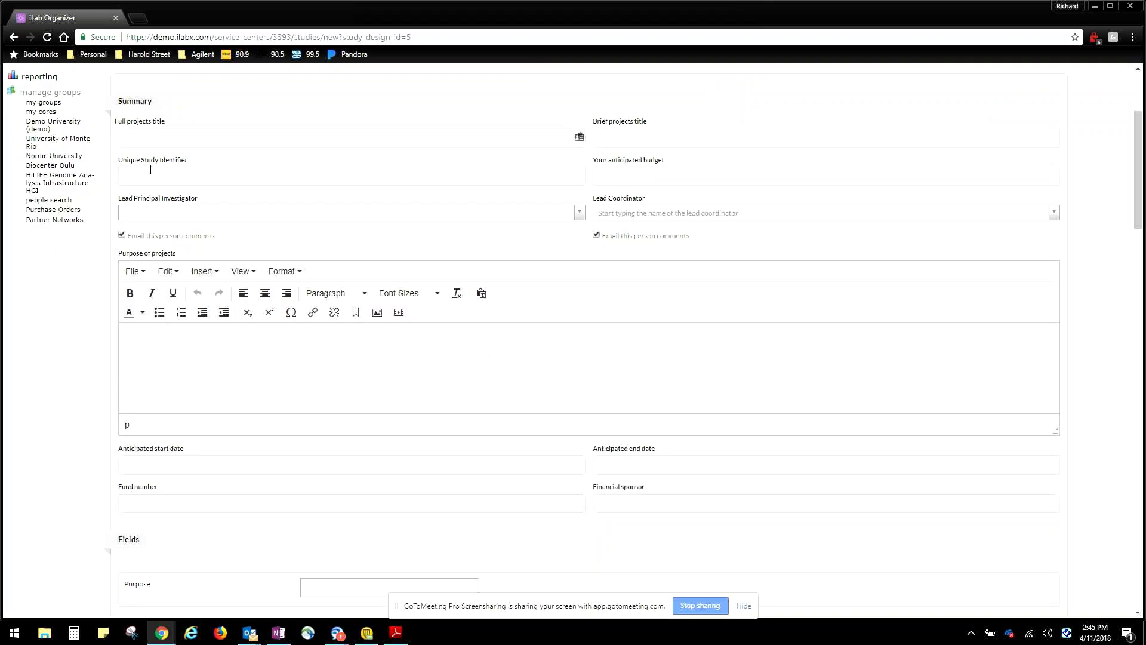
{"action": "left_click", "coordinate": [159, 140]}
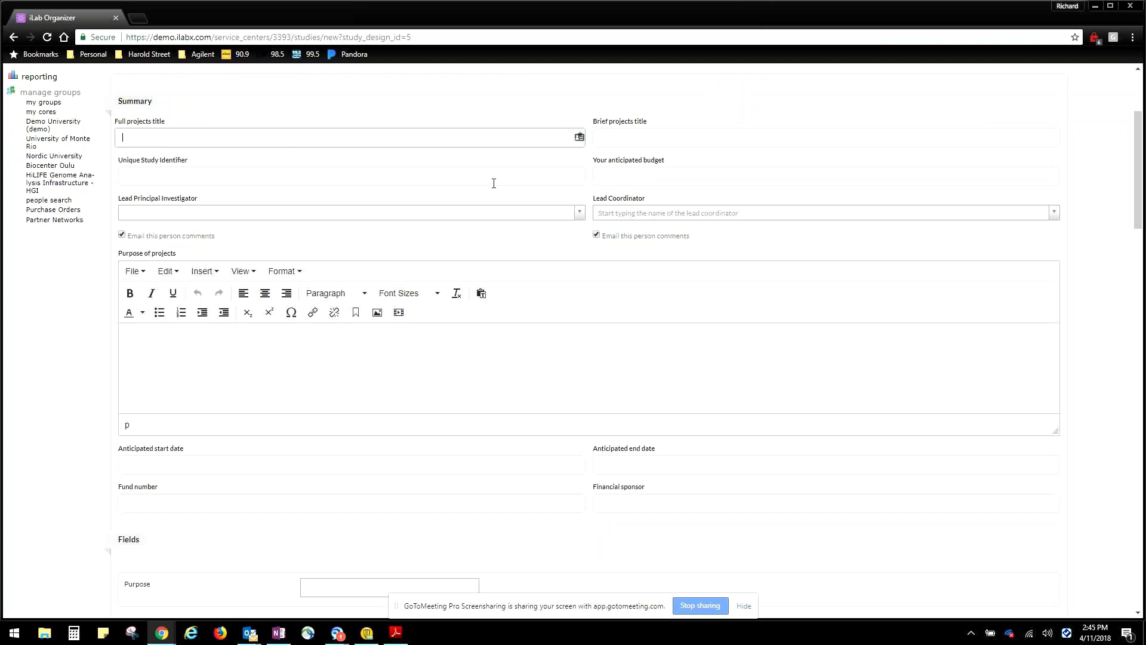
{"action": "left_click", "coordinate": [632, 136]}
{"action": "scroll", "coordinate": [640, 276], "scroll_direction": "up", "scroll_amount": 3}
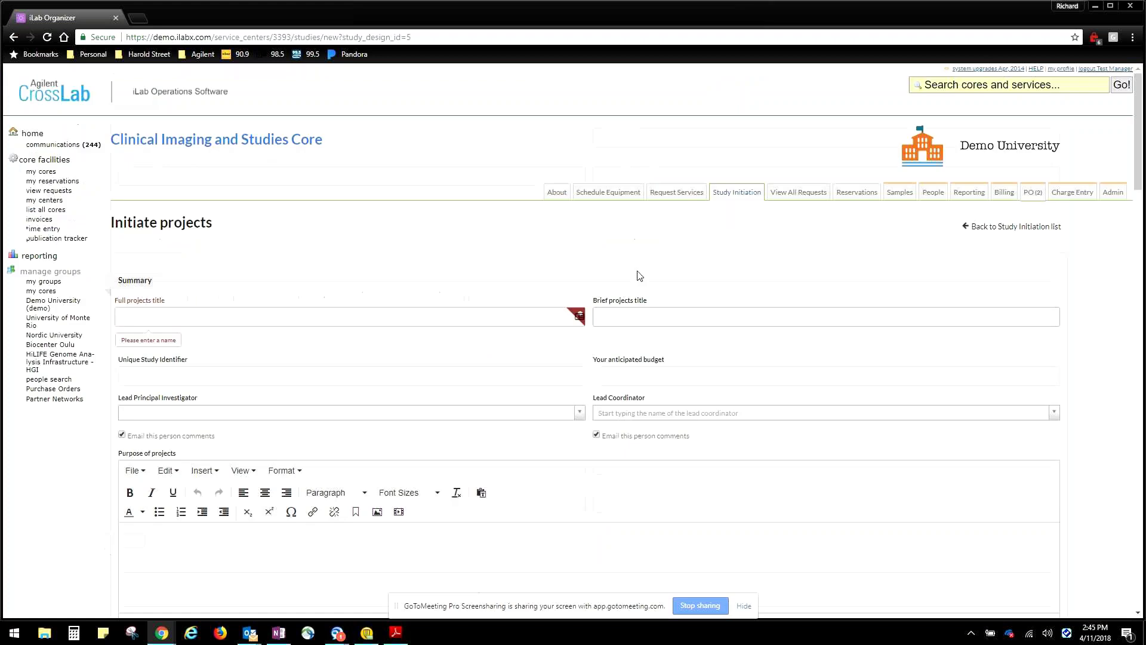
{"action": "scroll", "coordinate": [640, 276], "scroll_direction": "down", "scroll_amount": 2}
{"action": "scroll", "coordinate": [650, 201], "scroll_direction": "down", "scroll_amount": 1}
{"action": "left_click", "coordinate": [643, 199]}
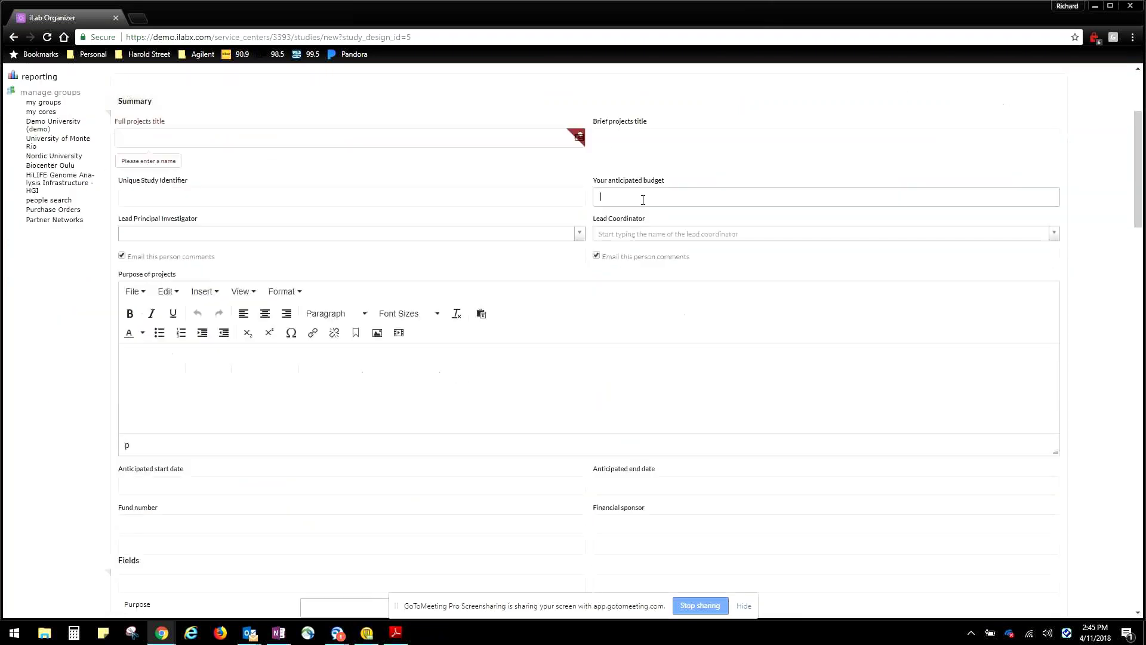
{"action": "left_click", "coordinate": [287, 197]}
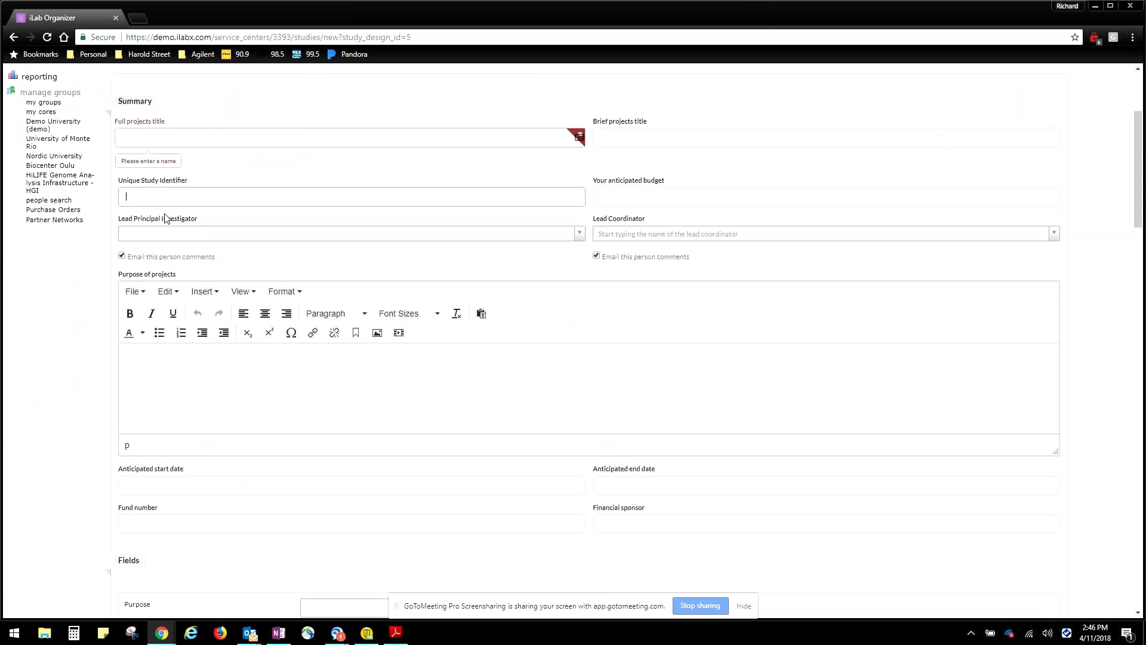
Inspect the Lead Principal Investigator lookup and the Purpose of projects text editor.
{"action": "left_click", "coordinate": [205, 236]}
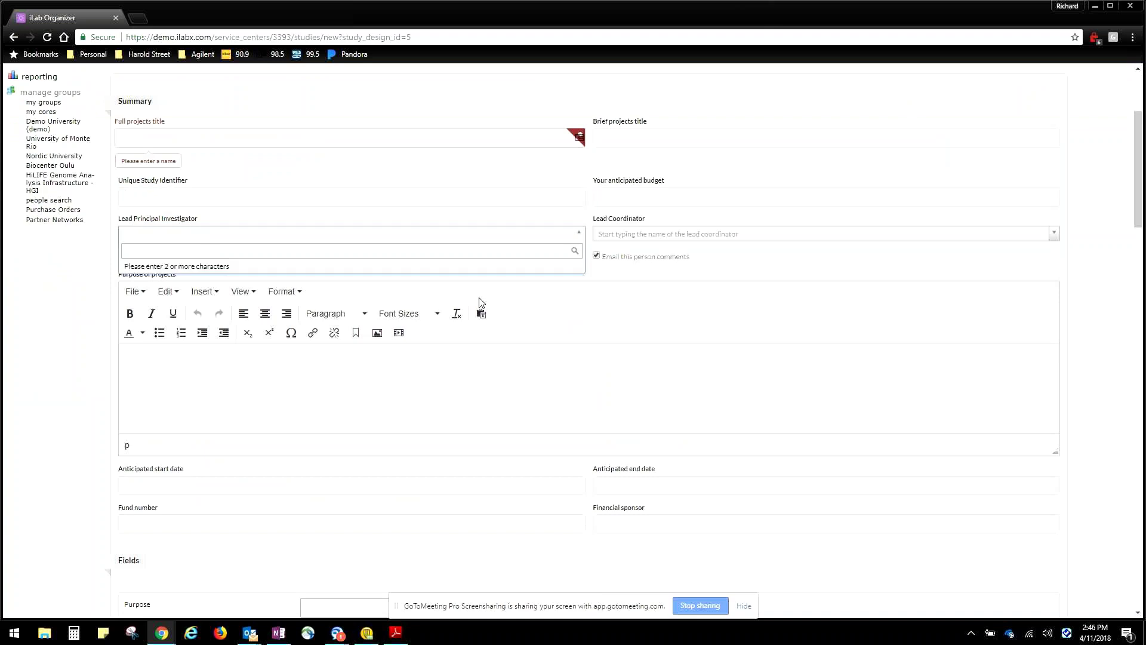
{"action": "left_click", "coordinate": [798, 236]}
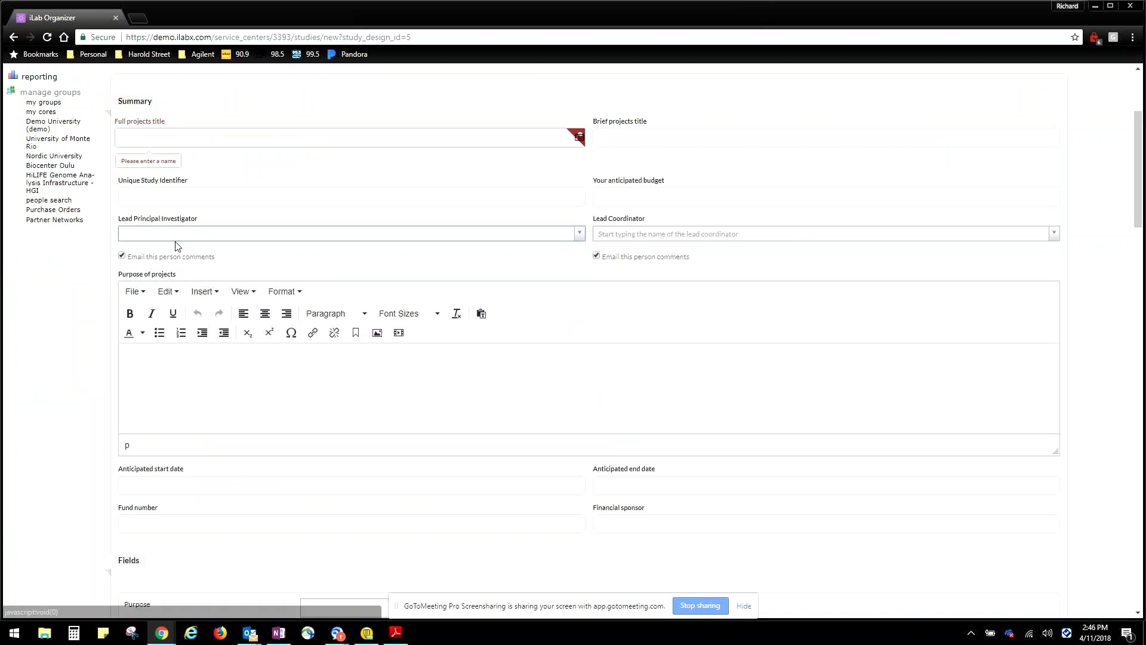
{"action": "left_click", "coordinate": [206, 236]}
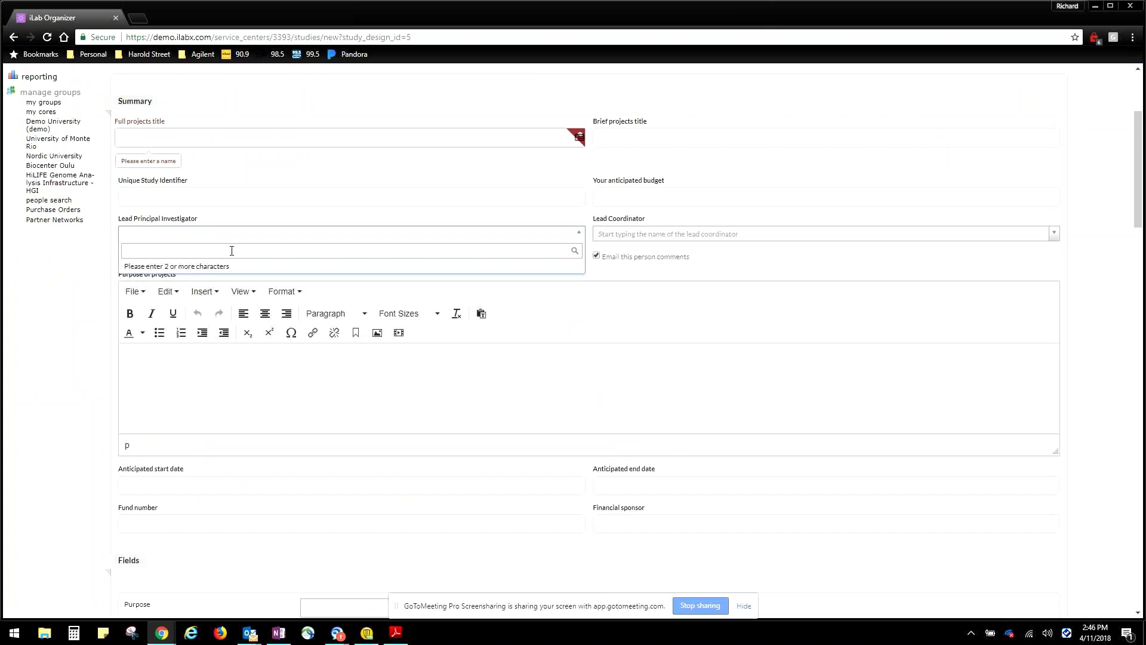
{"action": "left_click", "coordinate": [718, 220]}
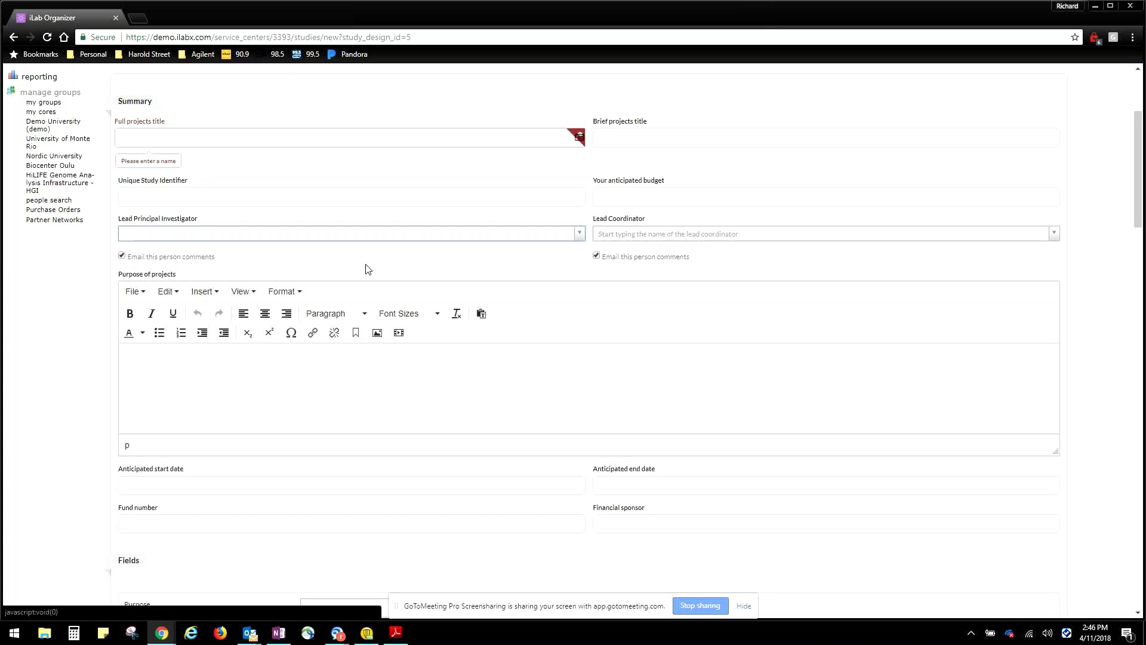
{"action": "scroll", "coordinate": [514, 278], "scroll_direction": "down", "scroll_amount": 1}
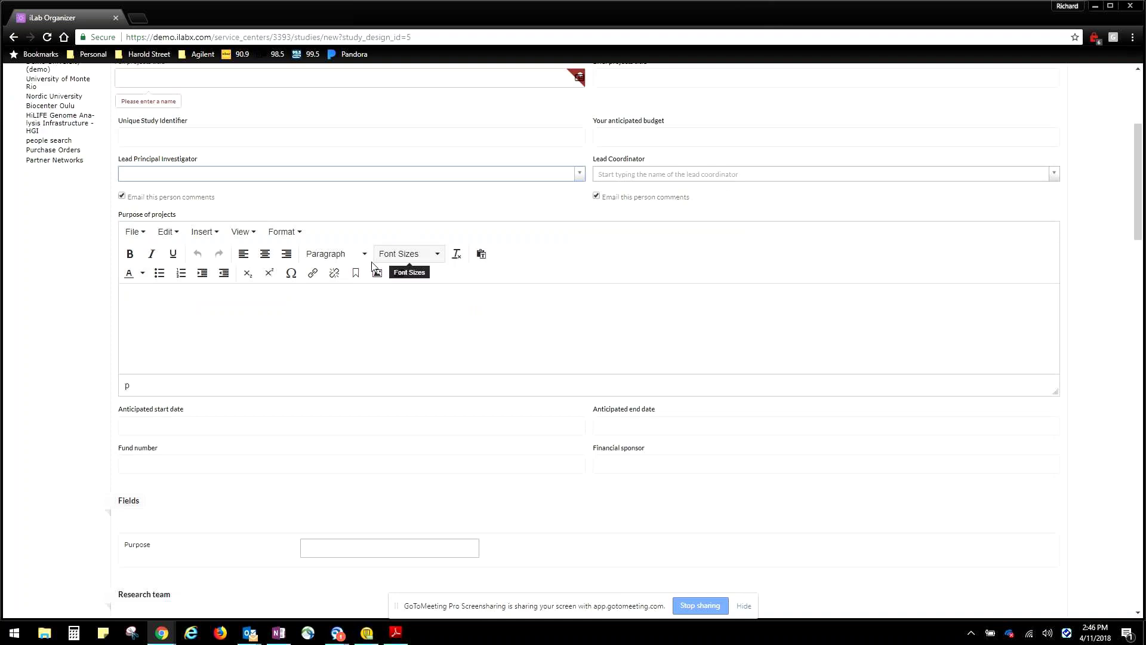
{"action": "scroll", "coordinate": [299, 302], "scroll_direction": "down", "scroll_amount": 1}
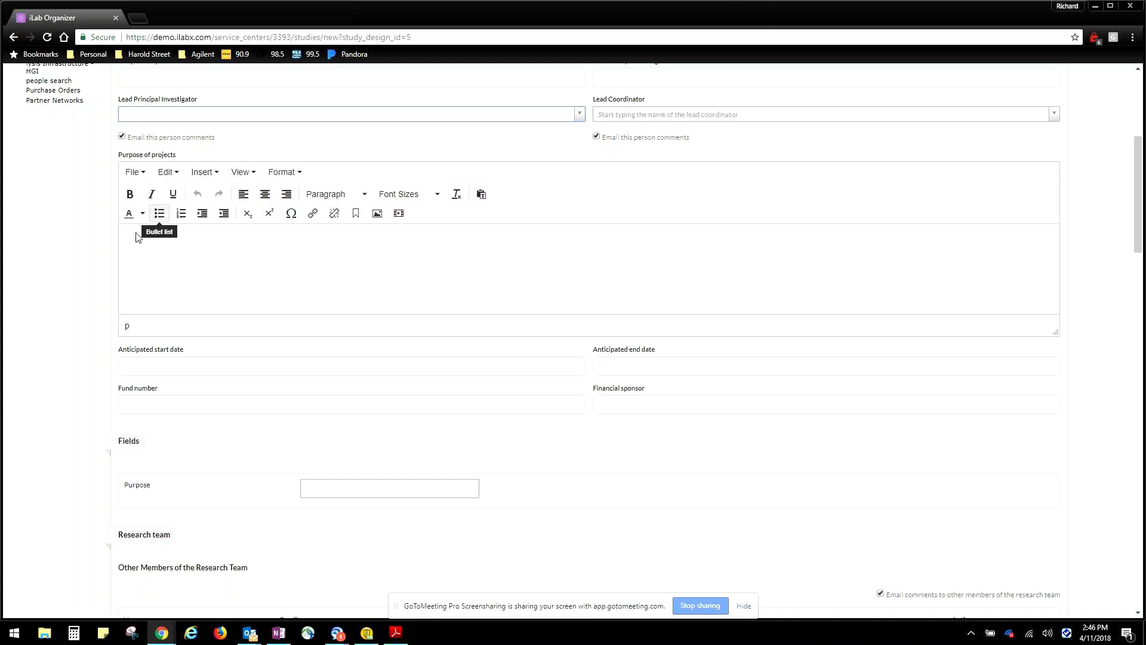
{"action": "left_click", "coordinate": [136, 286]}
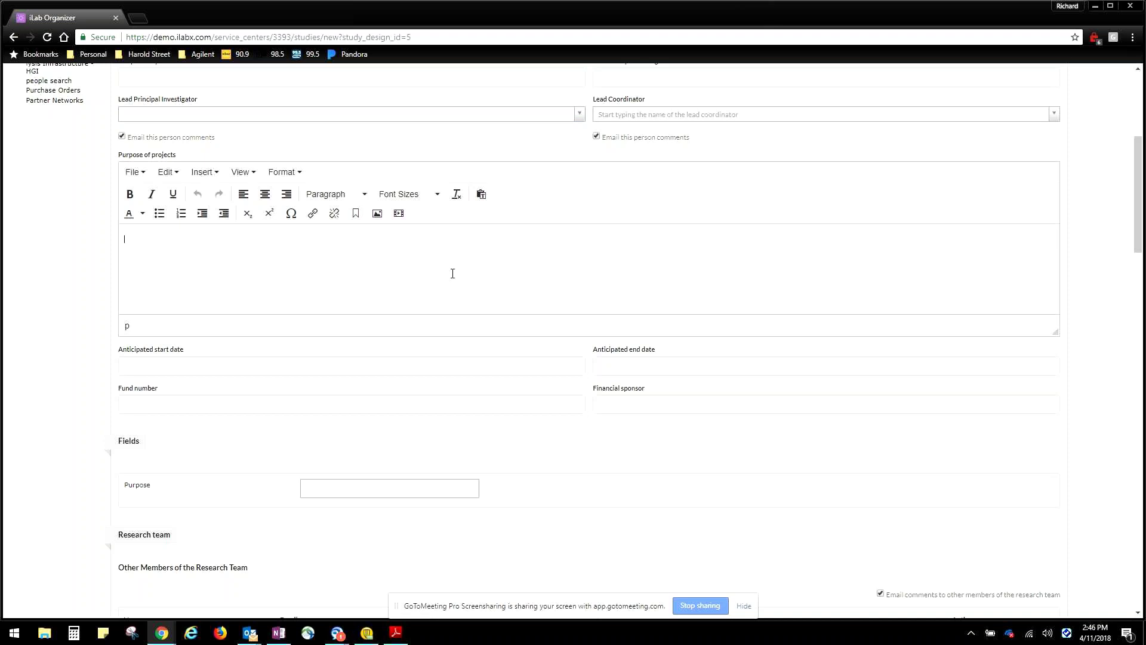
Inspect the calendars for the anticipated start date and anticipated end date.
{"action": "scroll", "coordinate": [452, 273], "scroll_direction": "down", "scroll_amount": 2}
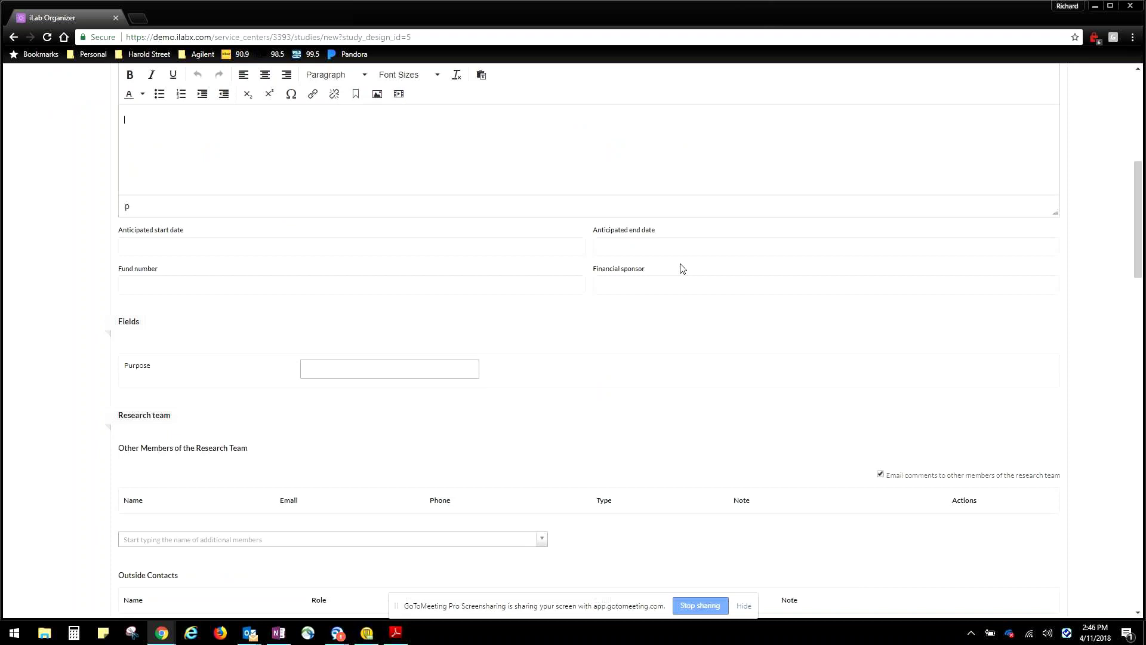
{"action": "left_click", "coordinate": [210, 247]}
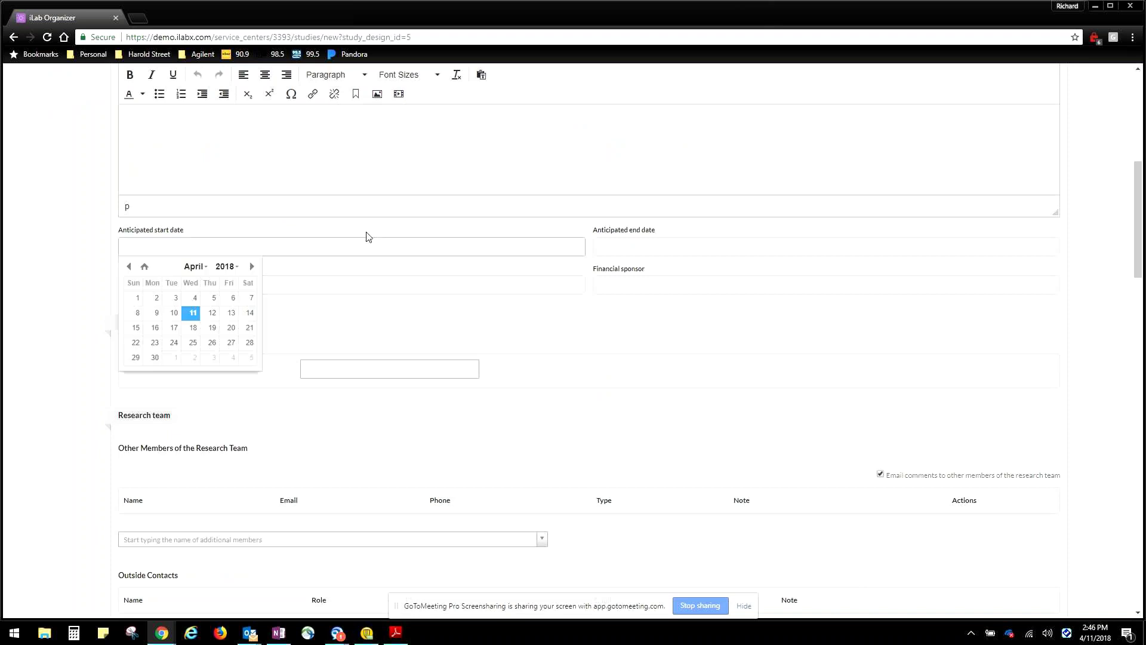
{"action": "left_click", "coordinate": [665, 250]}
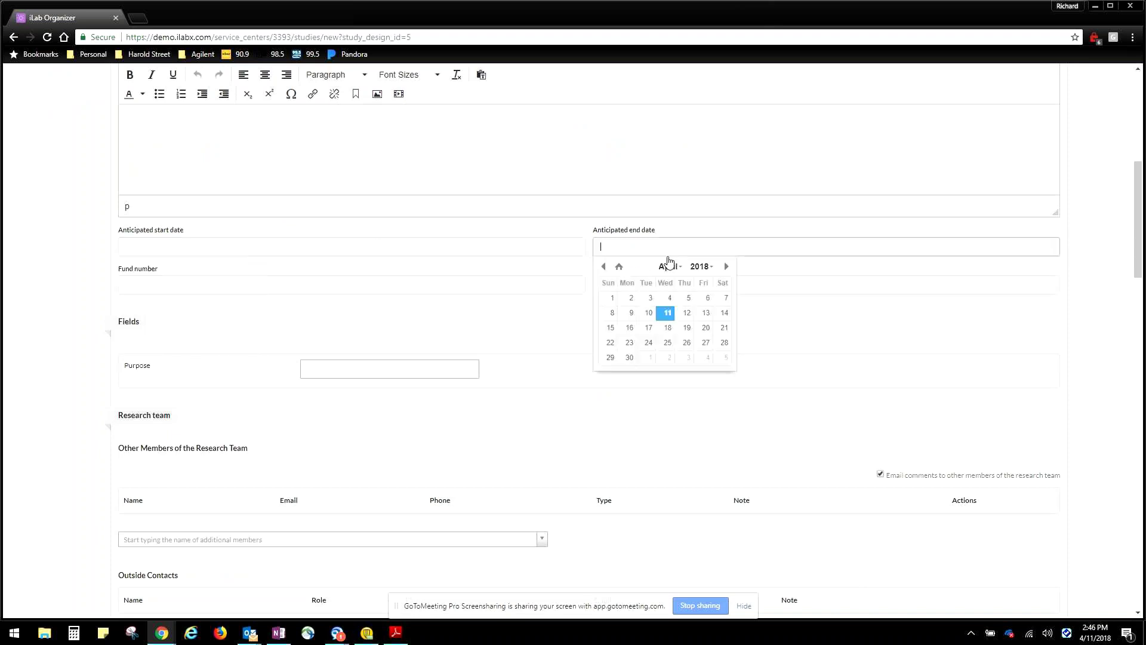
{"action": "left_click", "coordinate": [424, 283]}
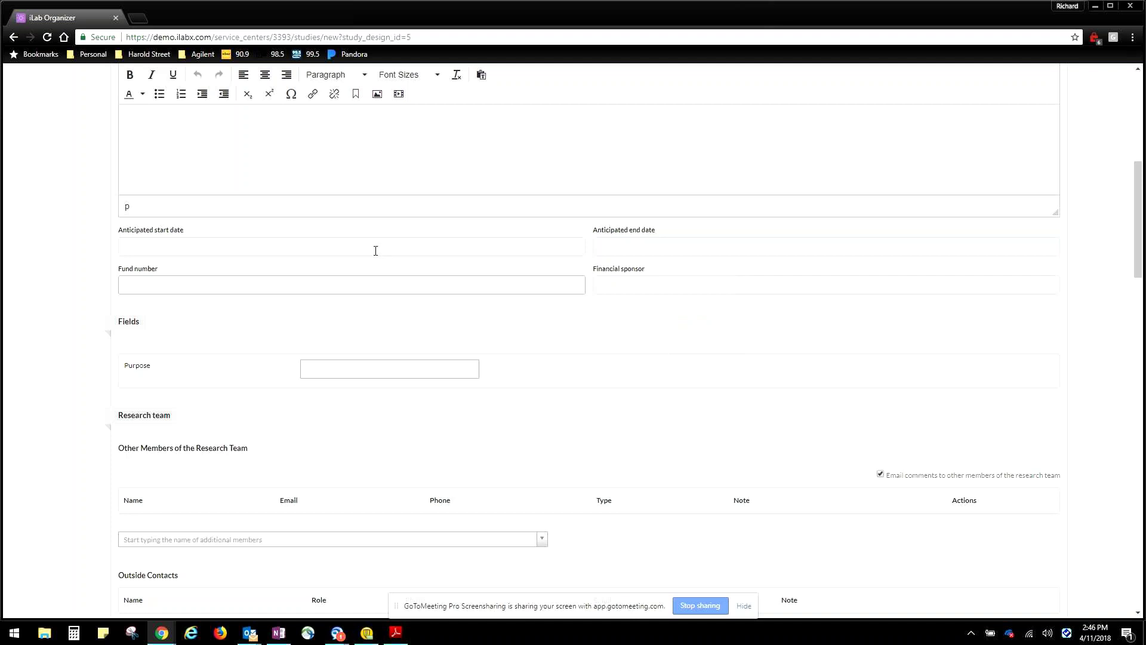
{"action": "left_click", "coordinate": [153, 251]}
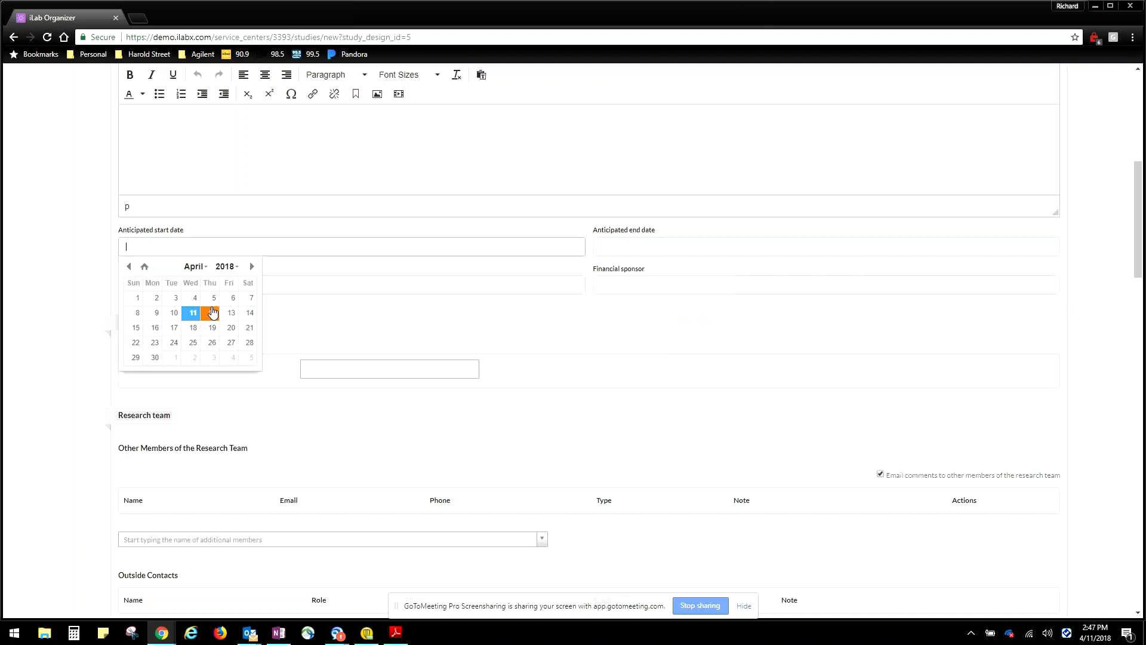
{"action": "left_click", "coordinate": [48, 237]}
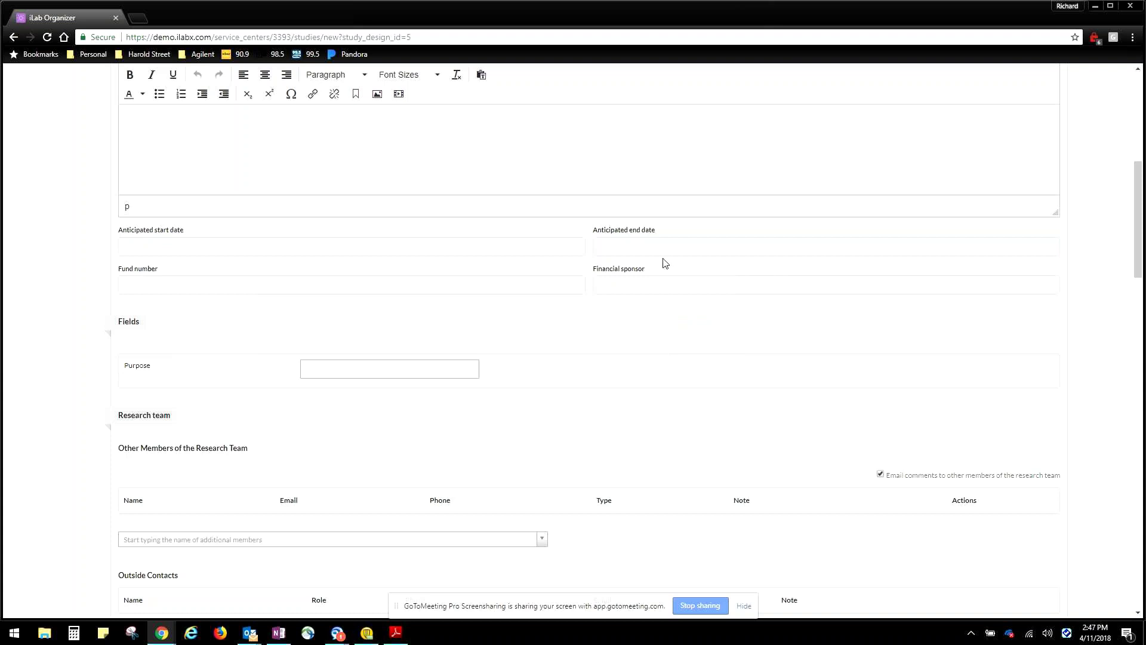
Examine the Fund number and Financial sponsor fields along with the rest of the Summary section.
{"action": "scroll", "coordinate": [713, 242], "scroll_direction": "down", "scroll_amount": 1}
{"action": "left_click", "coordinate": [468, 224]}
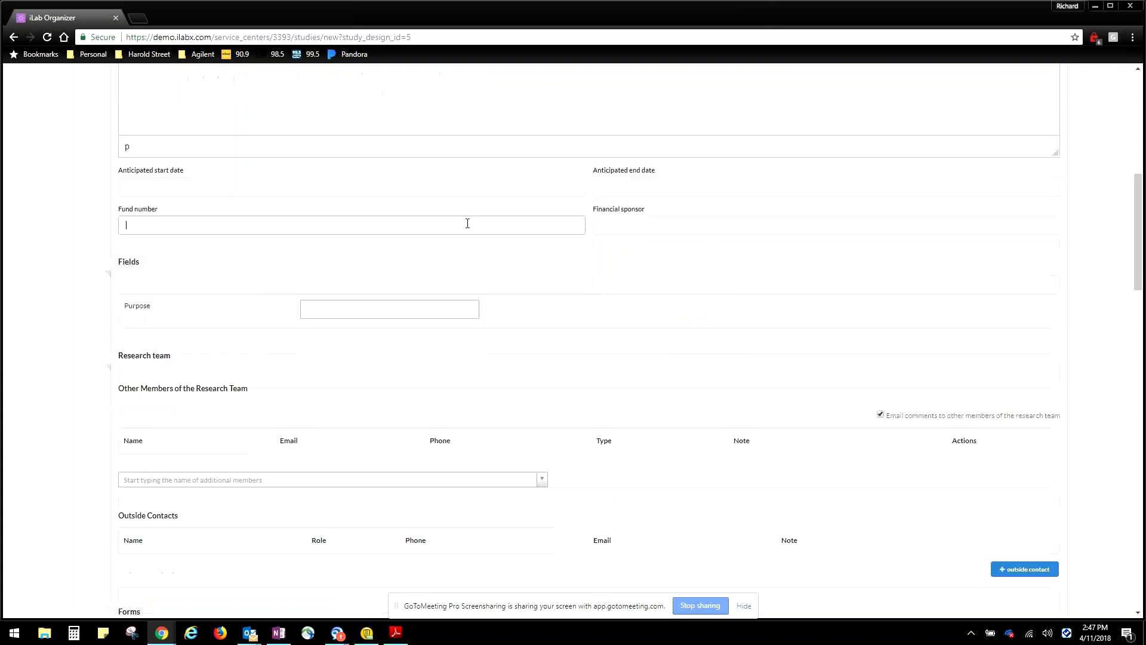
{"action": "scroll", "coordinate": [296, 228], "scroll_direction": "up", "scroll_amount": 2}
{"action": "scroll", "coordinate": [296, 229], "scroll_direction": "up", "scroll_amount": 3}
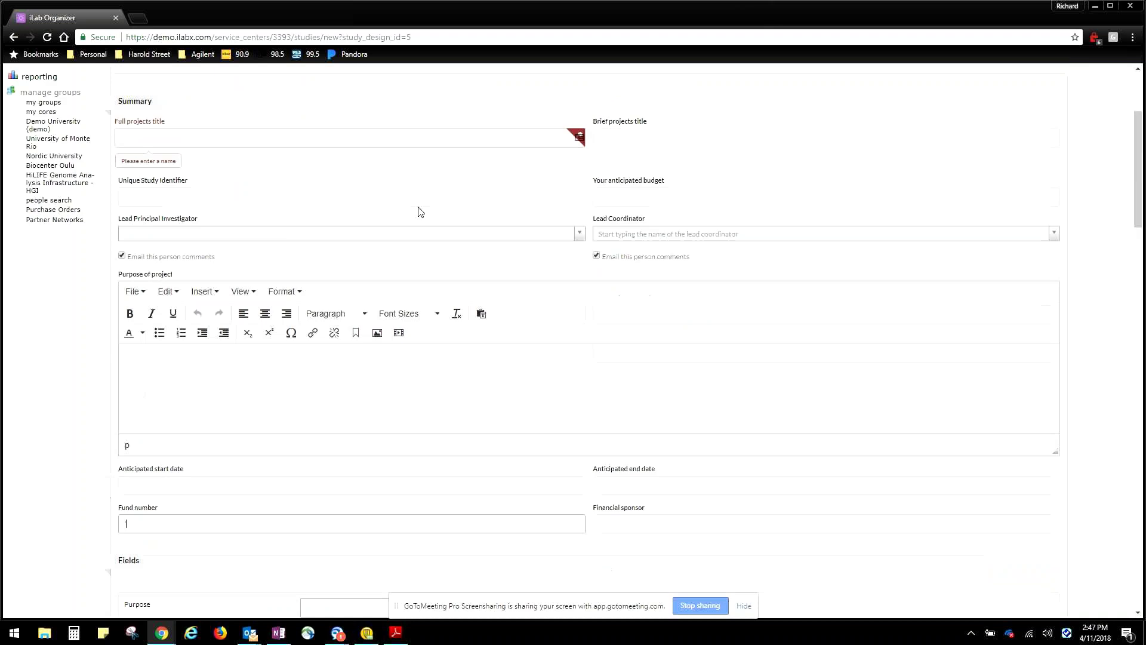
{"action": "scroll", "coordinate": [420, 211], "scroll_direction": "down", "scroll_amount": 3}
{"action": "key", "text": "Tab"}
{"action": "scroll", "coordinate": [466, 322], "scroll_direction": "down", "scroll_amount": 2}
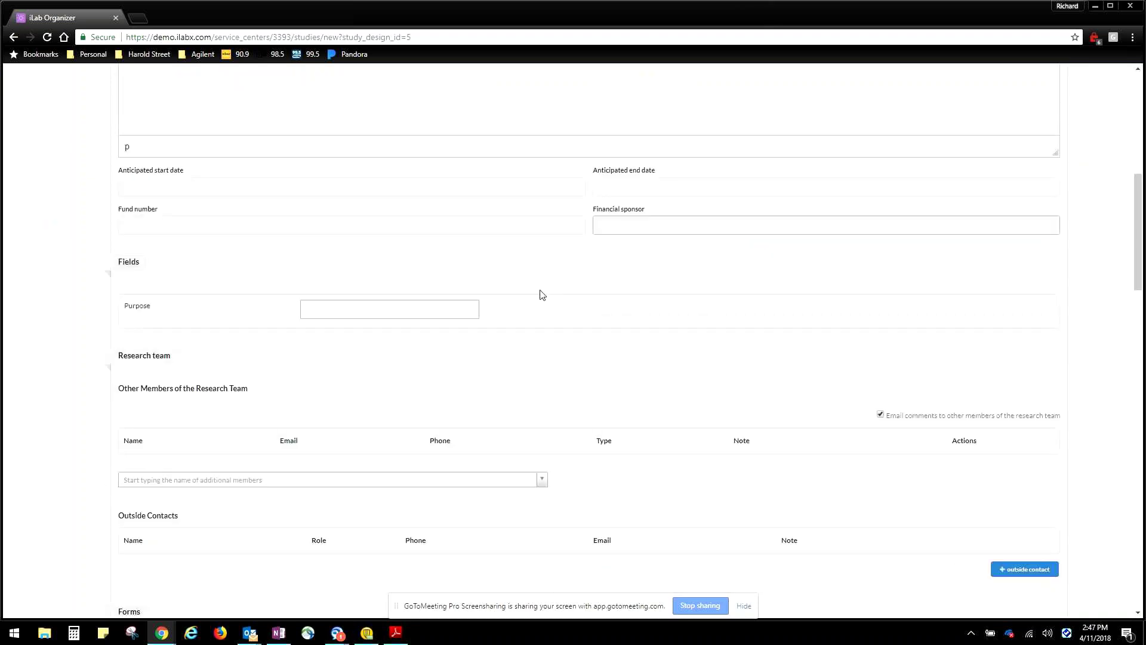
View the available Purpose options in the Fields section without choosing one.
{"action": "scroll", "coordinate": [542, 294], "scroll_direction": "down", "scroll_amount": 1}
{"action": "scroll", "coordinate": [239, 203], "scroll_direction": "down", "scroll_amount": 1}
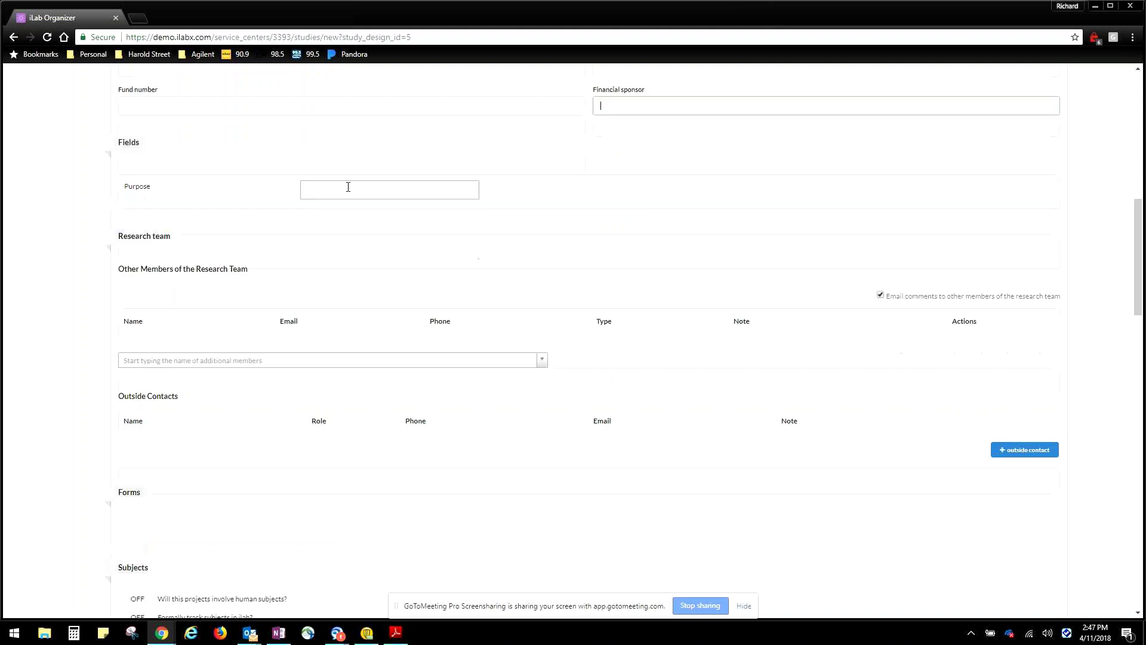
{"action": "left_click", "coordinate": [348, 188]}
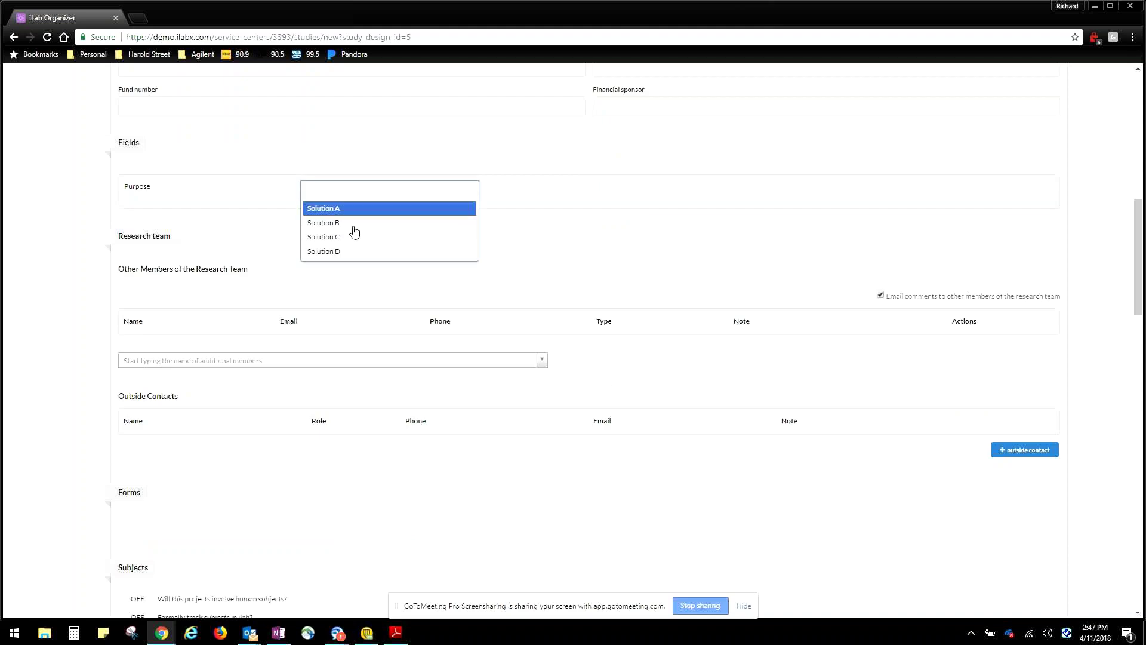
{"action": "left_click", "coordinate": [64, 183]}
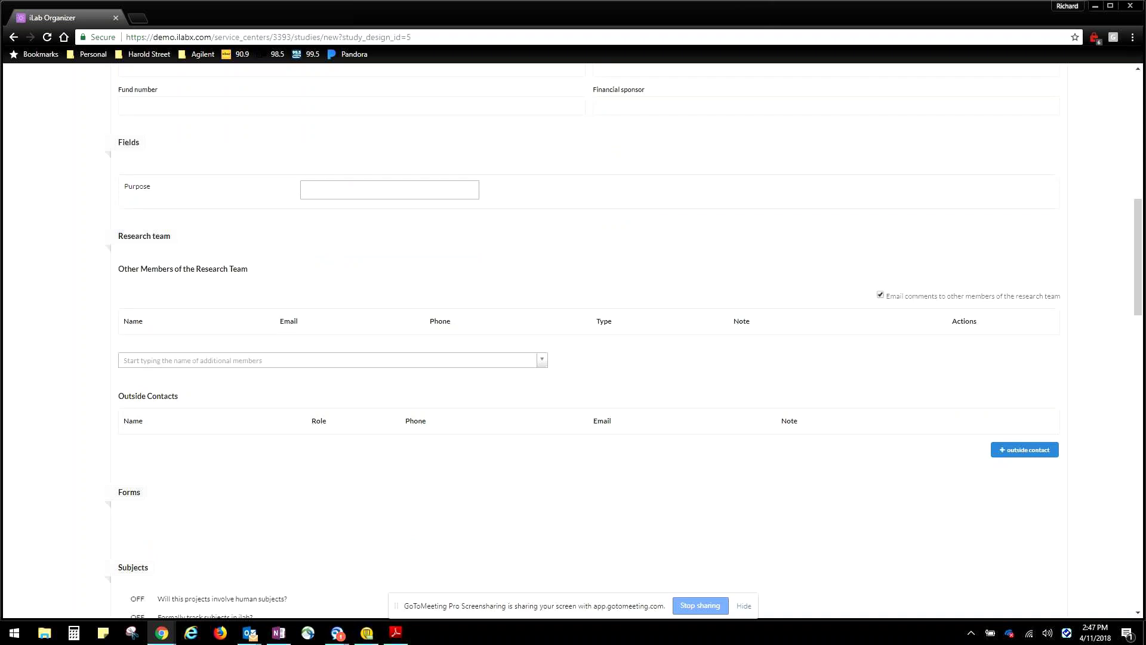
Review the new project form again from the Summary section through to the Research team and Outside Contacts.
{"action": "scroll", "coordinate": [40, 160], "scroll_direction": "up", "scroll_amount": 2}
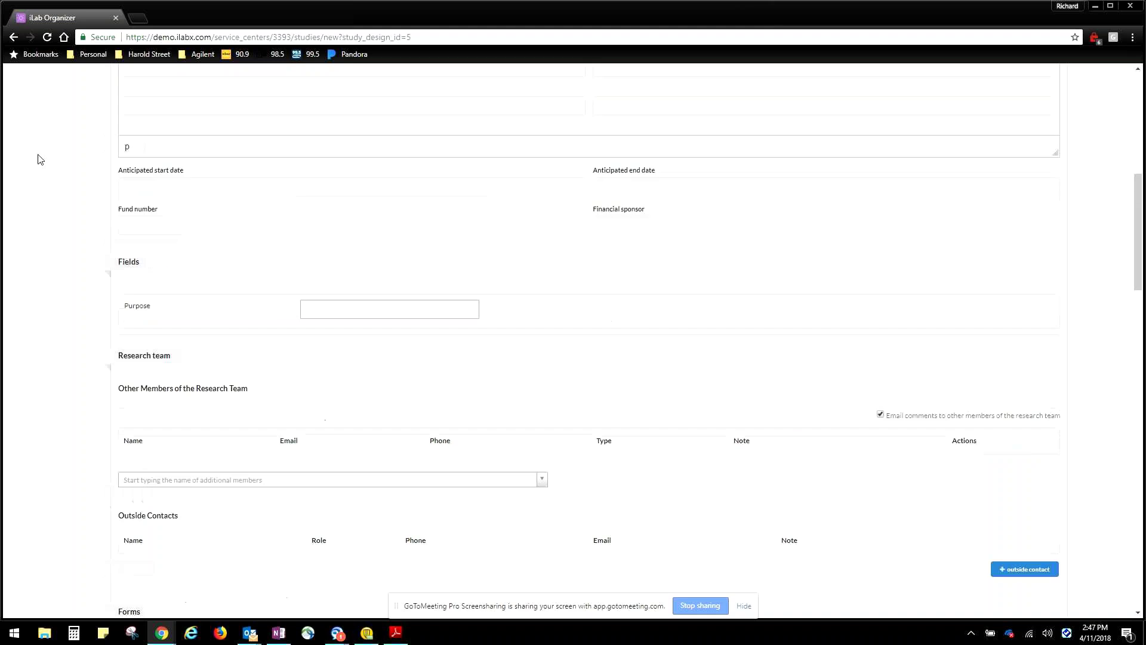
{"action": "scroll", "coordinate": [40, 160], "scroll_direction": "up", "scroll_amount": 3}
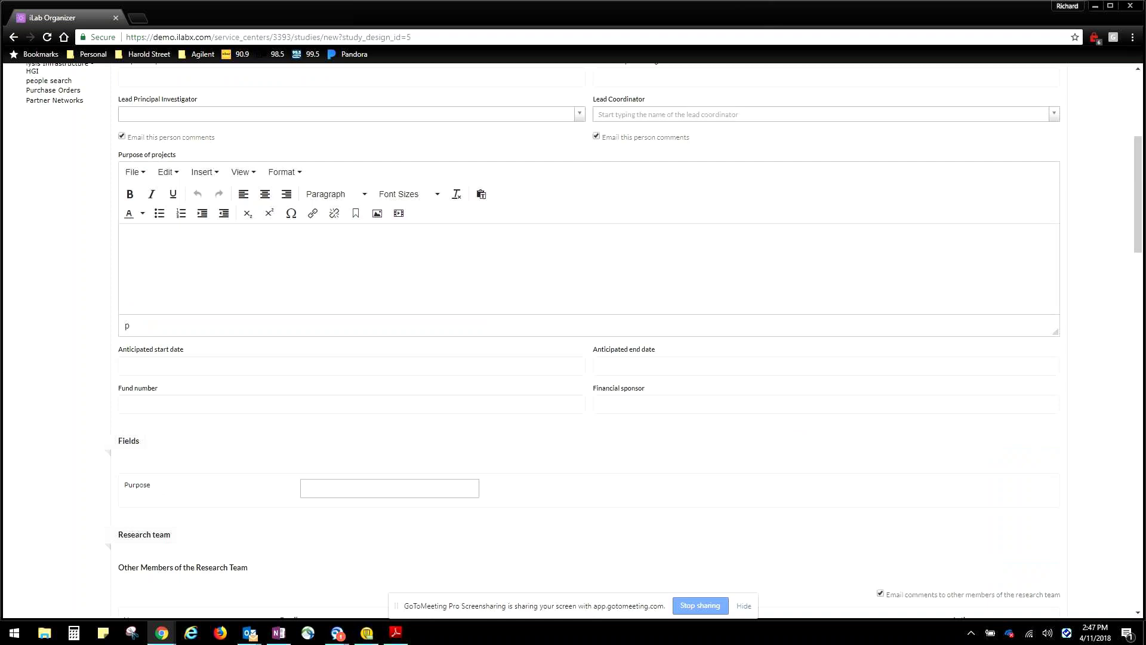
{"action": "scroll", "coordinate": [596, 256], "scroll_direction": "up", "scroll_amount": 2}
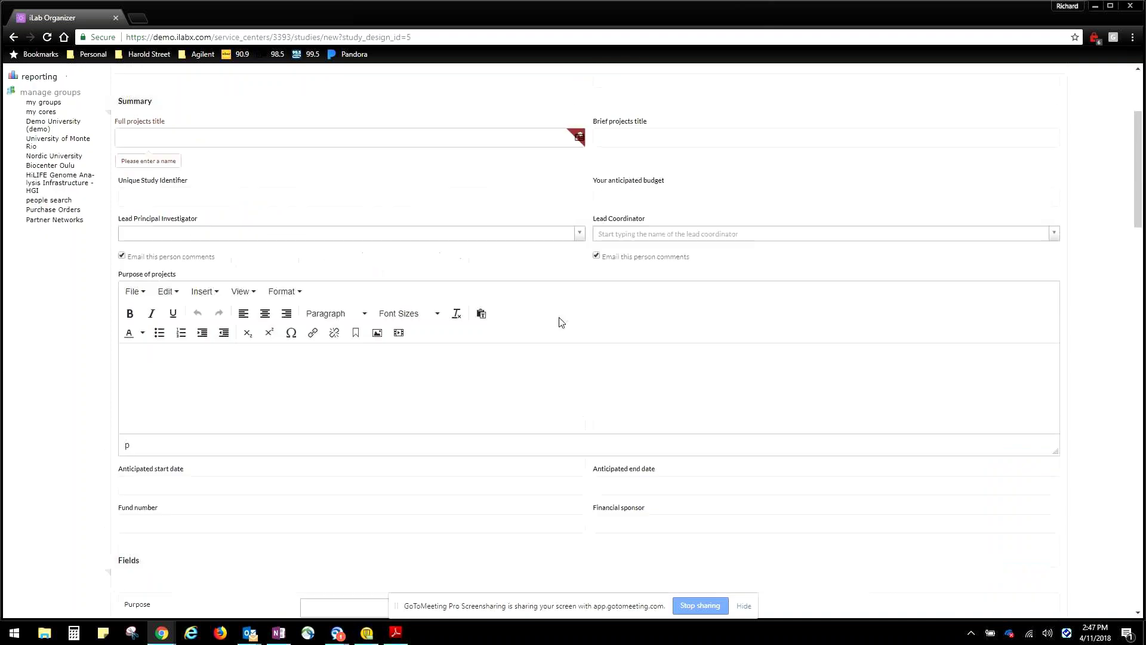
{"action": "scroll", "coordinate": [545, 353], "scroll_direction": "down", "scroll_amount": 3}
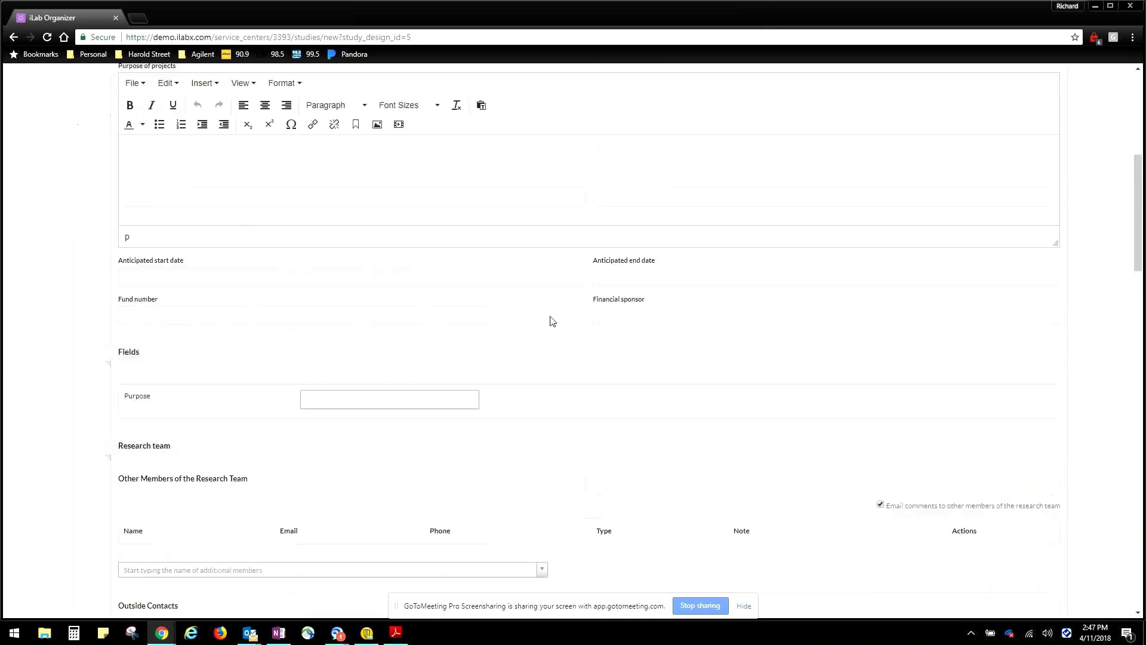
{"action": "scroll", "coordinate": [552, 321], "scroll_direction": "down", "scroll_amount": 2}
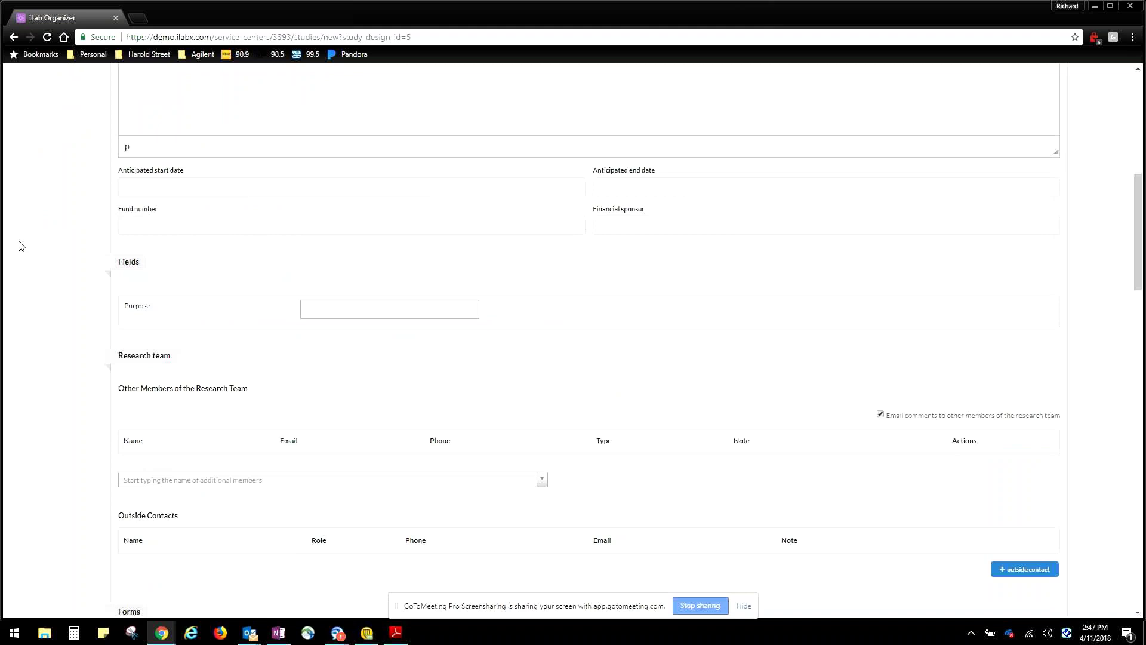
{"action": "scroll", "coordinate": [24, 274], "scroll_direction": "down", "scroll_amount": 2}
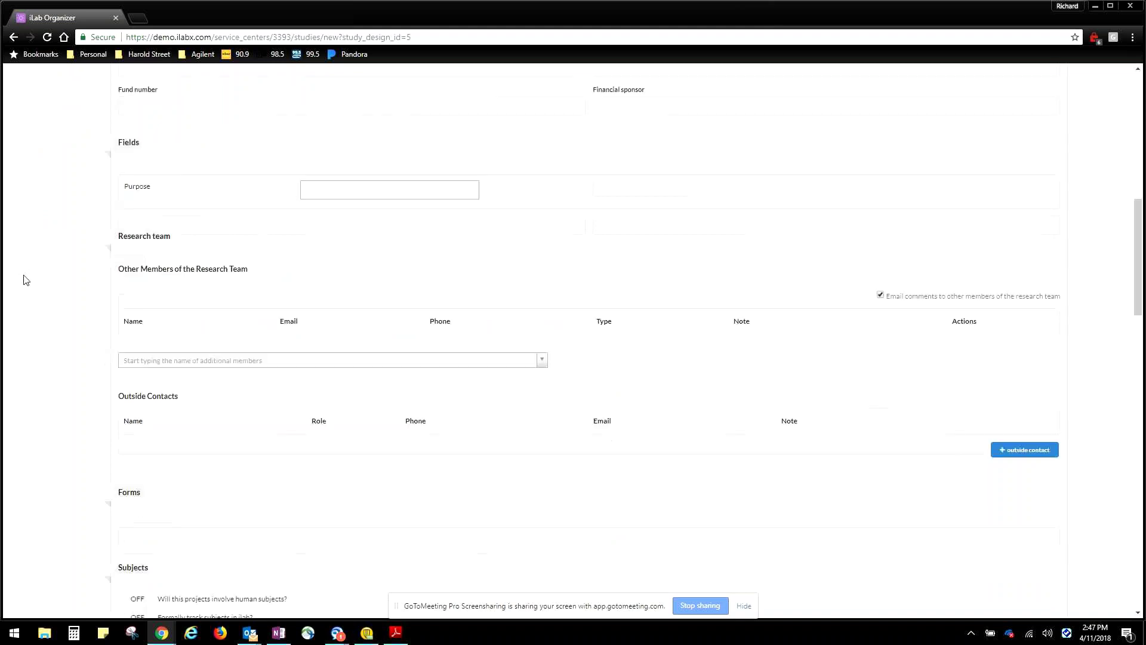
Examine the additional members field and the option for emailing comments to other research team members.
{"action": "scroll", "coordinate": [114, 256], "scroll_direction": "down", "scroll_amount": 2}
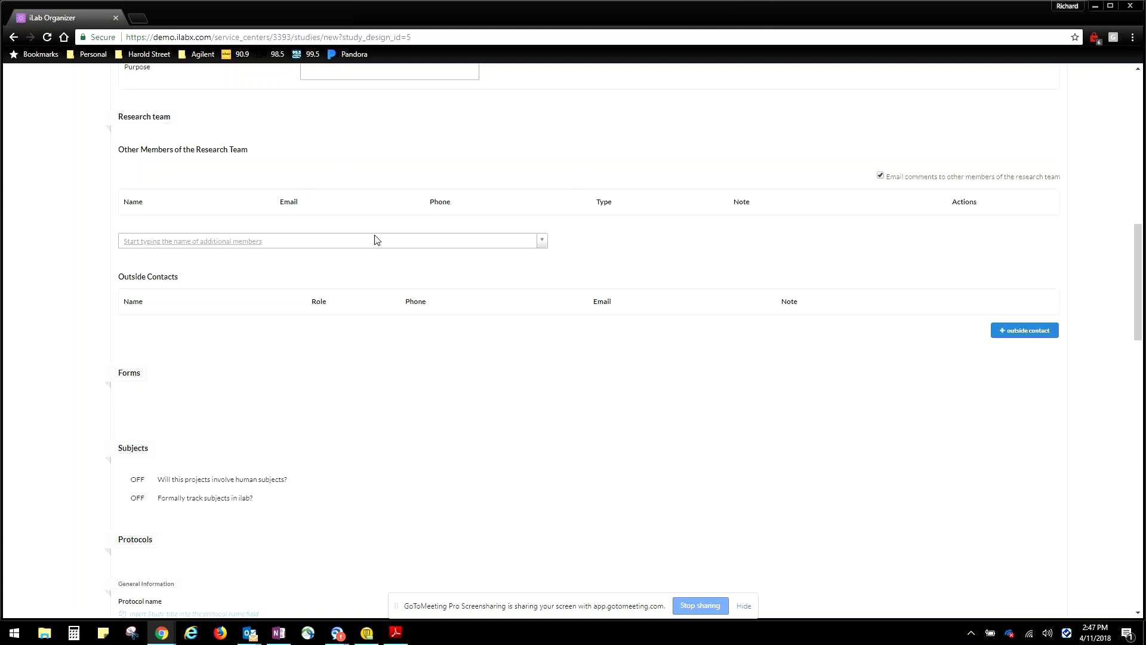
{"action": "left_click", "coordinate": [484, 240]}
{"action": "left_click", "coordinate": [191, 291]}
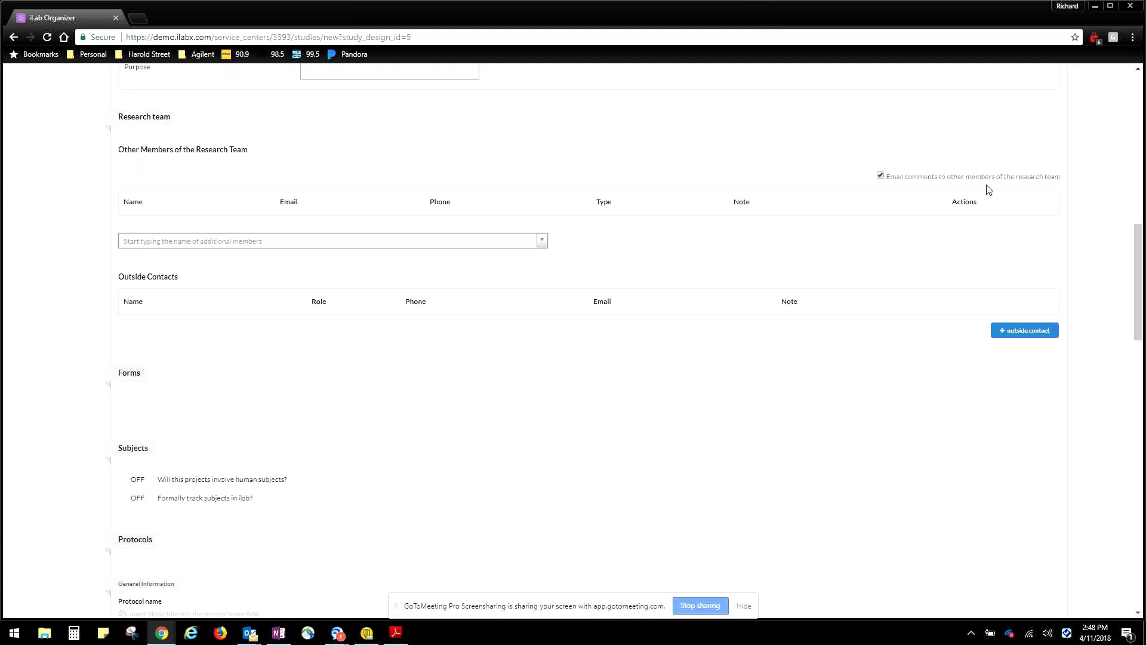
{"action": "left_click_drag", "start_coordinate": [988, 190], "coordinate": [923, 176]}
{"action": "left_click", "coordinate": [885, 396]}
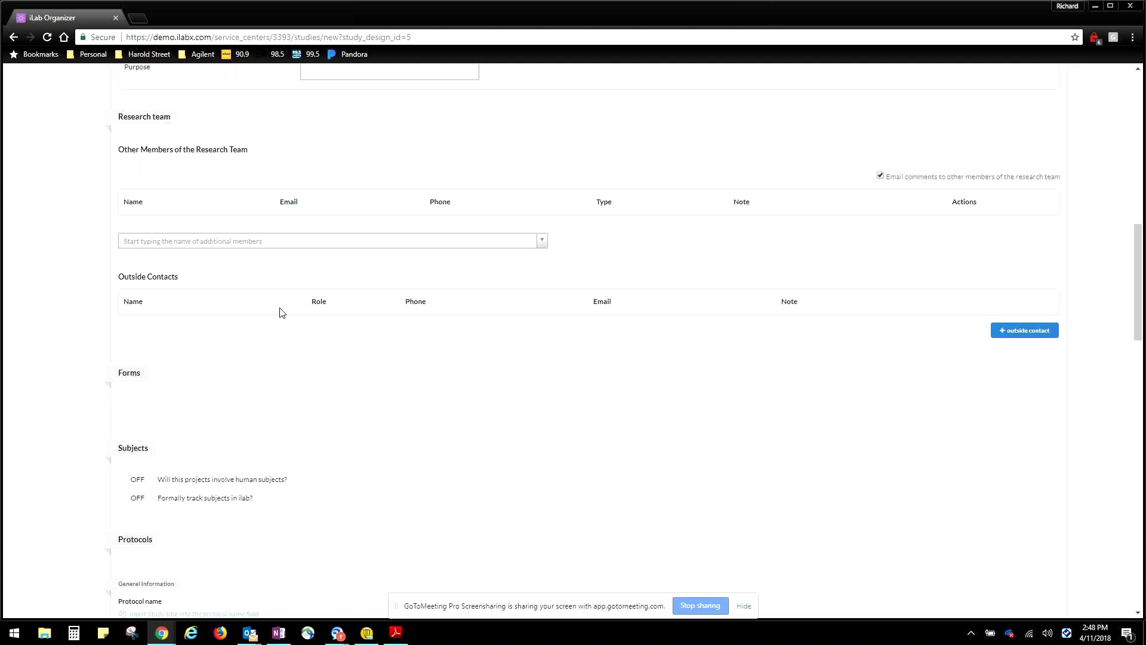
Examine the Outside Contacts table and the Forms section of the new study form.
{"action": "scroll", "coordinate": [281, 311], "scroll_direction": "down", "scroll_amount": 1}
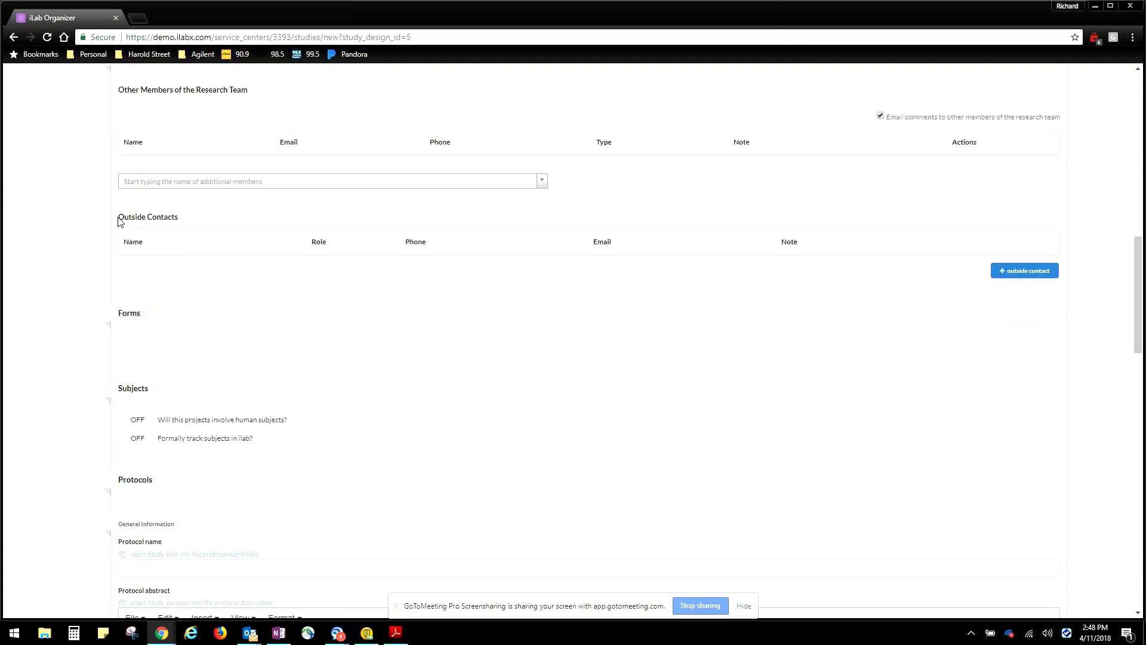
{"action": "left_click_drag", "start_coordinate": [119, 218], "coordinate": [250, 231]}
{"action": "left_click", "coordinate": [182, 250]}
{"action": "scroll", "coordinate": [384, 253], "scroll_direction": "down", "scroll_amount": 2}
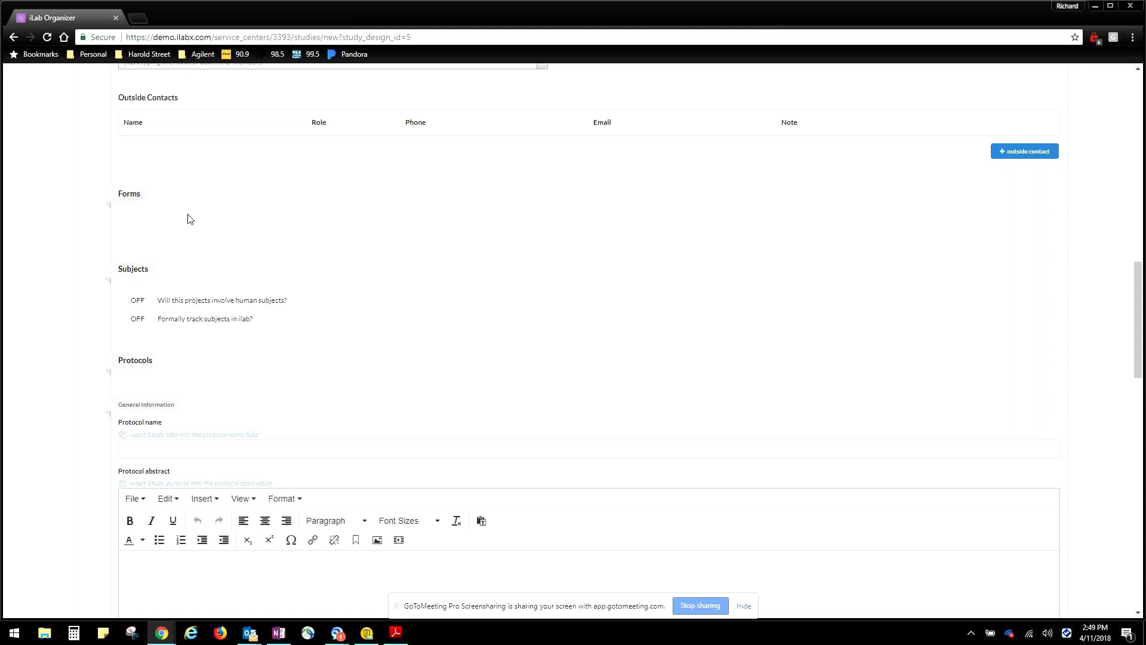
Turn on the human subjects option to examine its subject count, visits, population and age fields, and switch it back off.
{"action": "scroll", "coordinate": [401, 249], "scroll_direction": "down", "scroll_amount": 1}
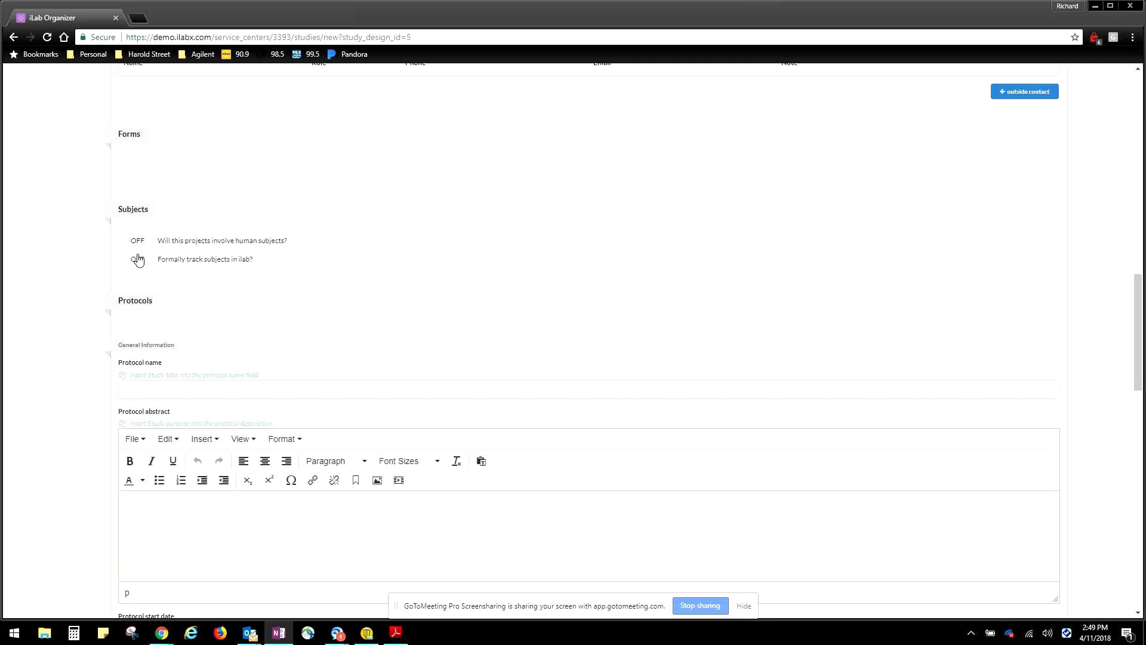
{"action": "triple_click", "coordinate": [278, 237]}
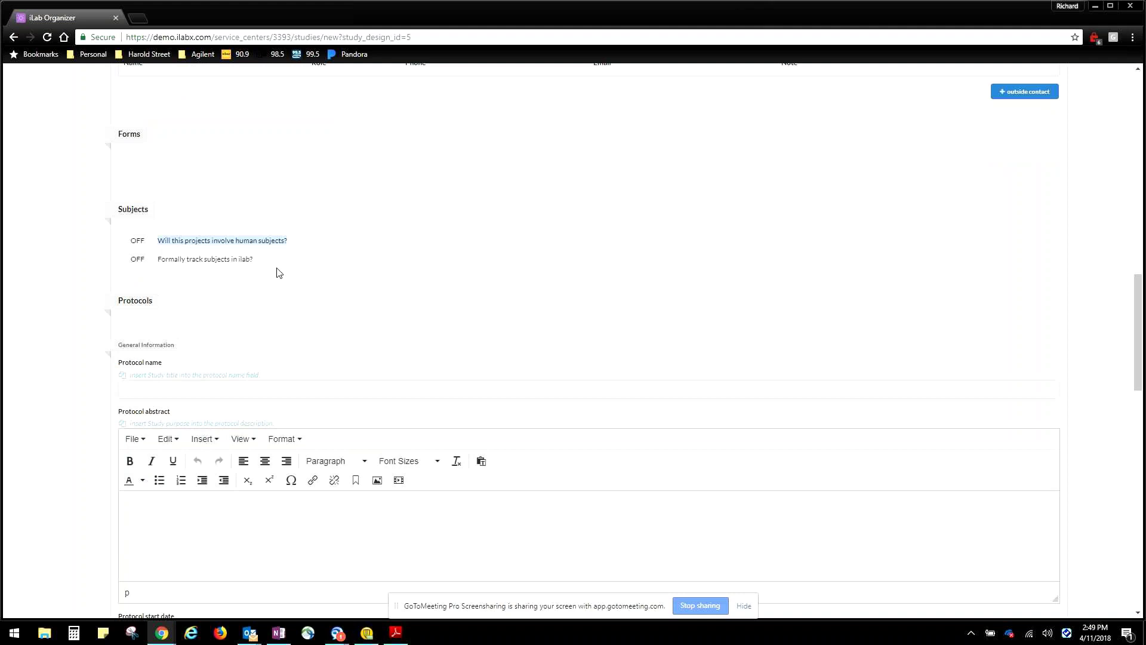
{"action": "left_click", "coordinate": [140, 243]}
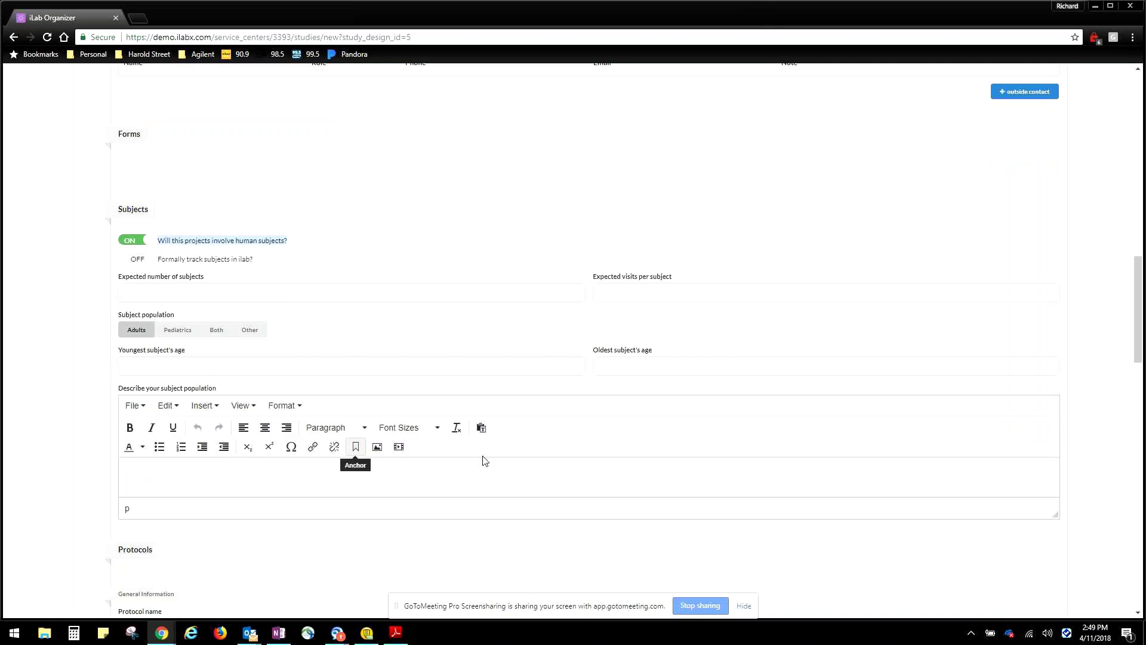
{"action": "scroll", "coordinate": [404, 346], "scroll_direction": "down", "scroll_amount": 1}
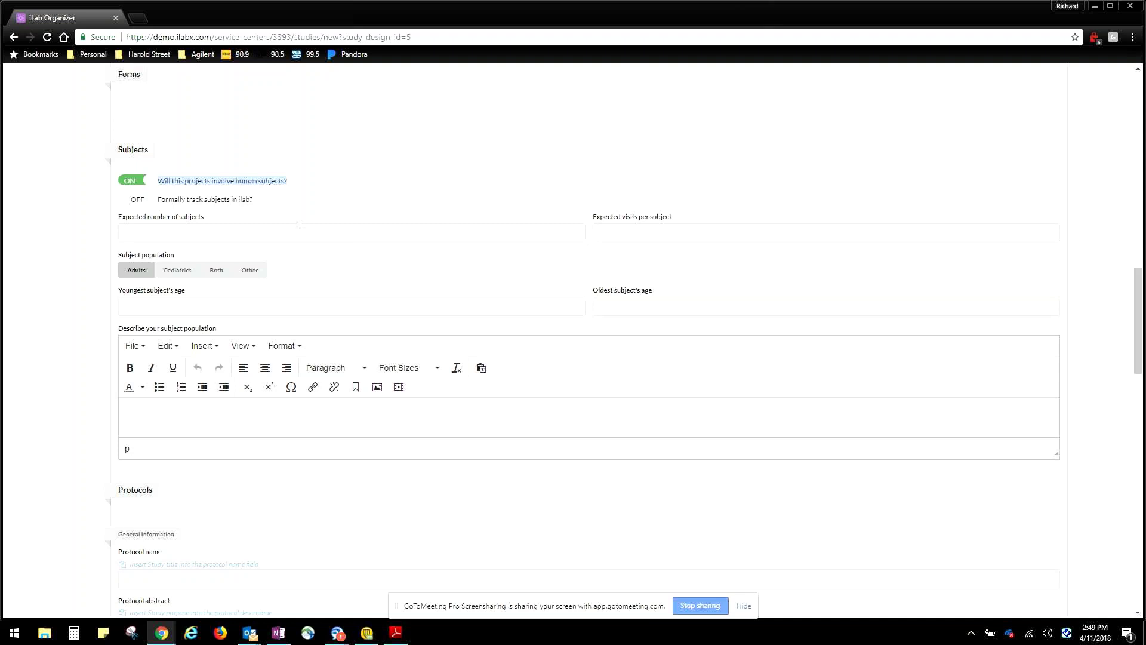
{"action": "left_click", "coordinate": [134, 184]}
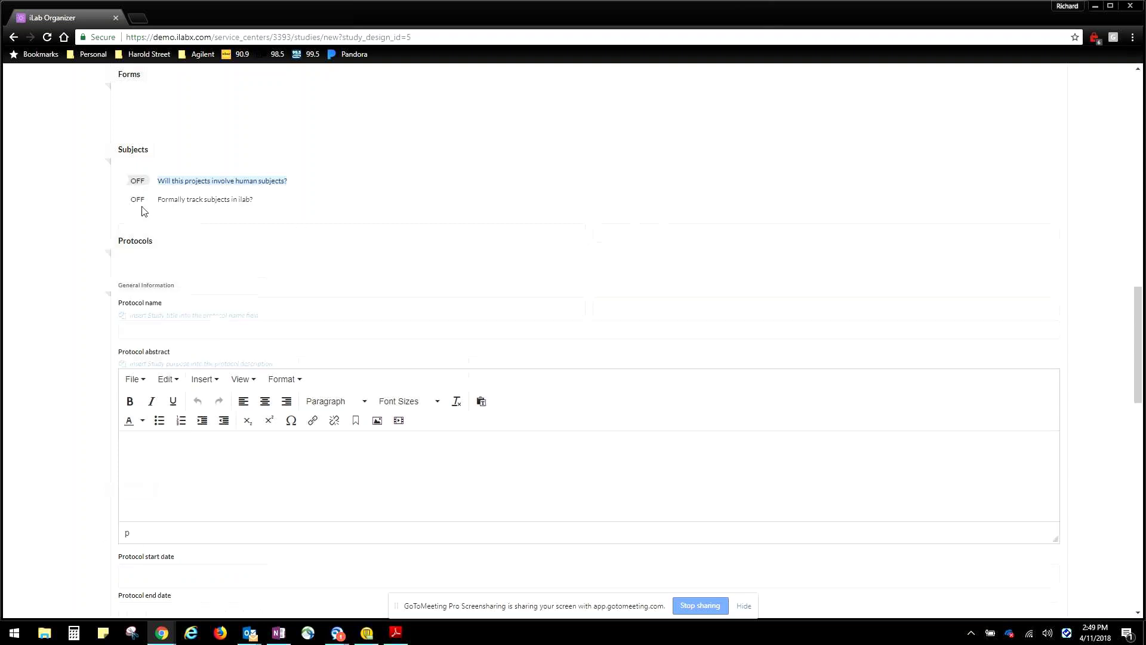
Try out the formal subject tracking and human subjects options, leaving both switched off.
{"action": "left_click", "coordinate": [140, 205]}
{"action": "left_click", "coordinate": [140, 204]}
{"action": "left_click", "coordinate": [277, 185]}
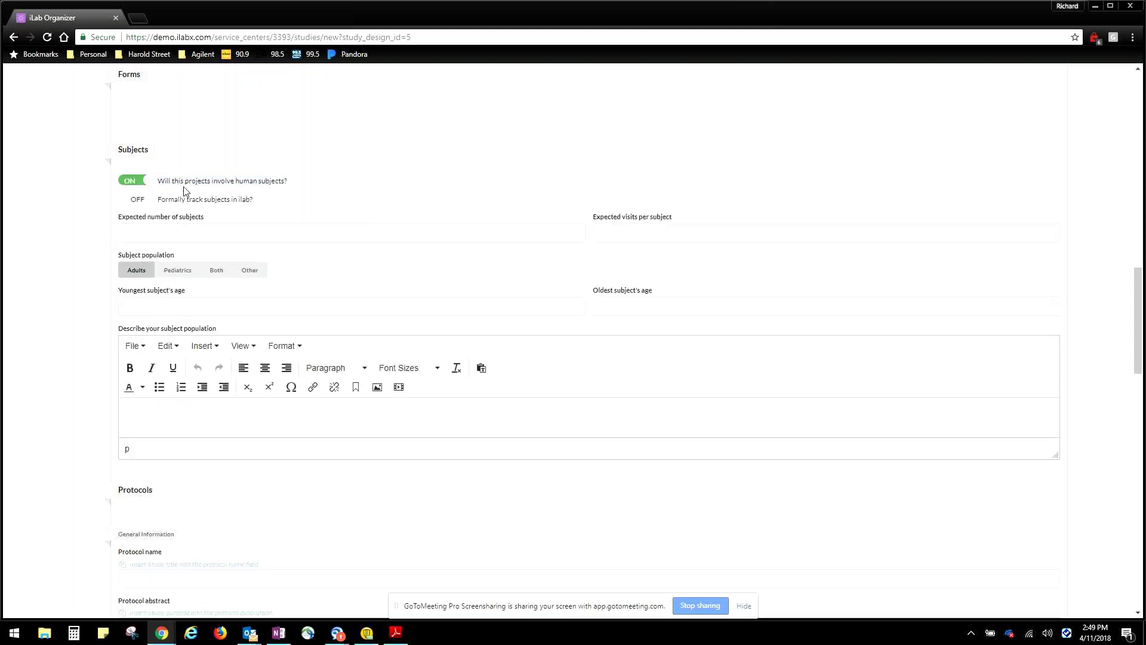
{"action": "left_click", "coordinate": [185, 190]}
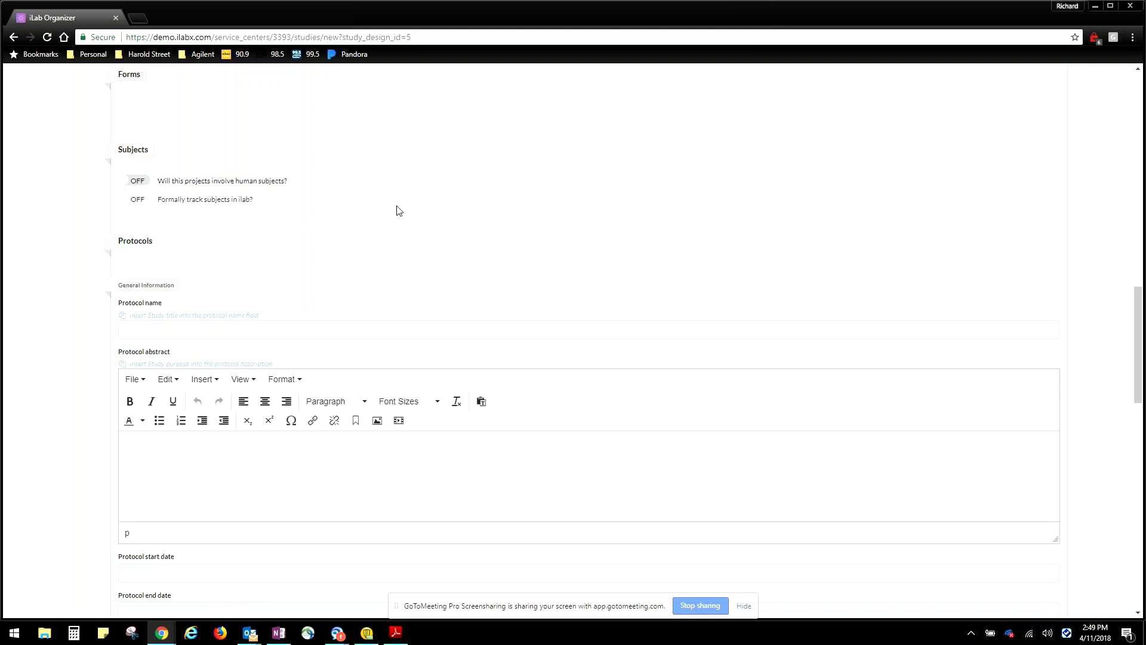
Examine the Protocol name and Protocol abstract fields in the Protocols section without entering anything.
{"action": "scroll", "coordinate": [412, 176], "scroll_direction": "down", "scroll_amount": 1}
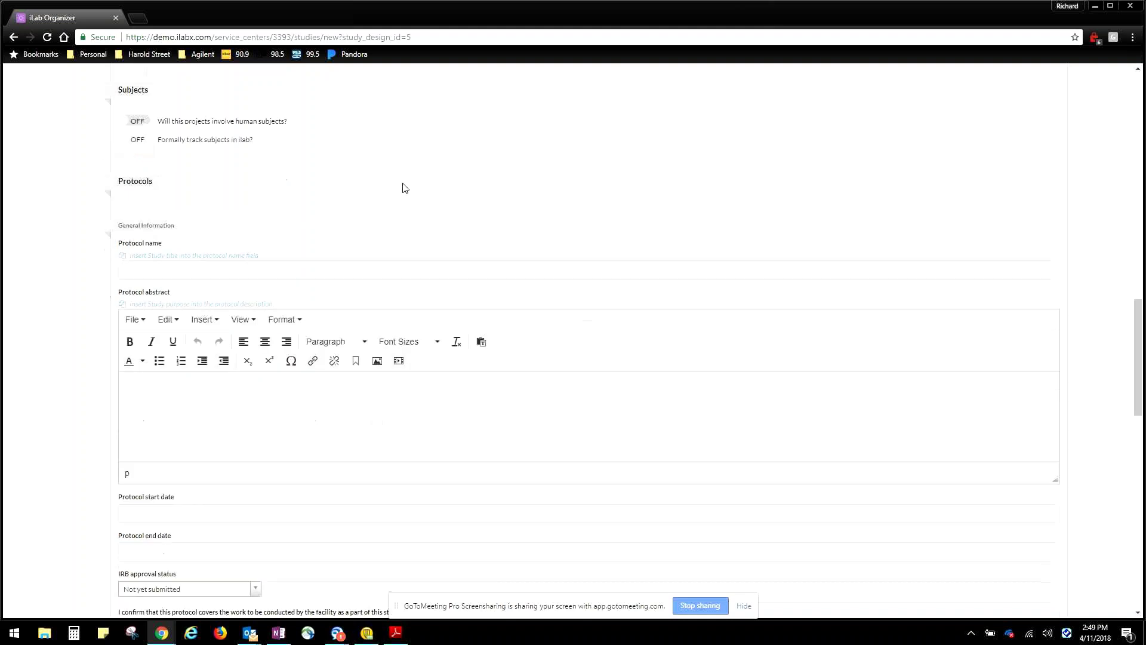
{"action": "scroll", "coordinate": [360, 171], "scroll_direction": "down", "scroll_amount": 2}
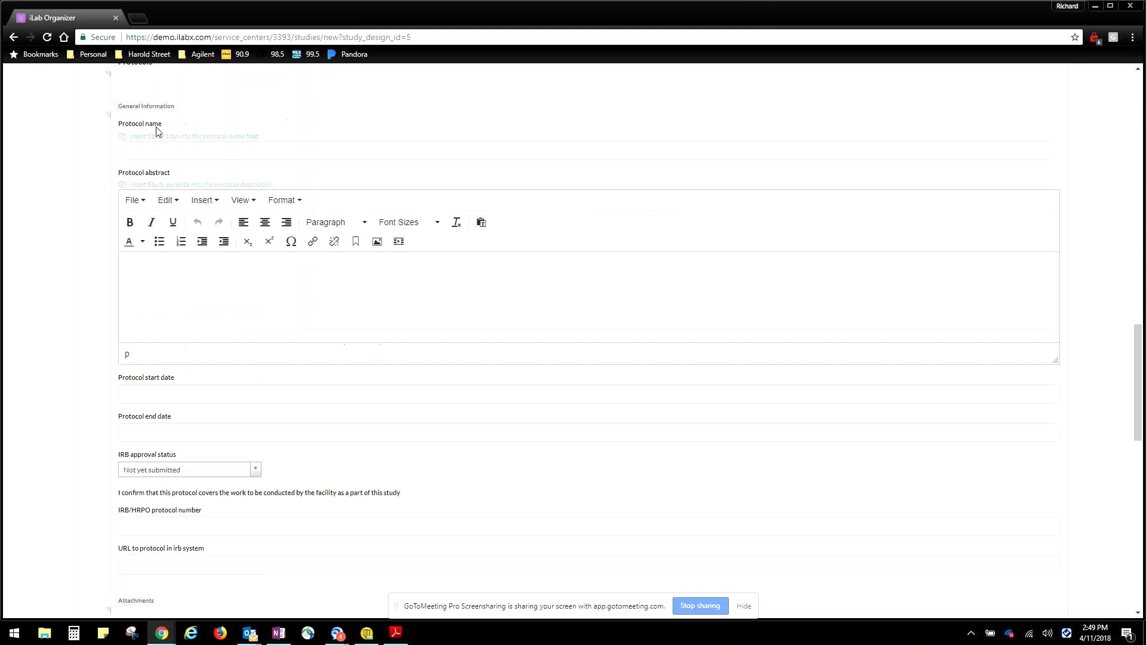
{"action": "left_click", "coordinate": [360, 148]}
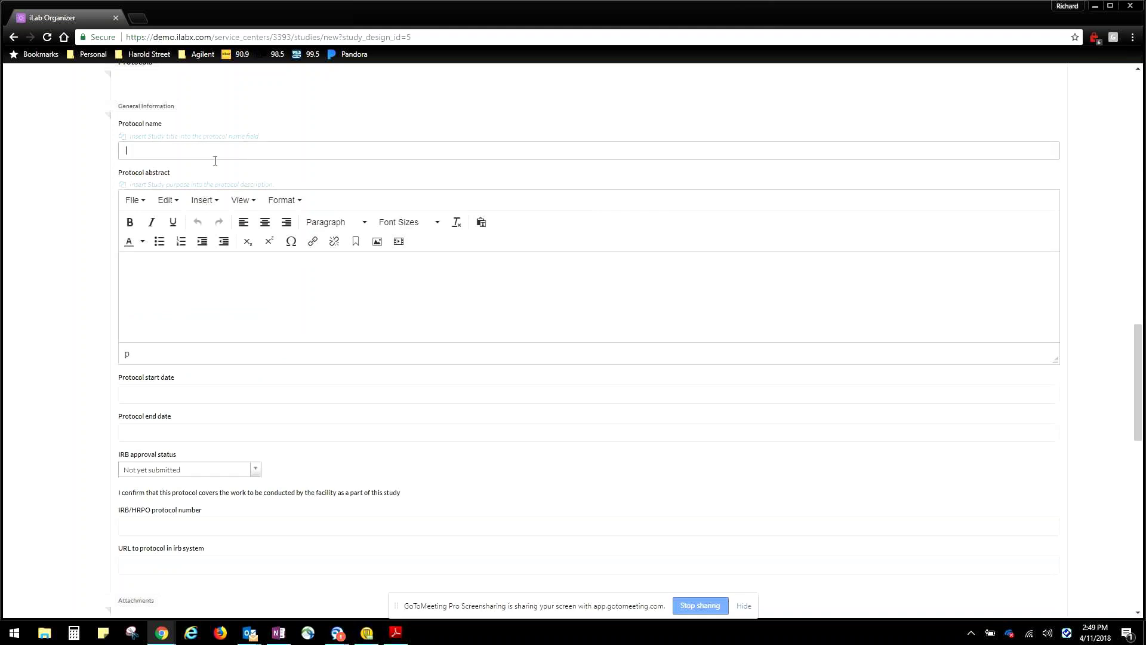
{"action": "scroll", "coordinate": [272, 179], "scroll_direction": "down", "scroll_amount": 1}
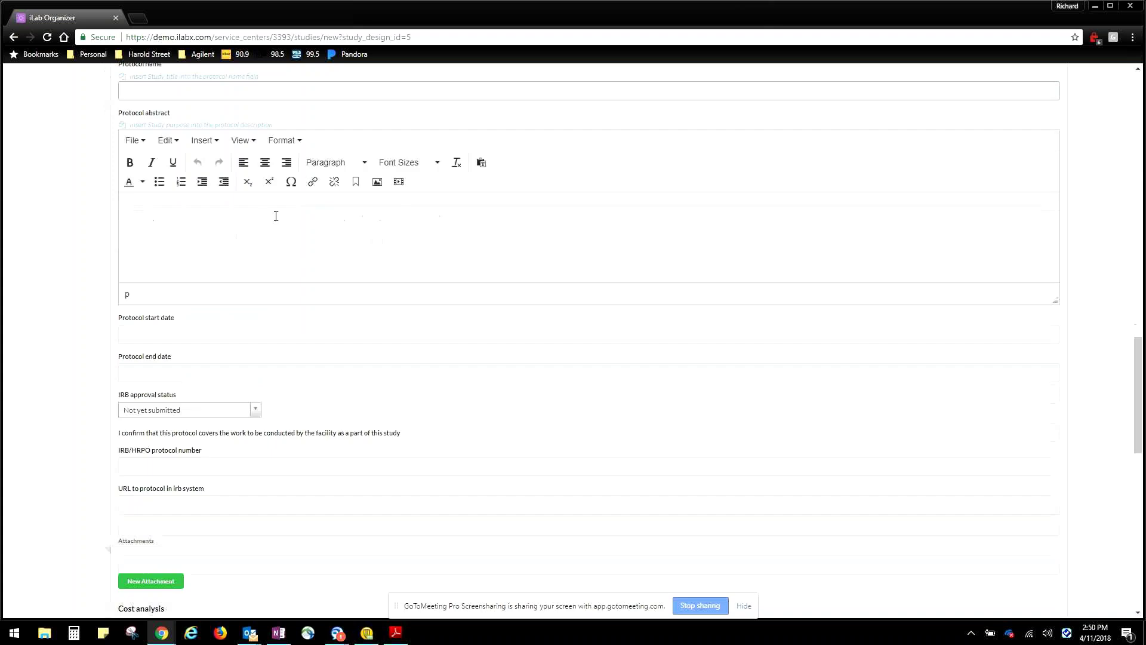
{"action": "left_click", "coordinate": [265, 222]}
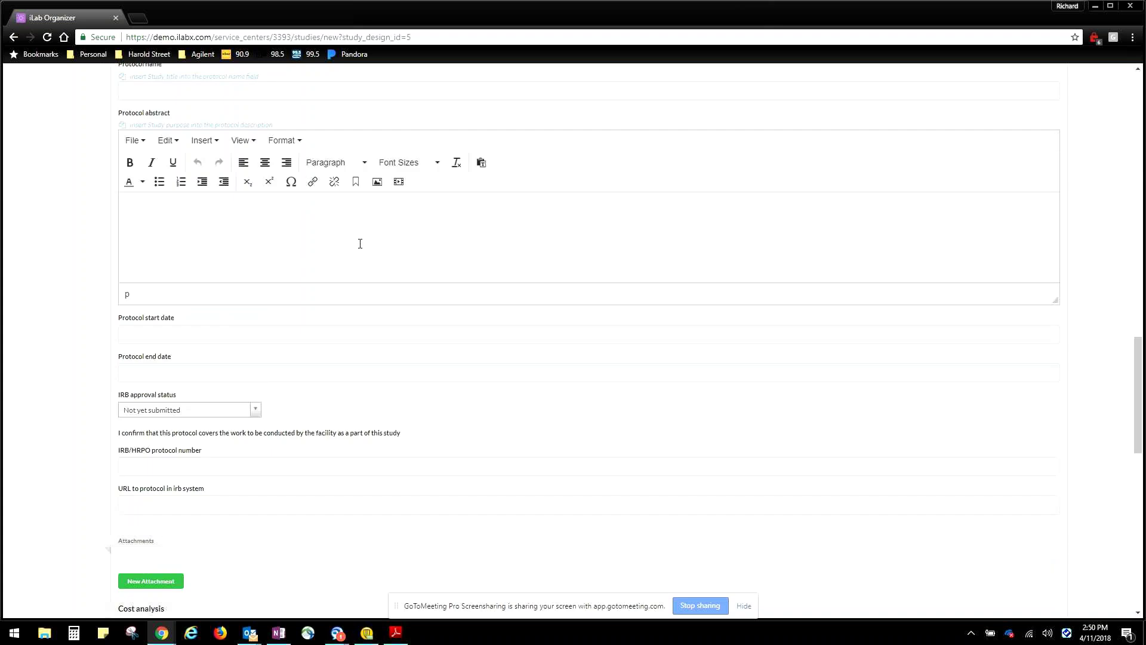
View the protocol date fields and the available IRB approval status options without changing the selection.
{"action": "scroll", "coordinate": [275, 280], "scroll_direction": "down", "scroll_amount": 1}
{"action": "scroll", "coordinate": [155, 302], "scroll_direction": "down", "scroll_amount": 1}
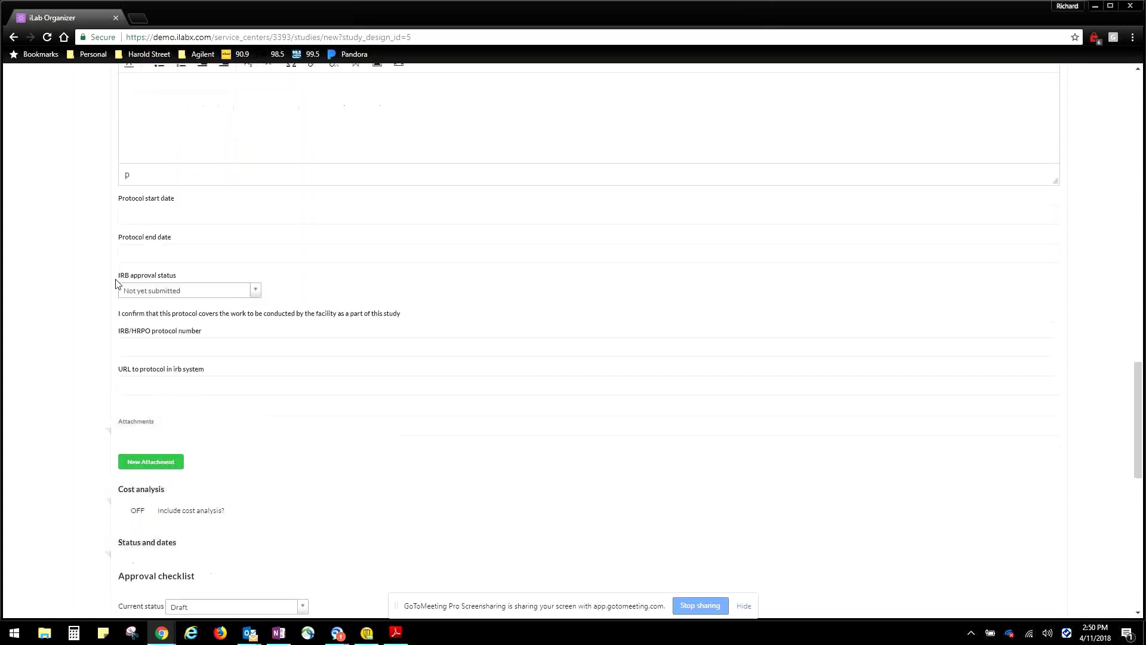
{"action": "left_click", "coordinate": [188, 290]}
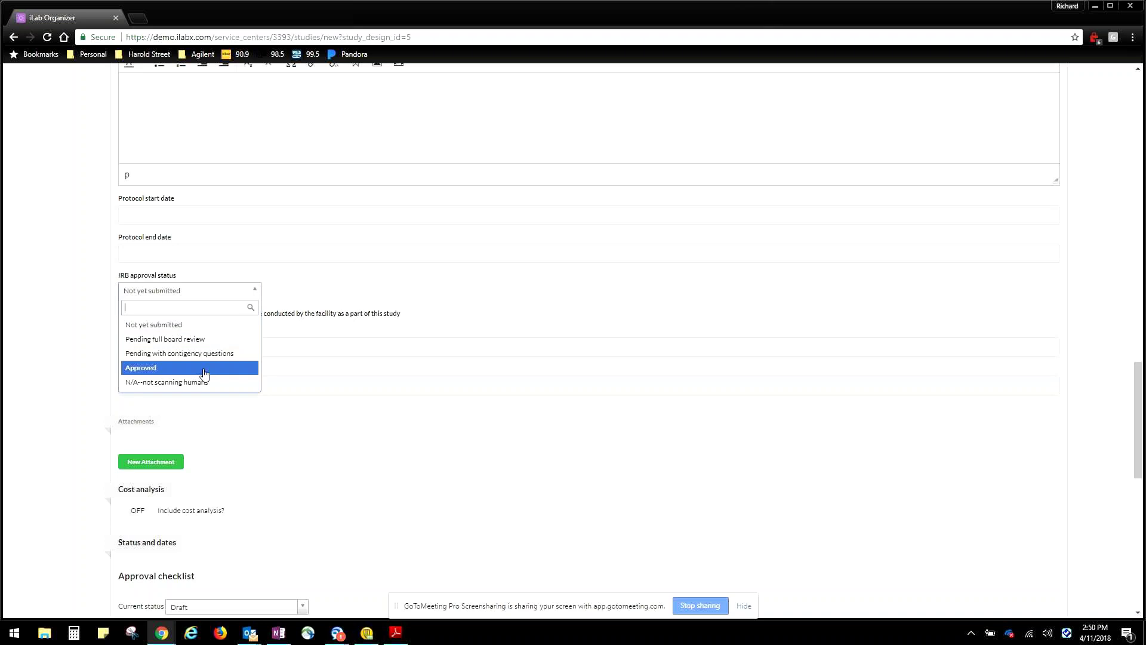
{"action": "left_click", "coordinate": [84, 299]}
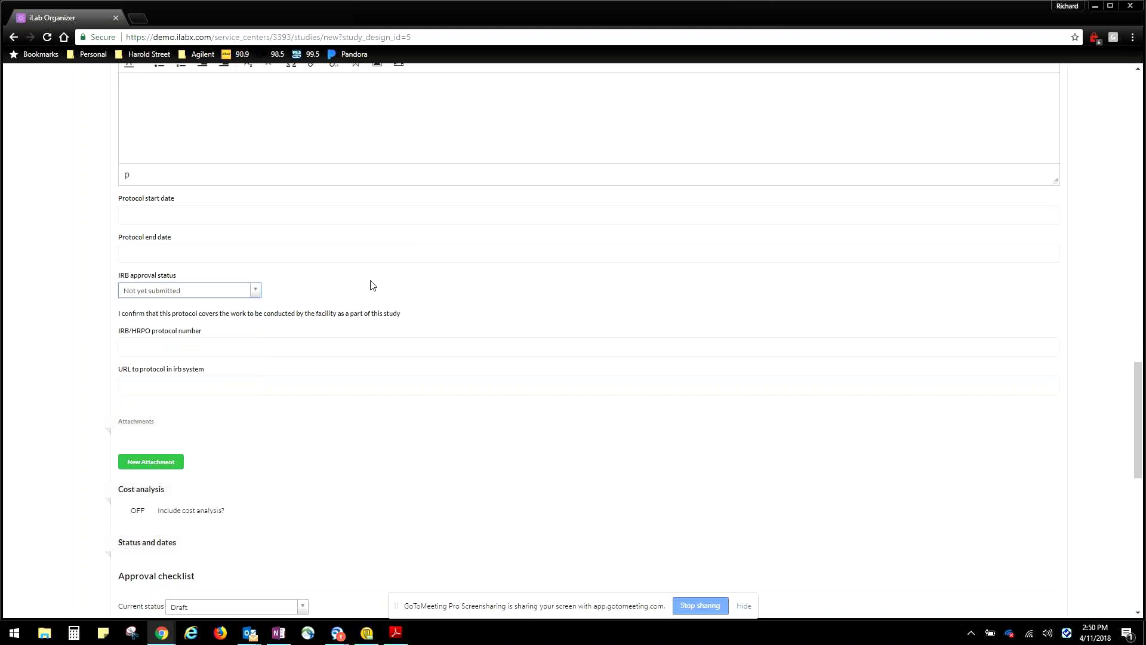
Review the IRB/HRPO protocol number, the protocol URL field and the Attachments area of the Protocols section.
{"action": "scroll", "coordinate": [355, 254], "scroll_direction": "down", "scroll_amount": 1}
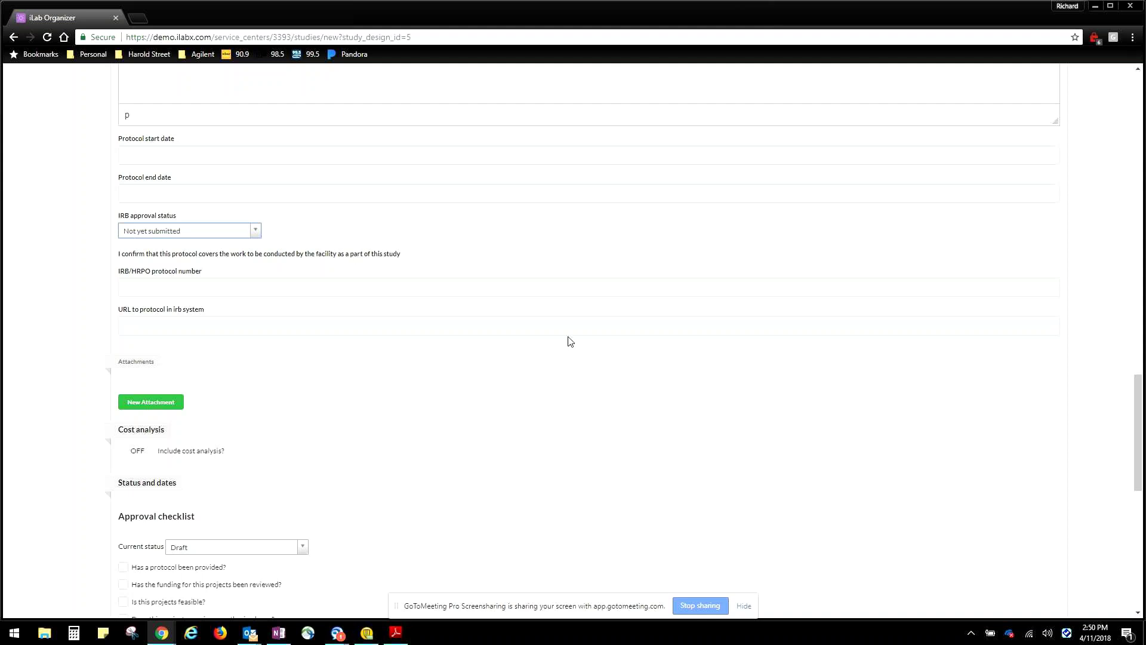
{"action": "scroll", "coordinate": [567, 341], "scroll_direction": "down", "scroll_amount": 1}
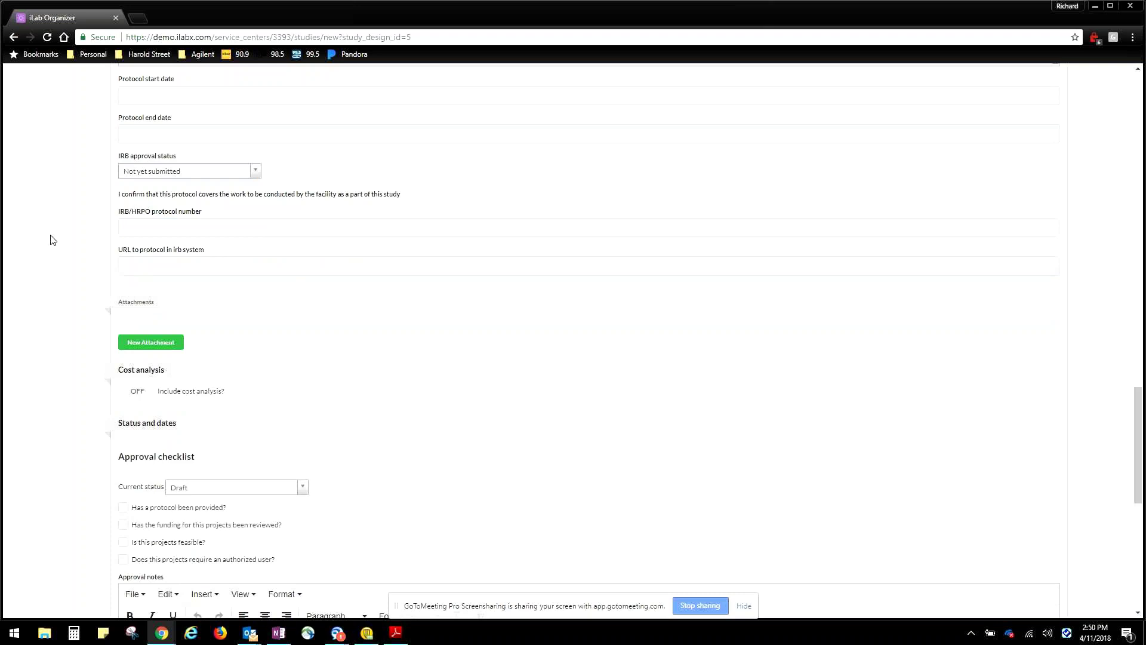
{"action": "scroll", "coordinate": [102, 239], "scroll_direction": "down", "scroll_amount": 1}
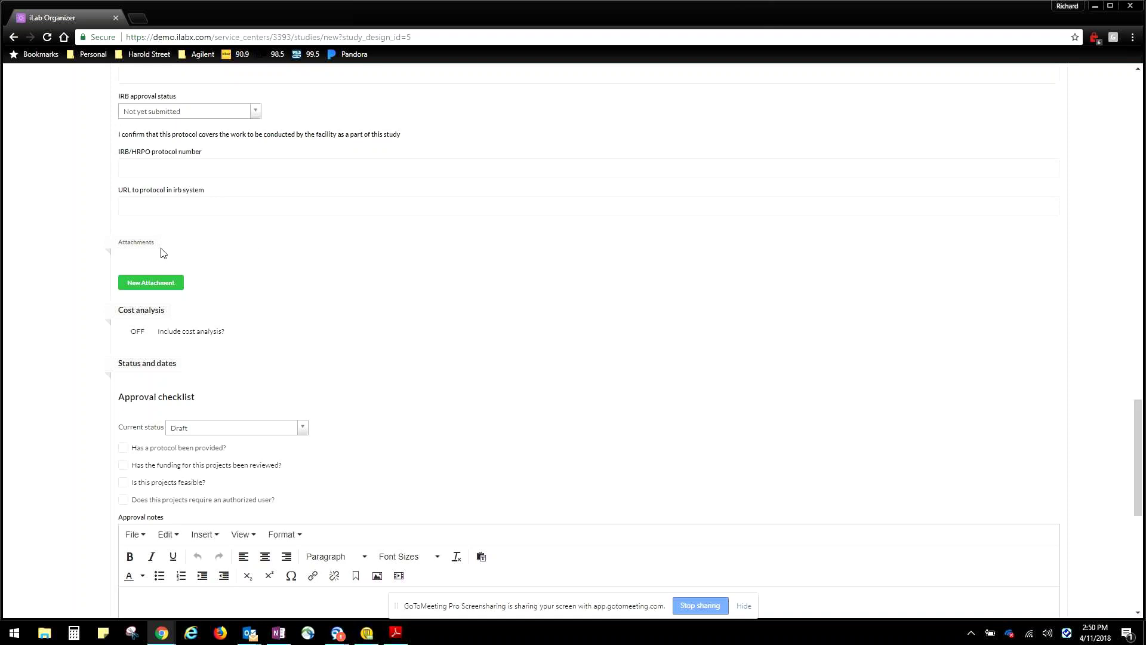
{"action": "scroll", "coordinate": [239, 248], "scroll_direction": "down", "scroll_amount": 1}
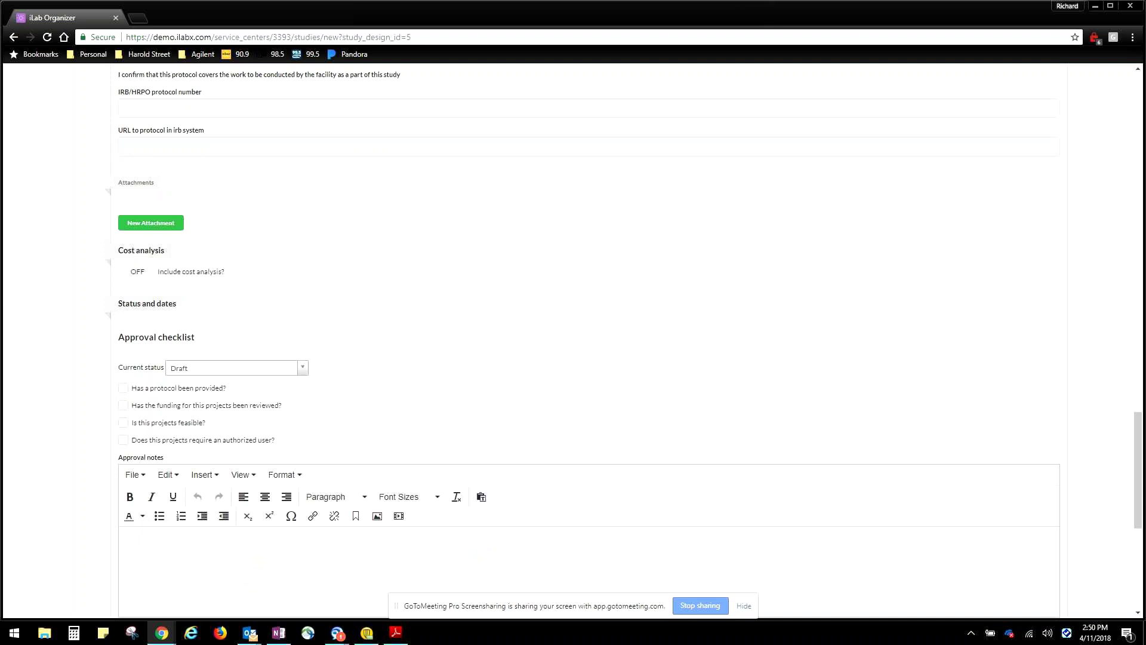
Include a cost analysis in the study and inspect its anticipated cost per request and total anticipated cost fields.
{"action": "left_click", "coordinate": [137, 273]}
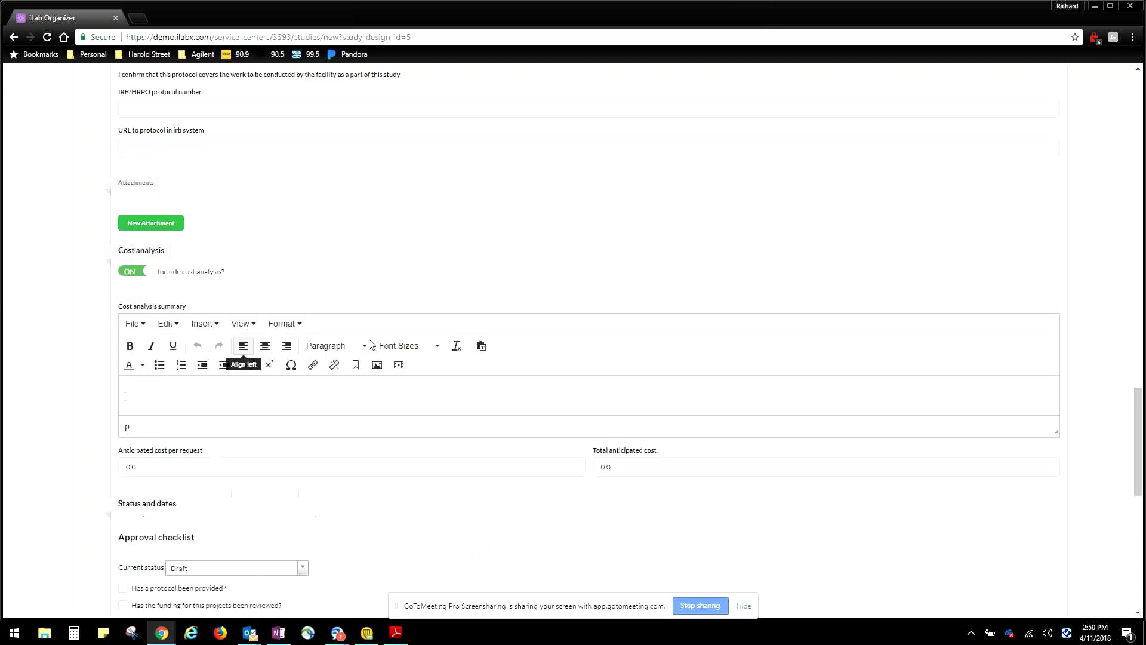
{"action": "scroll", "coordinate": [570, 397], "scroll_direction": "down", "scroll_amount": 2}
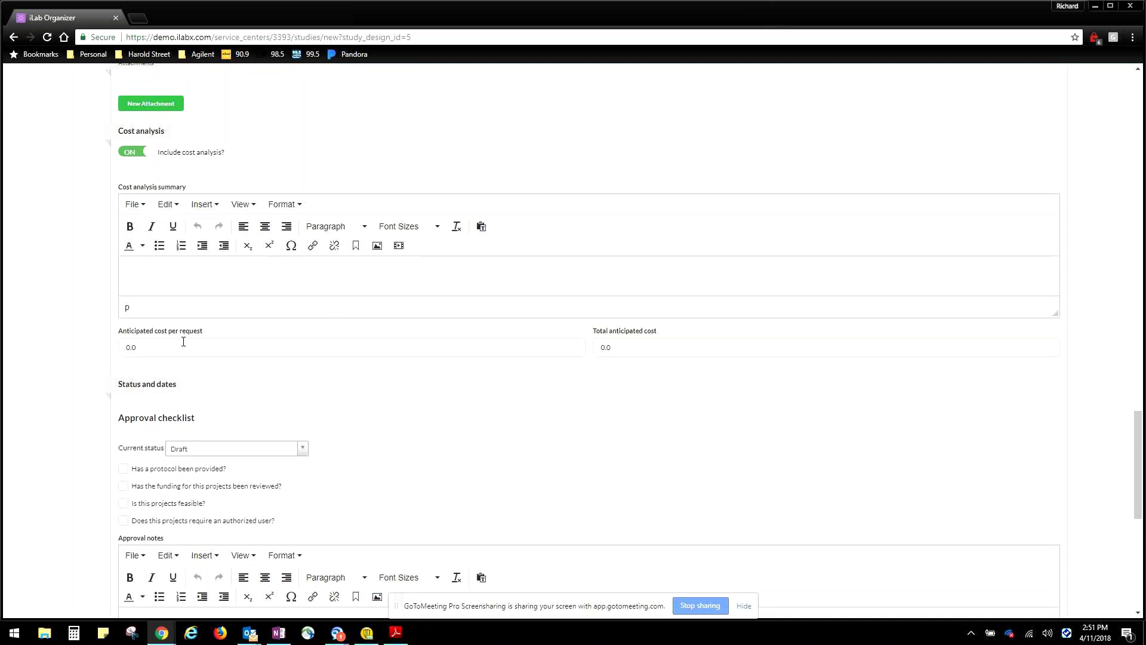
{"action": "left_click_drag", "start_coordinate": [184, 341], "coordinate": [117, 344]}
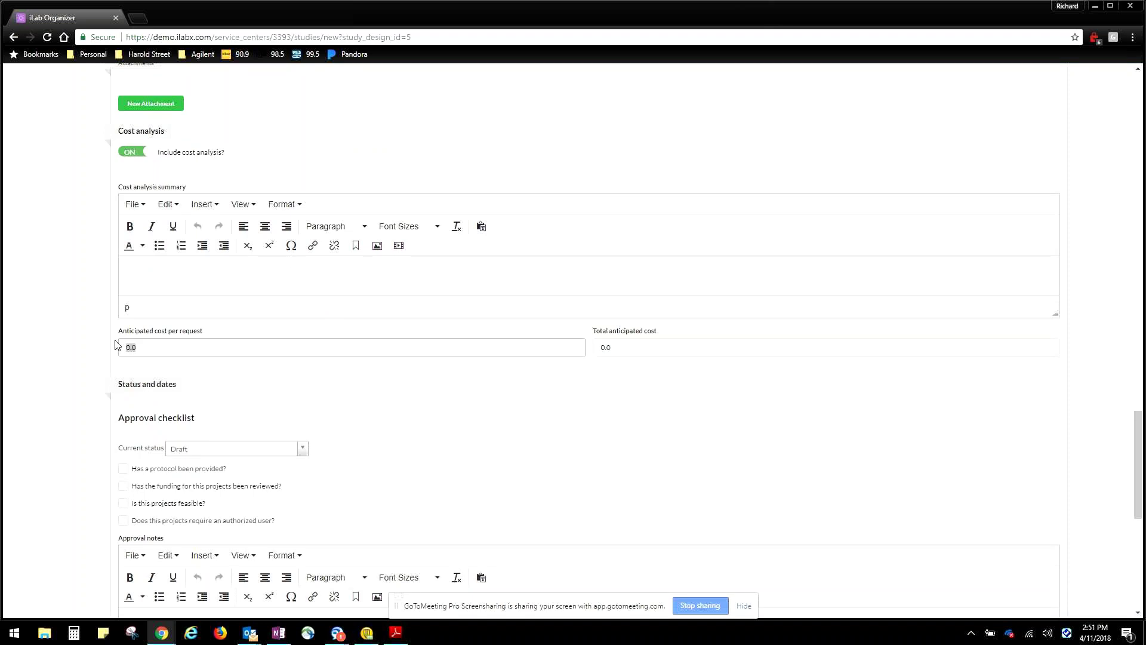
{"action": "left_click", "coordinate": [632, 353]}
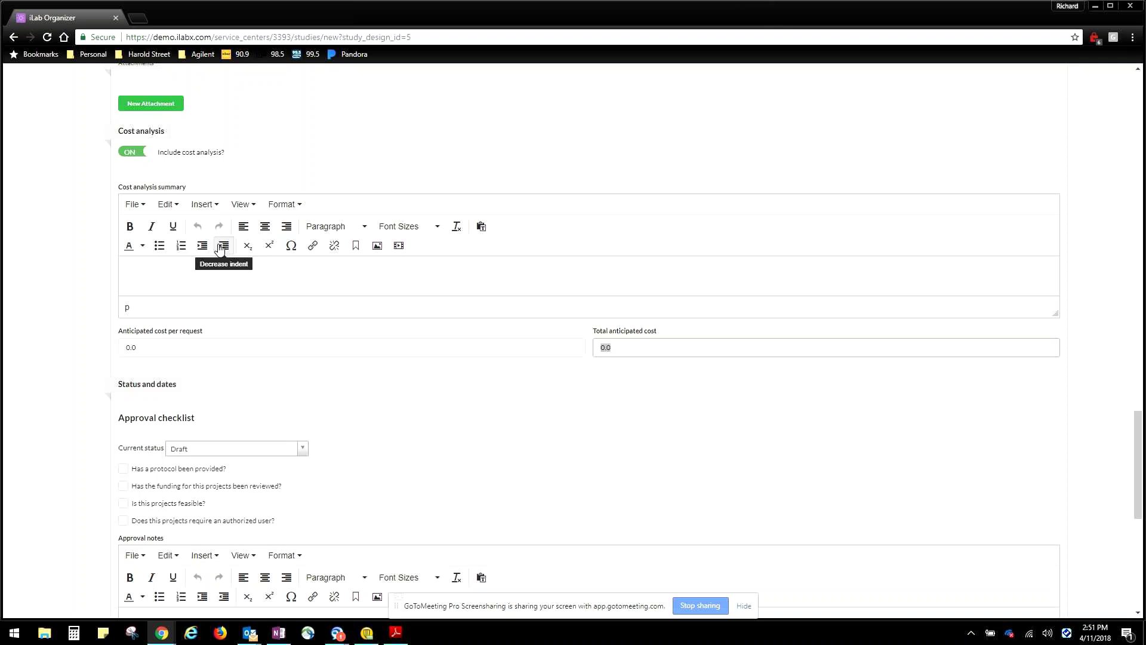
{"action": "left_click", "coordinate": [132, 152]}
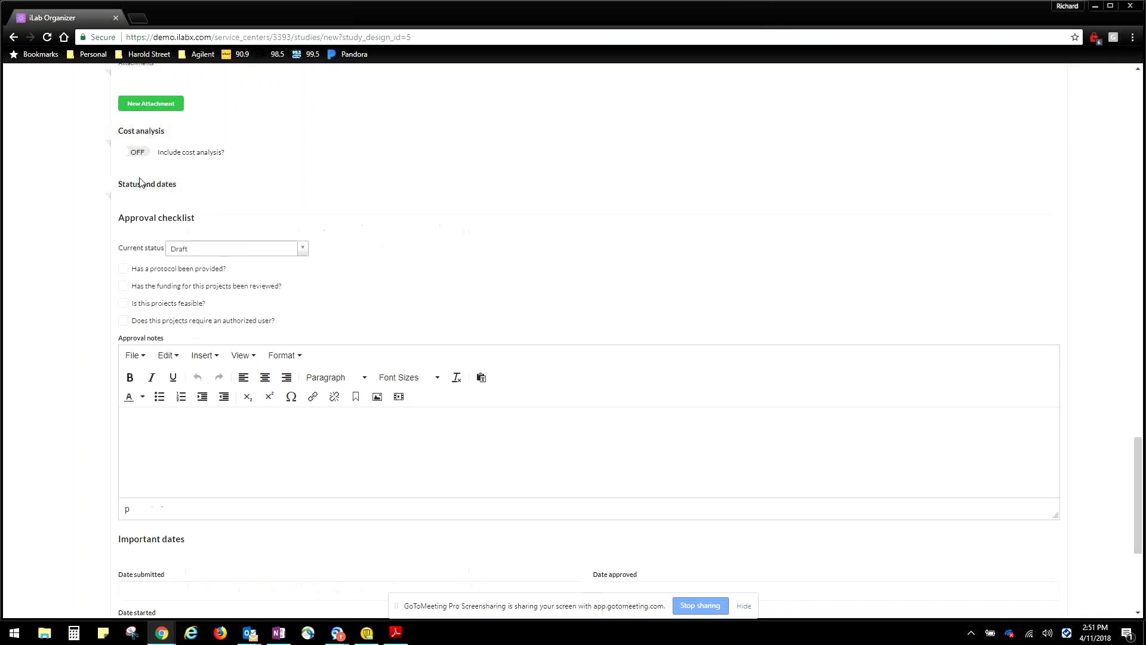
{"action": "left_click", "coordinate": [136, 155]}
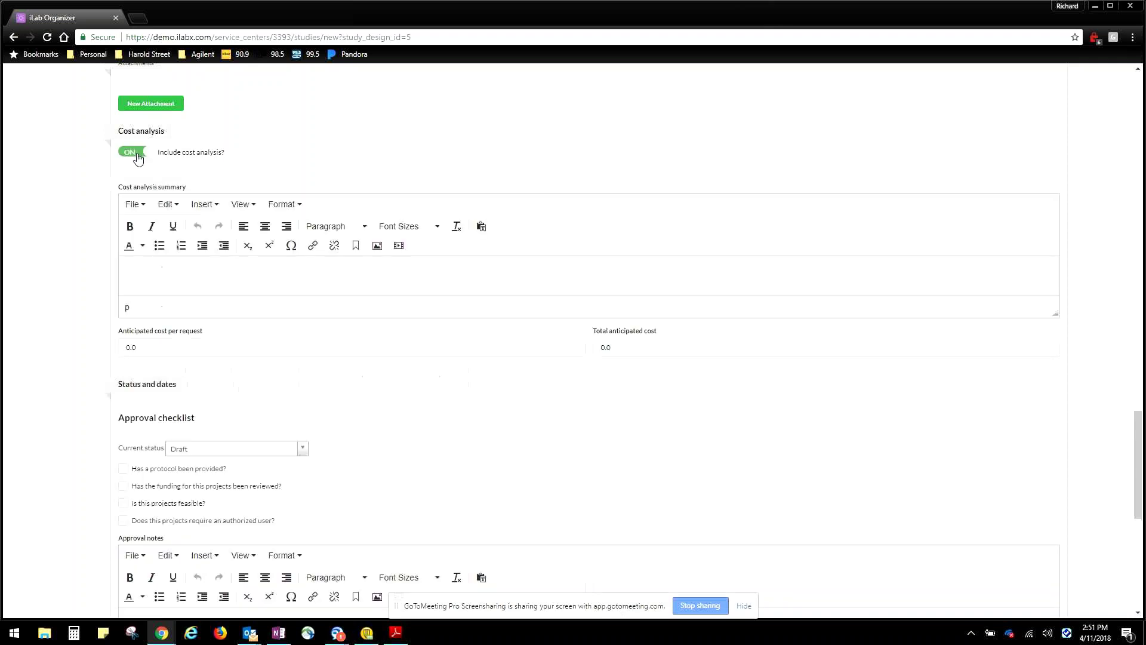
Examine the Approval checklist questions on protocol, funding, feasibility and authorized user under Status and dates.
{"action": "scroll", "coordinate": [247, 249], "scroll_direction": "down", "scroll_amount": 3}
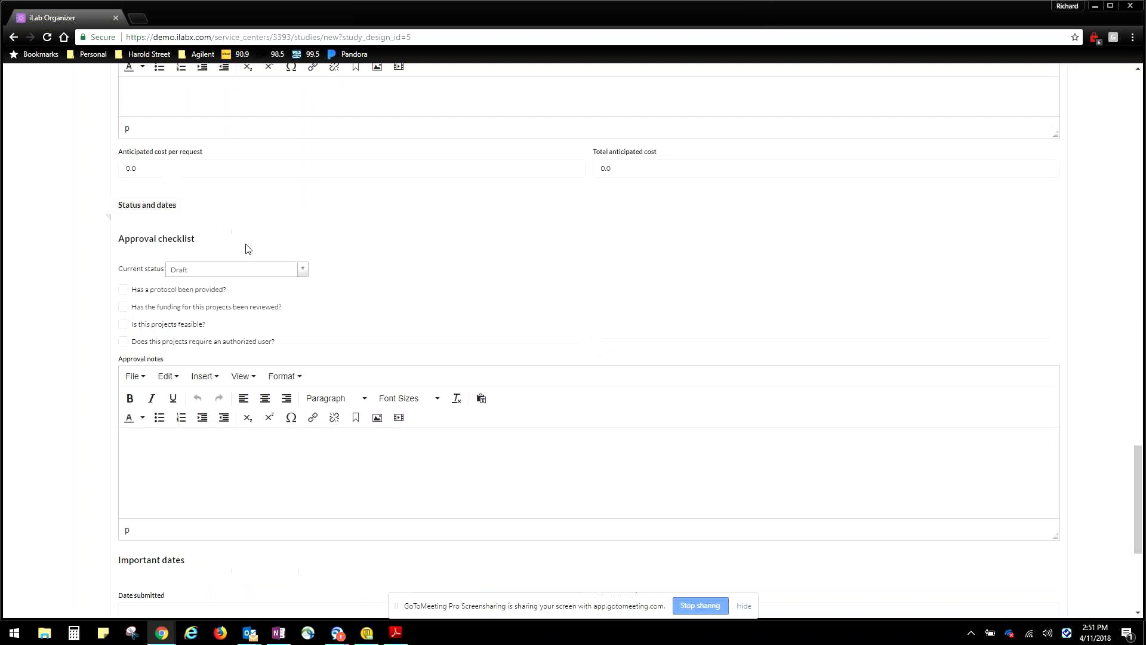
{"action": "scroll", "coordinate": [152, 170], "scroll_direction": "down", "scroll_amount": 1}
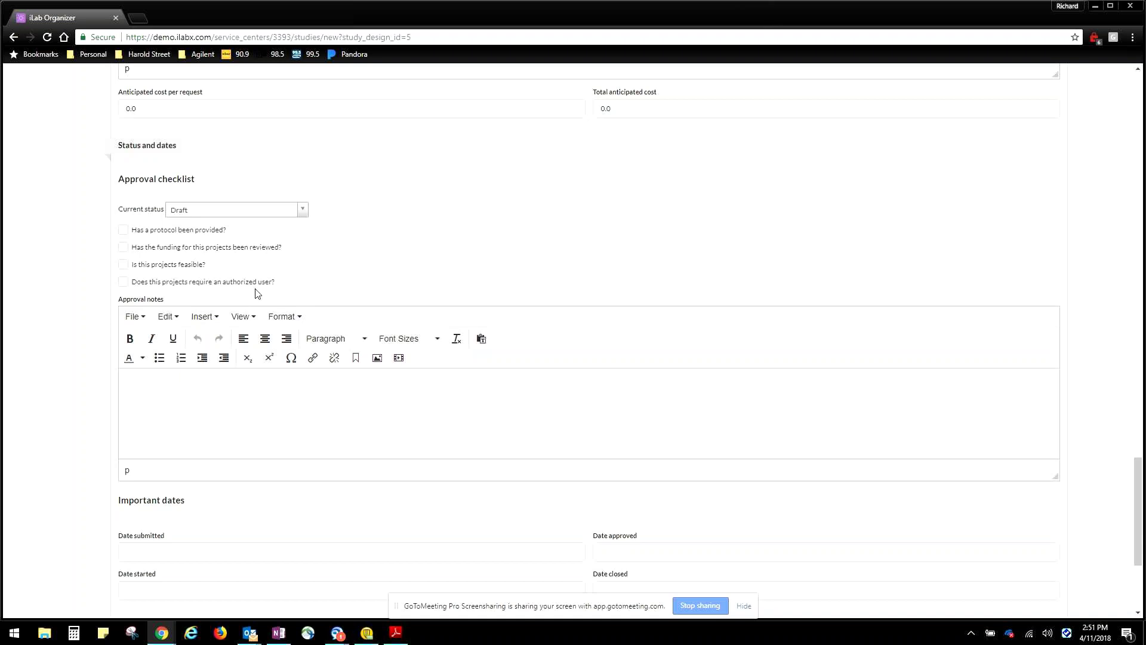
{"action": "left_click", "coordinate": [124, 231]}
{"action": "left_click", "coordinate": [123, 248]}
{"action": "left_click", "coordinate": [123, 266]}
{"action": "left_click", "coordinate": [127, 250]}
Review the Approval notes, Important dates and Data links at the end of the form, and return to the Fields section.
{"action": "scroll", "coordinate": [358, 329], "scroll_direction": "down", "scroll_amount": 1}
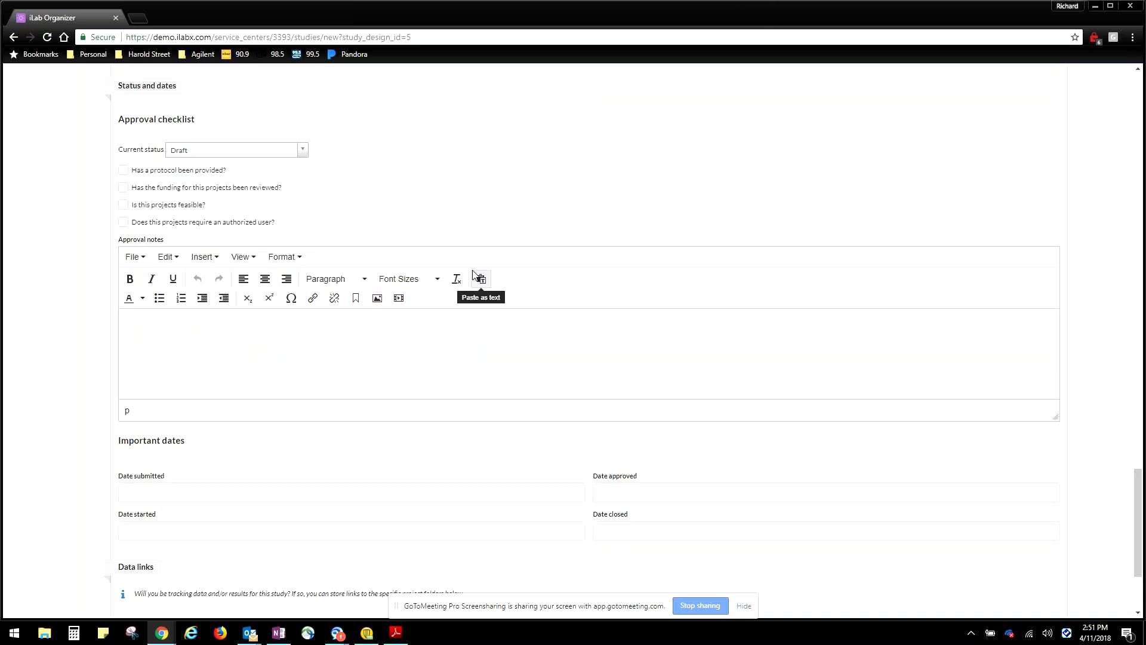
{"action": "scroll", "coordinate": [454, 278], "scroll_direction": "down", "scroll_amount": 3}
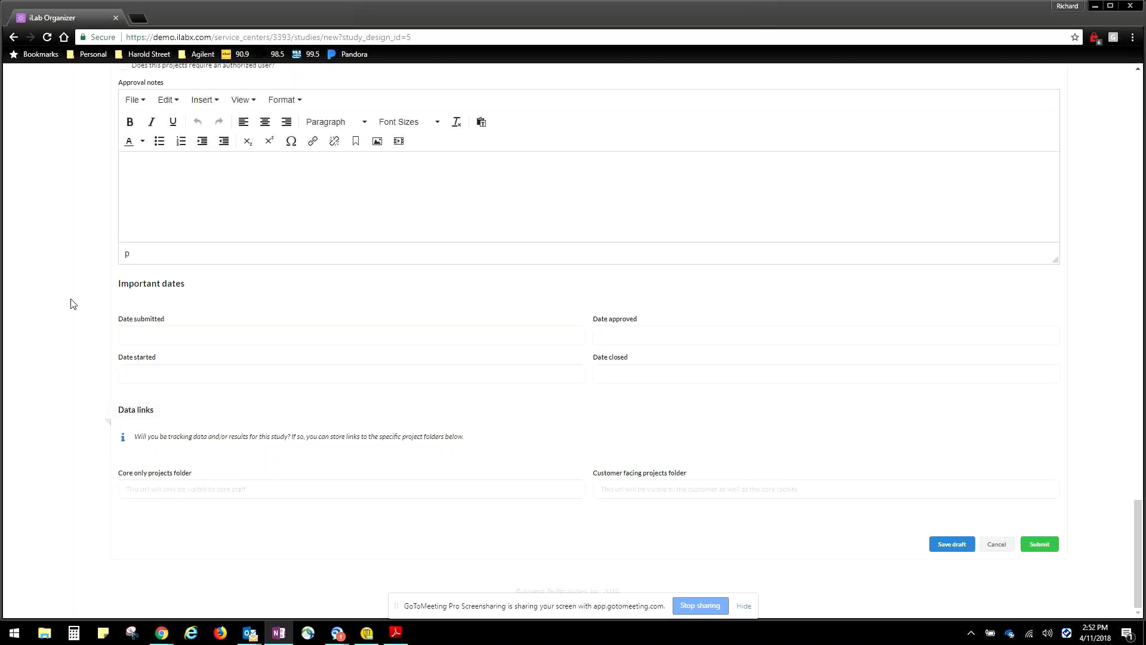
{"action": "scroll", "coordinate": [73, 305], "scroll_direction": "up", "scroll_amount": 10}
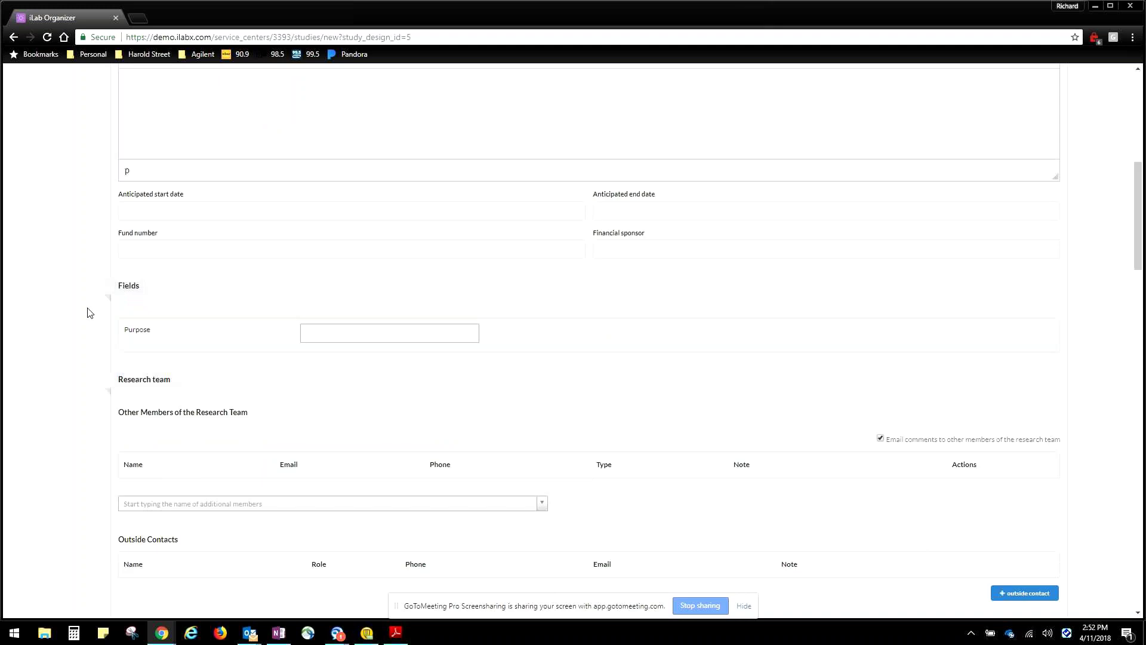
Revisit the Summary section of the new project form and return to the Study Initiation list.
{"action": "scroll", "coordinate": [404, 267], "scroll_direction": "up", "scroll_amount": 6}
{"action": "scroll", "coordinate": [608, 415], "scroll_direction": "down", "scroll_amount": 3}
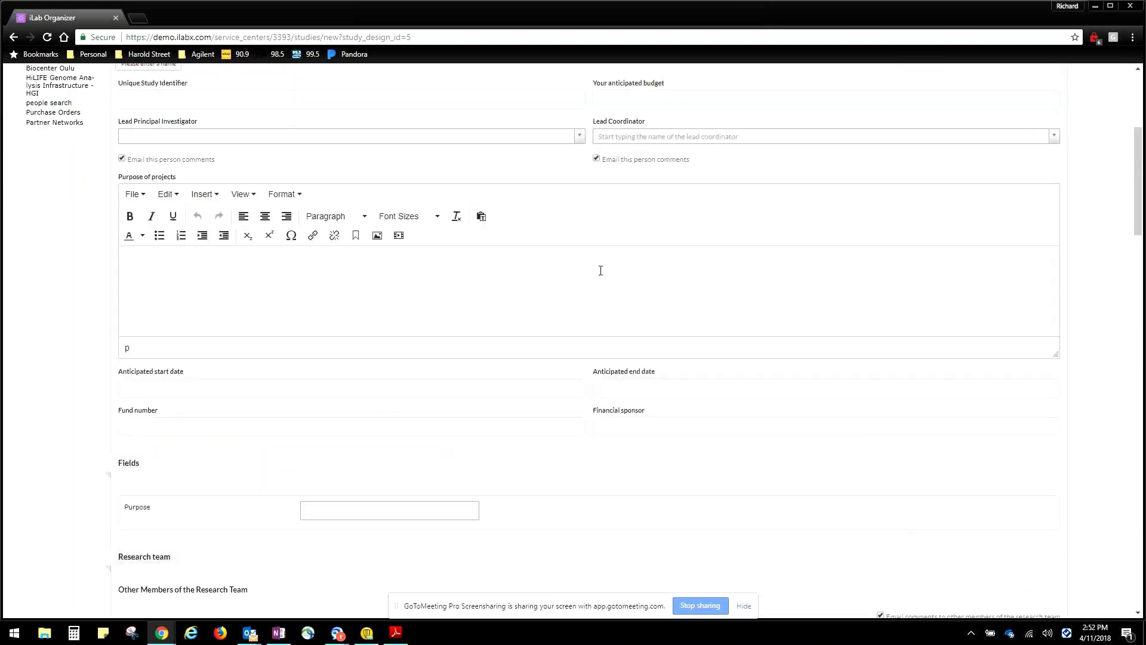
{"action": "scroll", "coordinate": [600, 275], "scroll_direction": "up", "scroll_amount": 3}
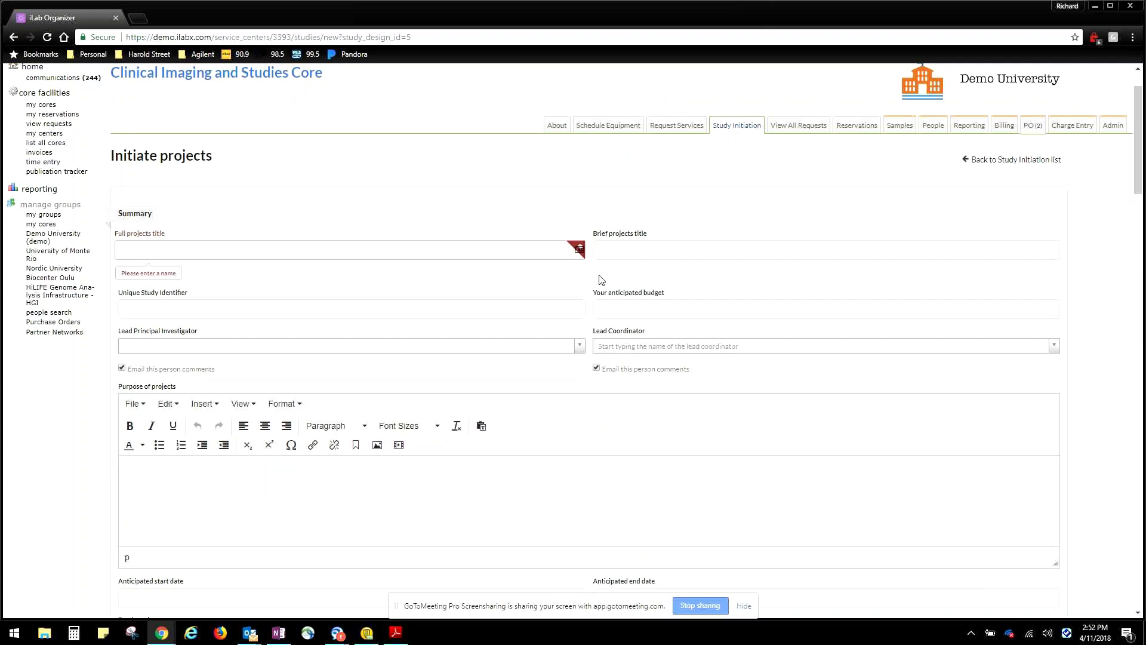
{"action": "scroll", "coordinate": [601, 280], "scroll_direction": "up", "scroll_amount": 2}
{"action": "left_click", "coordinate": [736, 197]}
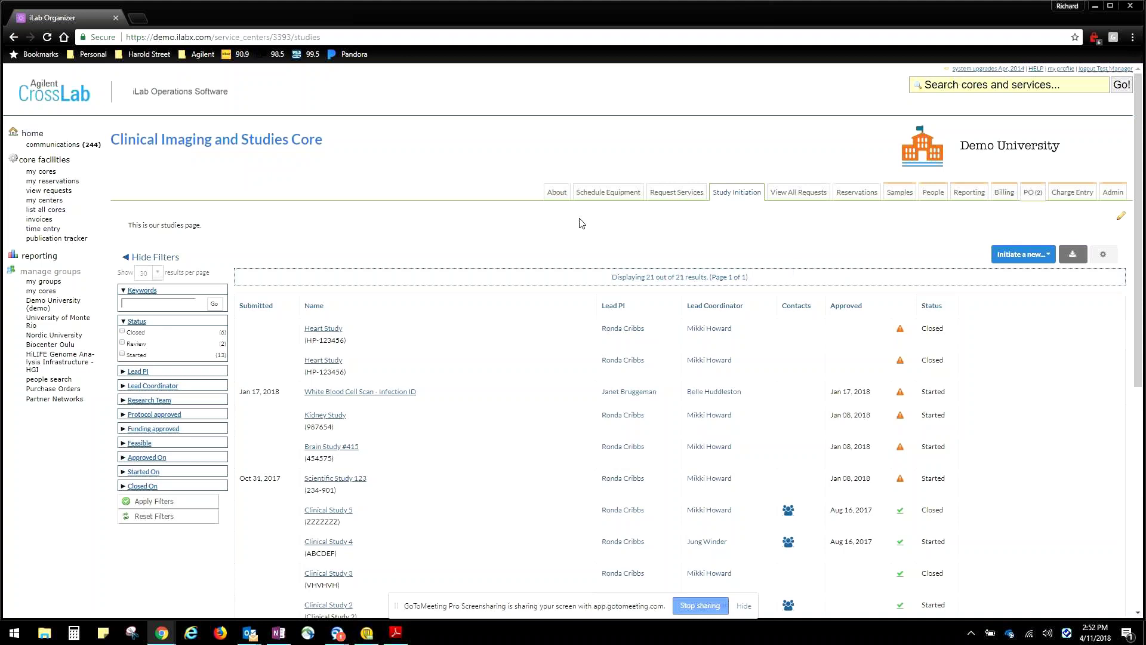
Review the core's list of studies with their leads, contacts, approval dates and statuses.
{"action": "scroll", "coordinate": [638, 207], "scroll_direction": "down", "scroll_amount": 1}
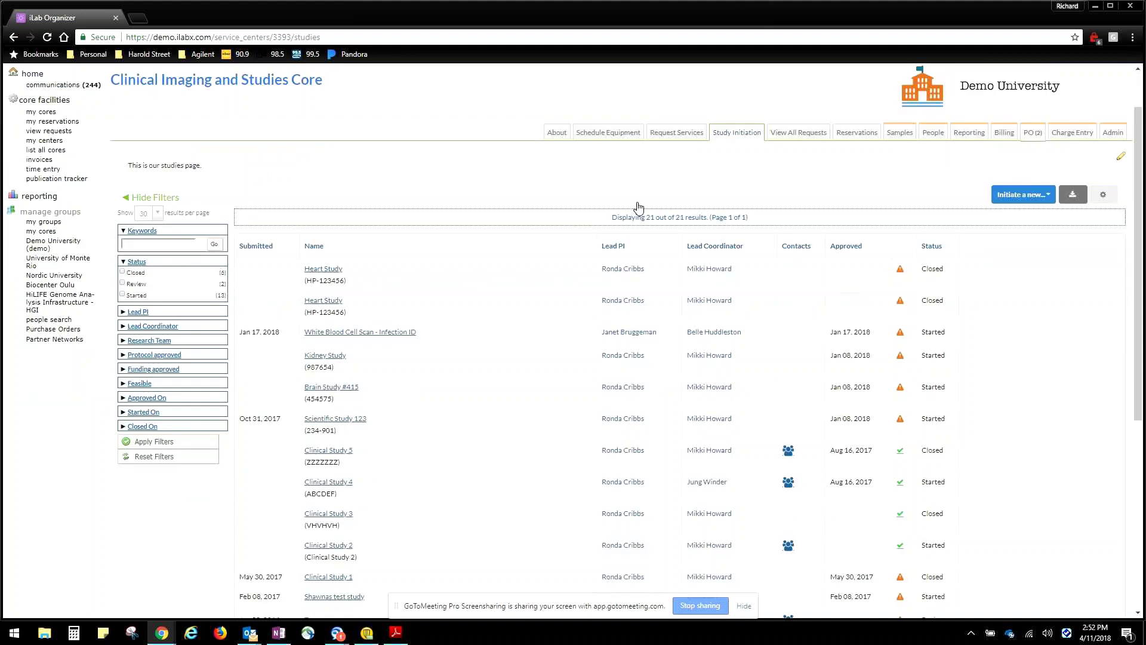
{"action": "left_click", "coordinate": [807, 137]}
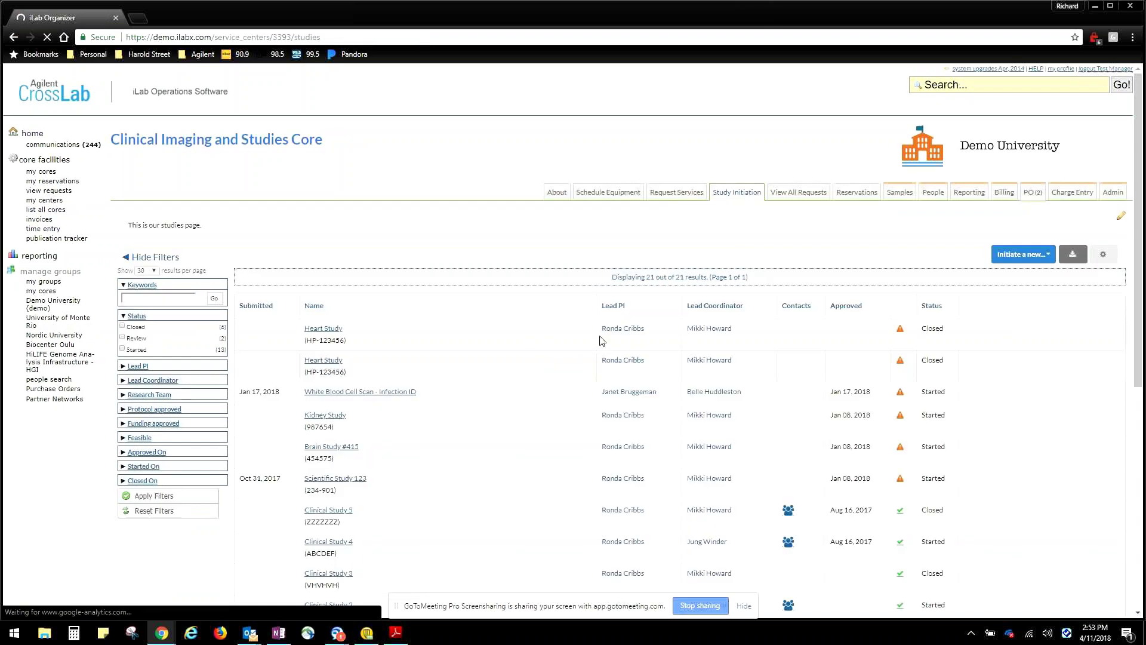
{"action": "scroll", "coordinate": [641, 295], "scroll_direction": "down", "scroll_amount": 2}
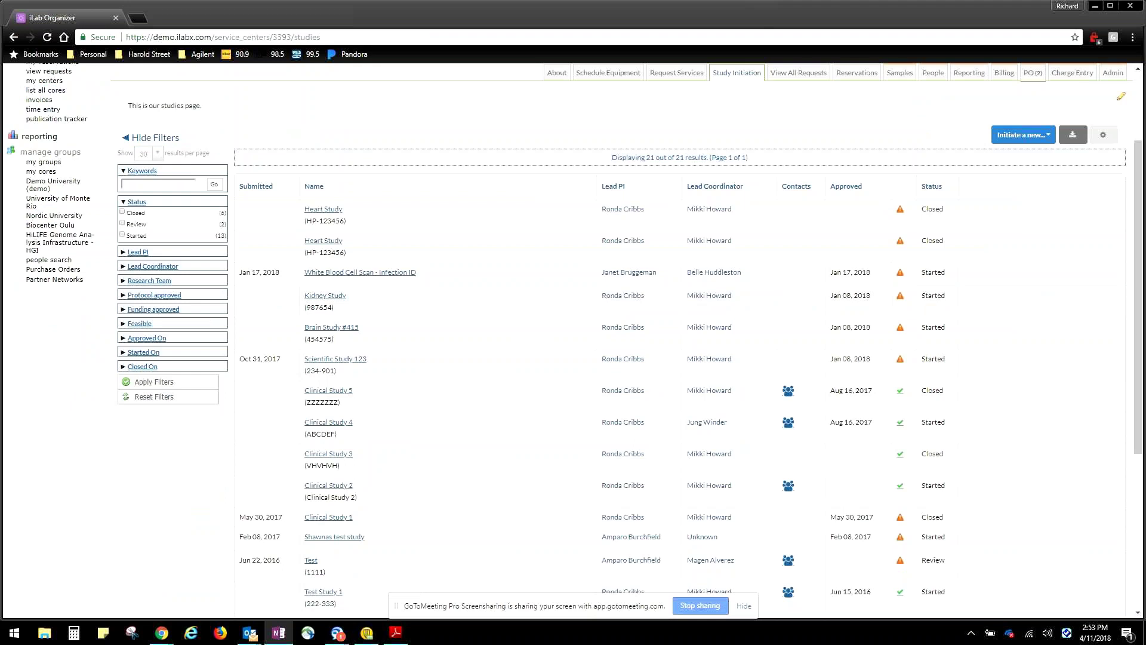
Initiate a new project from the Study Initiation list and look over the Summary section of its form.
{"action": "mouse_move", "coordinate": [966, 283]}
{"action": "left_click", "coordinate": [1019, 142]}
{"action": "left_click", "coordinate": [1009, 156]}
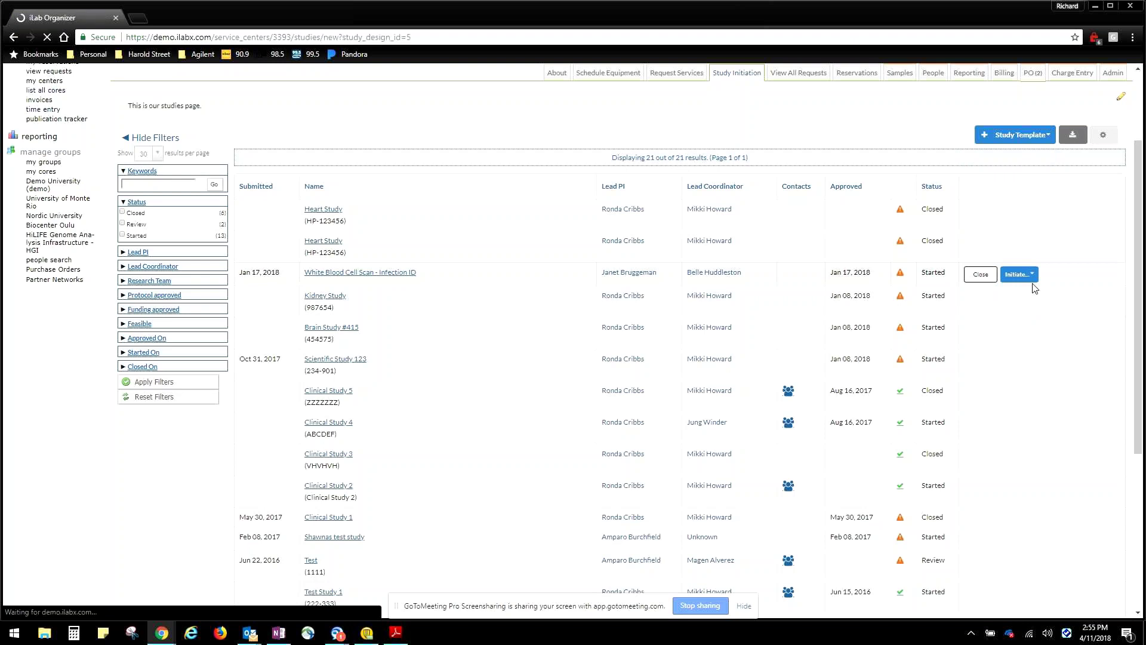
{"action": "scroll", "coordinate": [1035, 288], "scroll_direction": "down", "scroll_amount": 2}
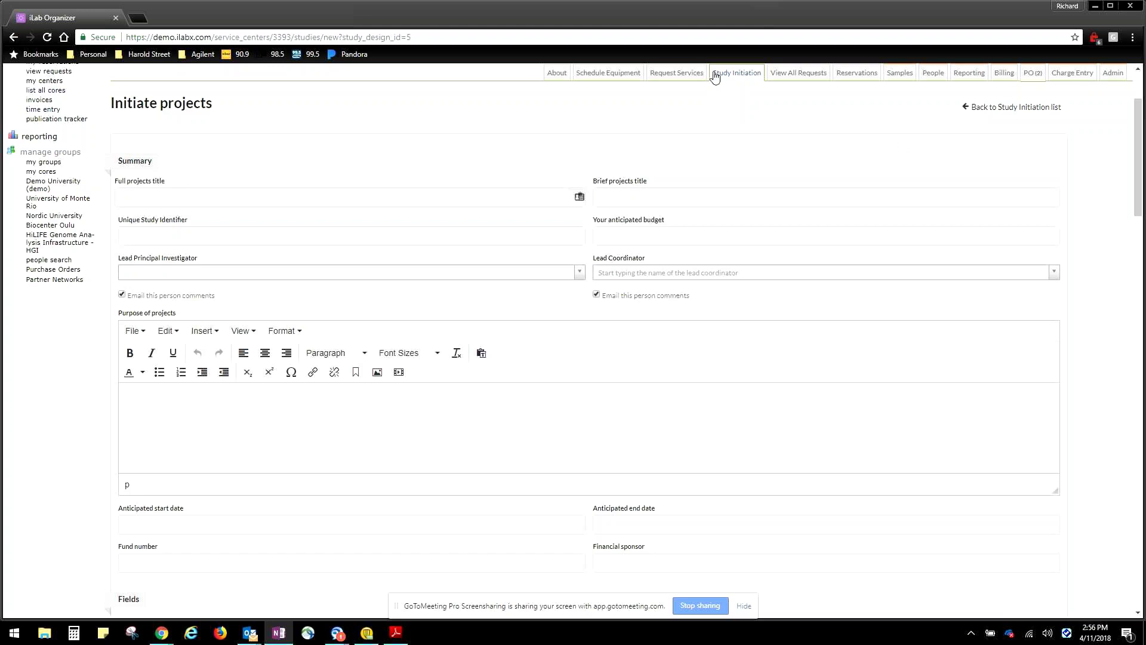
Show the core's General Requests under Request Services and initiate a Blood Draw Request.
{"action": "left_click", "coordinate": [688, 77]}
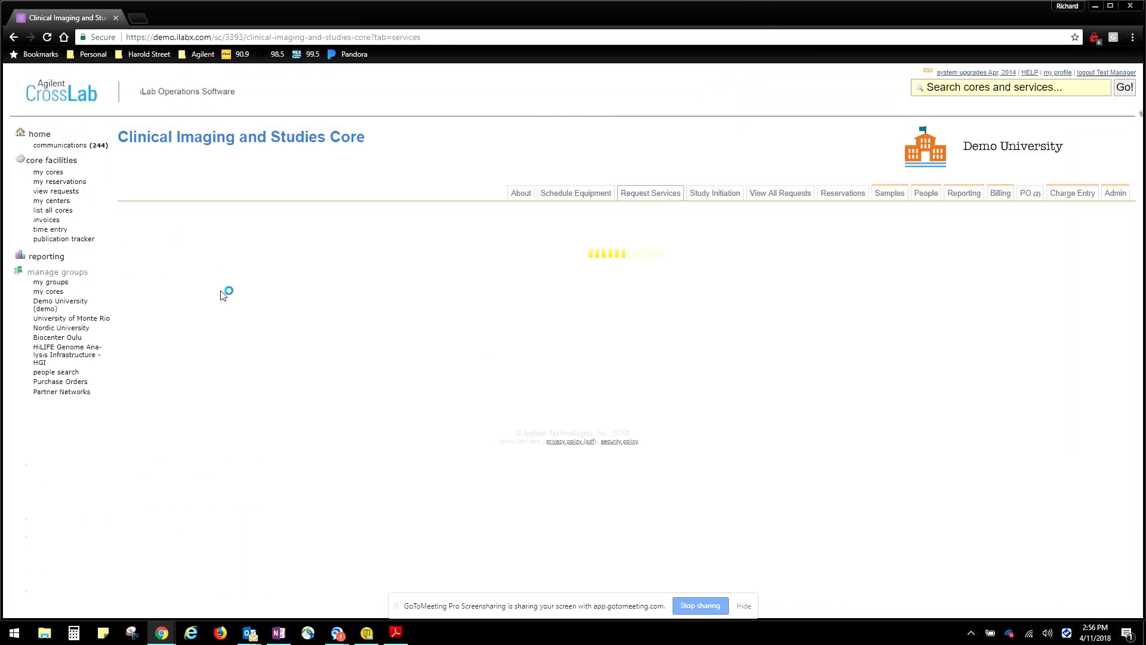
{"action": "left_click", "coordinate": [171, 302]}
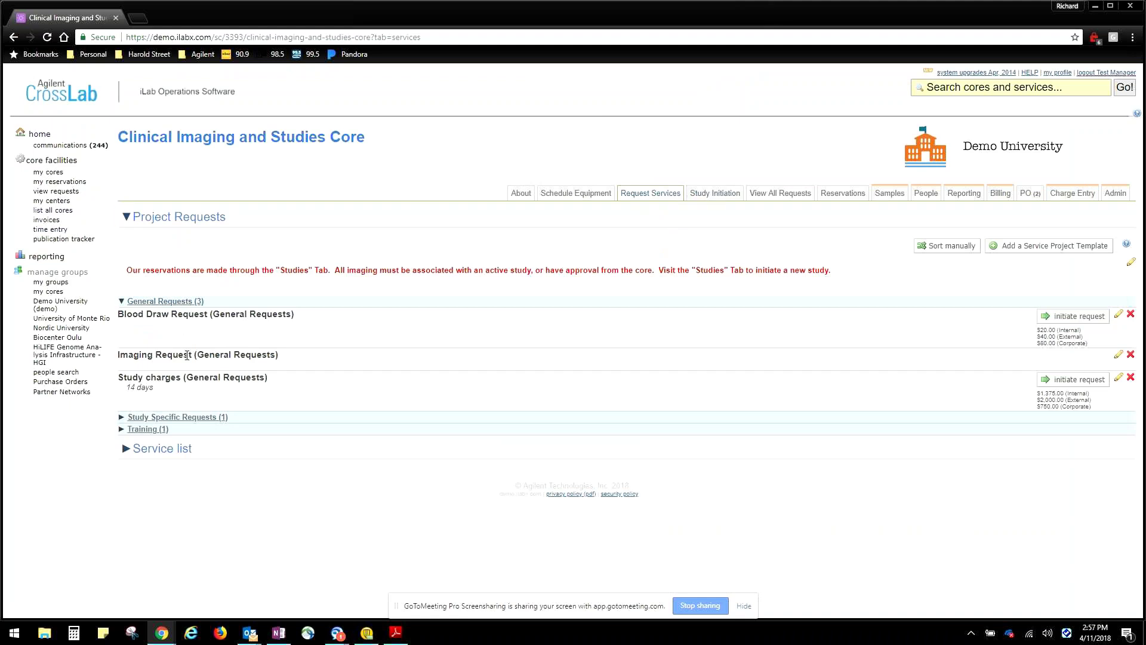
{"action": "left_click", "coordinate": [1094, 324]}
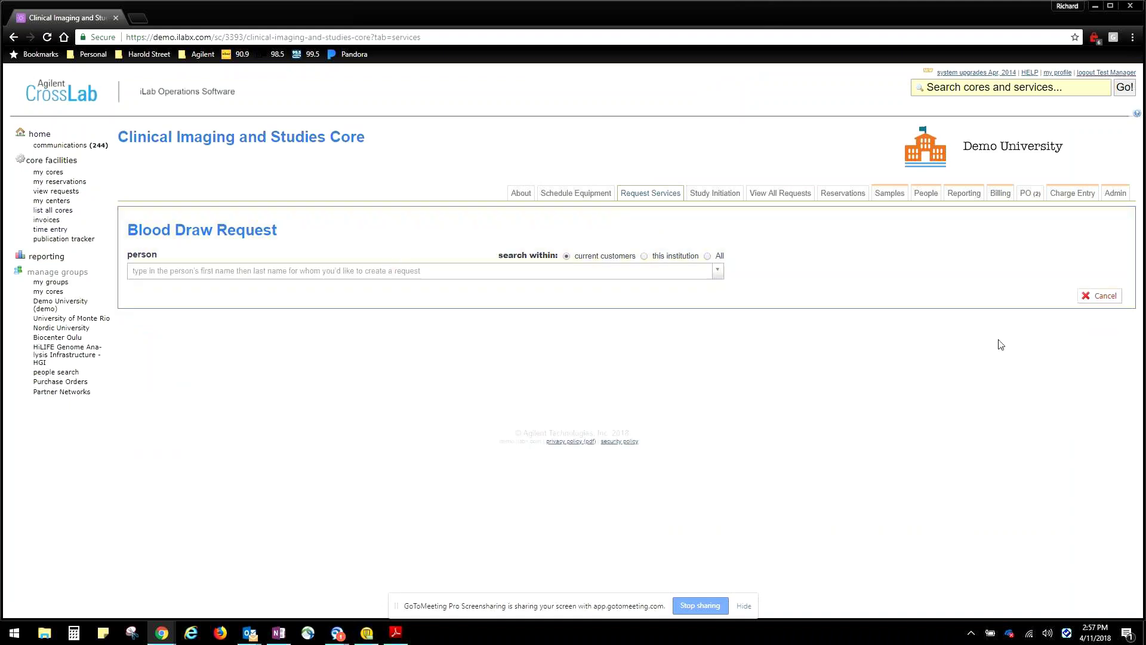
Select the customer for the Blood Draw Request, assign their lab that has a fund, and proceed to the request form.
{"action": "left_click", "coordinate": [391, 273]}
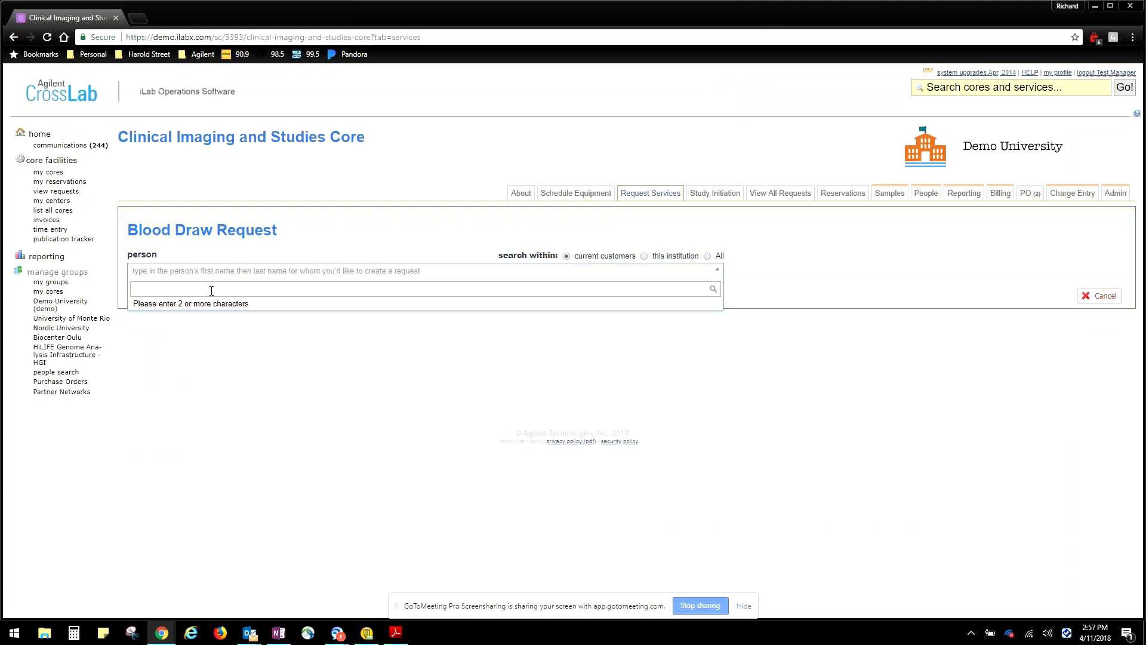
{"action": "type", "text": "mo"}
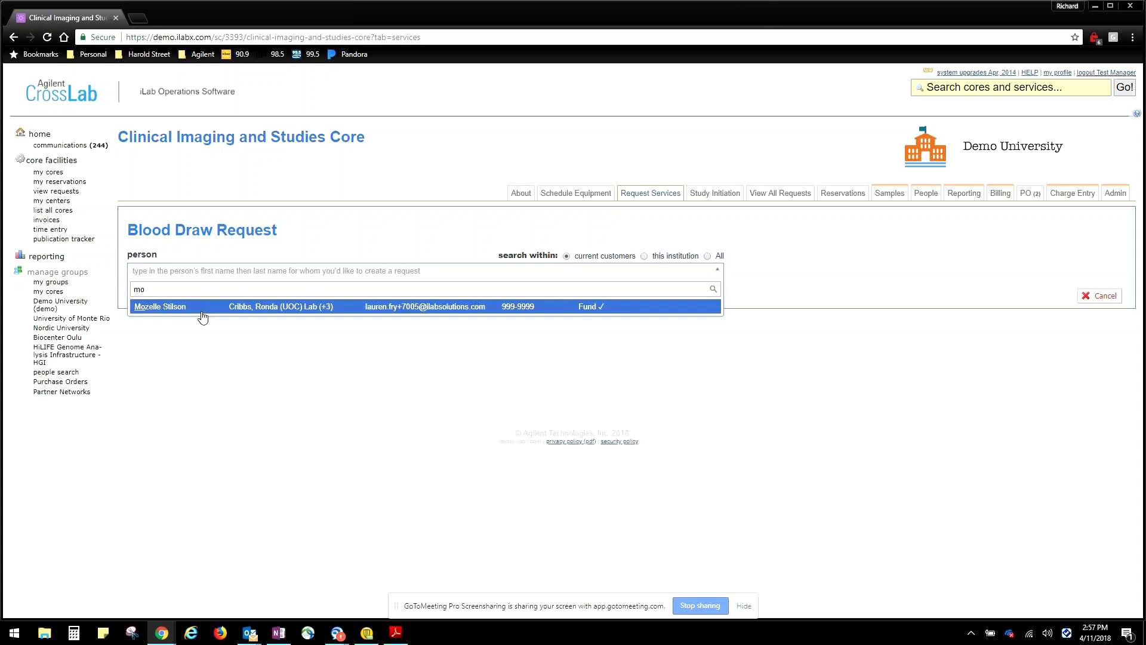
{"action": "left_click", "coordinate": [202, 310]}
{"action": "left_click", "coordinate": [191, 306]}
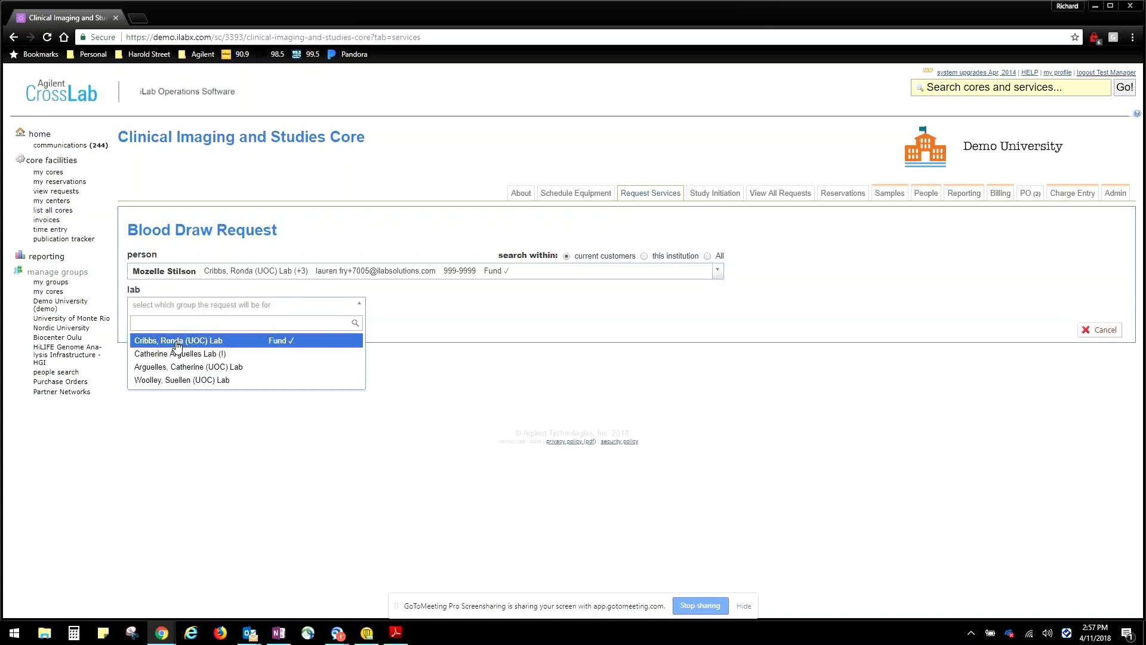
{"action": "left_click", "coordinate": [172, 340]}
{"action": "left_click", "coordinate": [421, 312]}
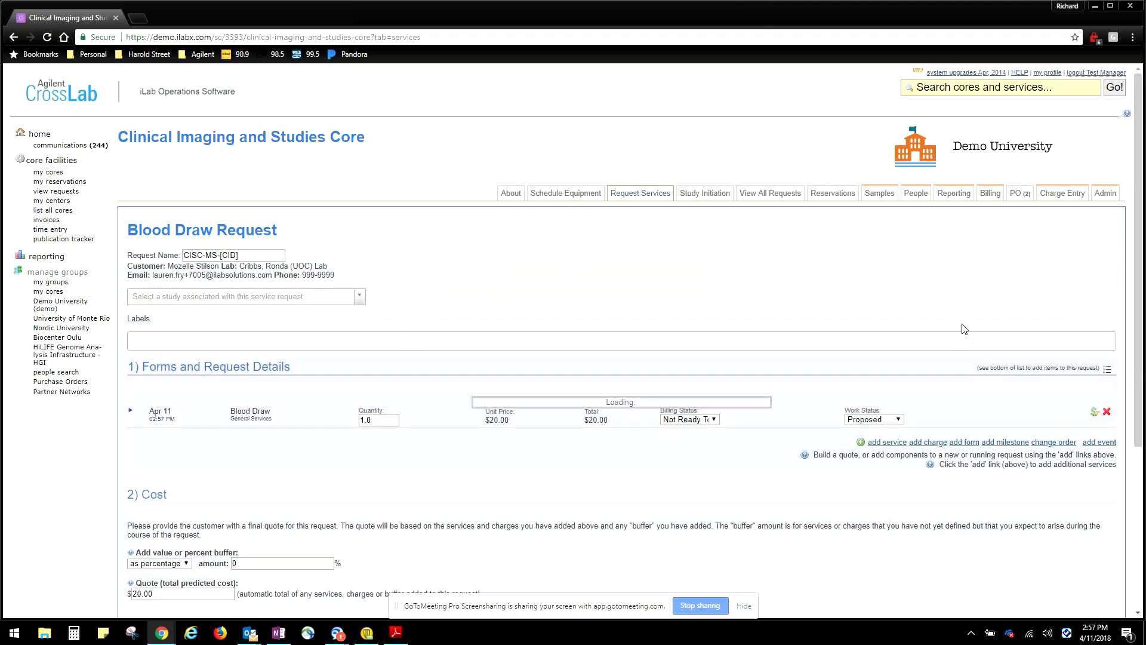
Inspect the Add event scheduling dialog of the Blood Draw Request and close it without adding an event.
{"action": "scroll", "coordinate": [916, 341], "scroll_direction": "down", "scroll_amount": 1}
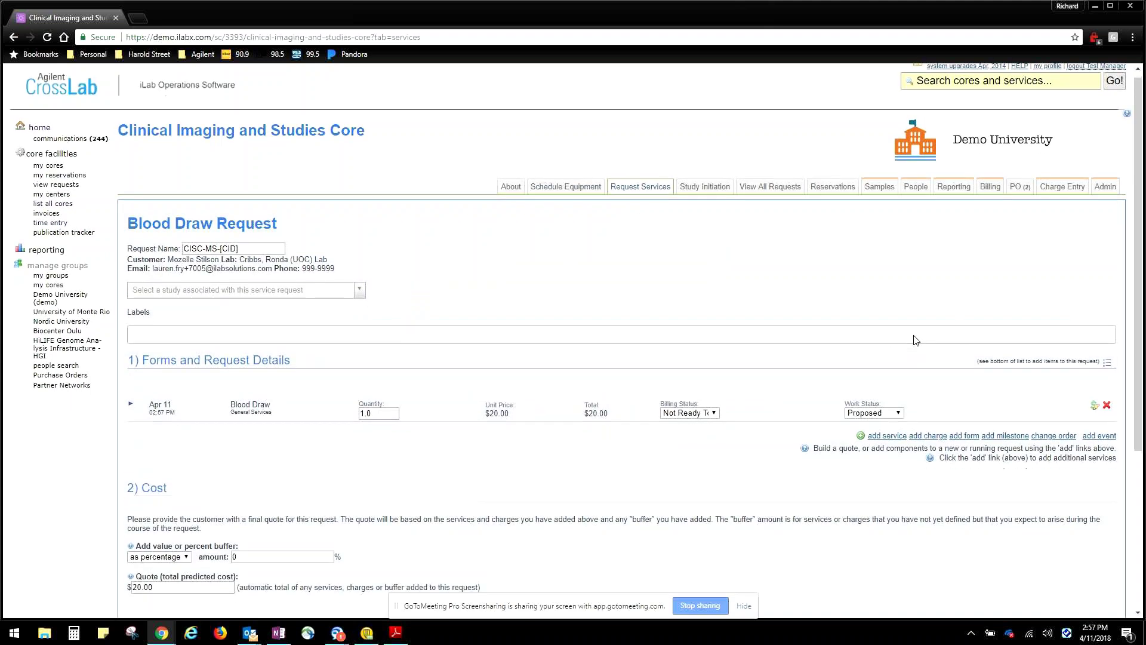
{"action": "left_click", "coordinate": [1022, 381]}
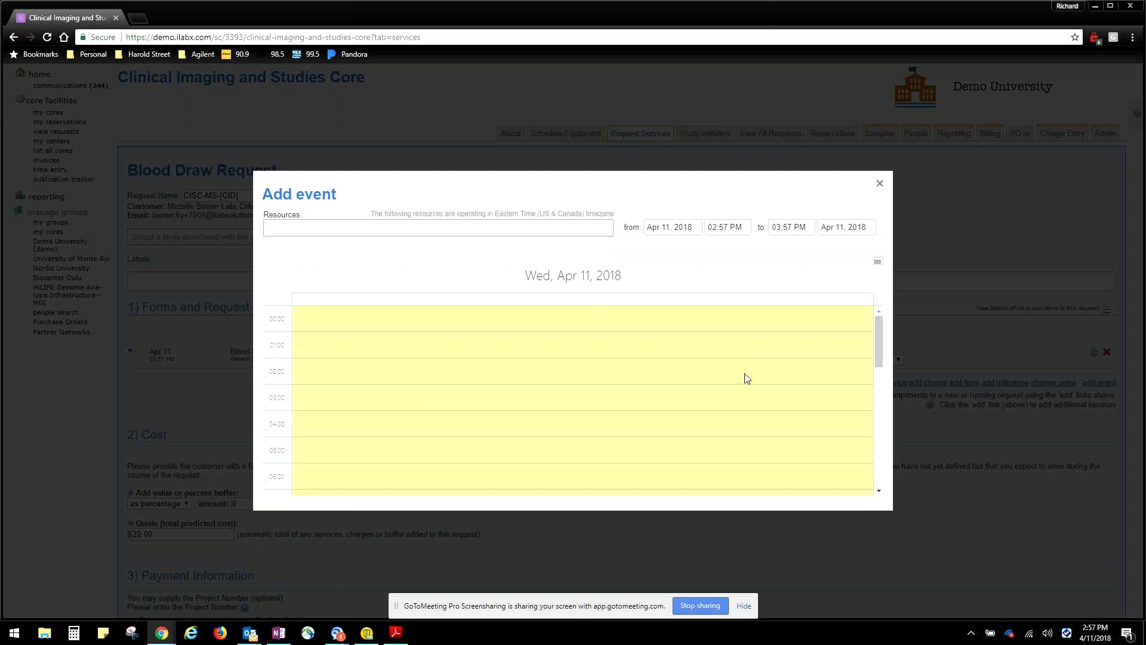
{"action": "left_click", "coordinate": [878, 185]}
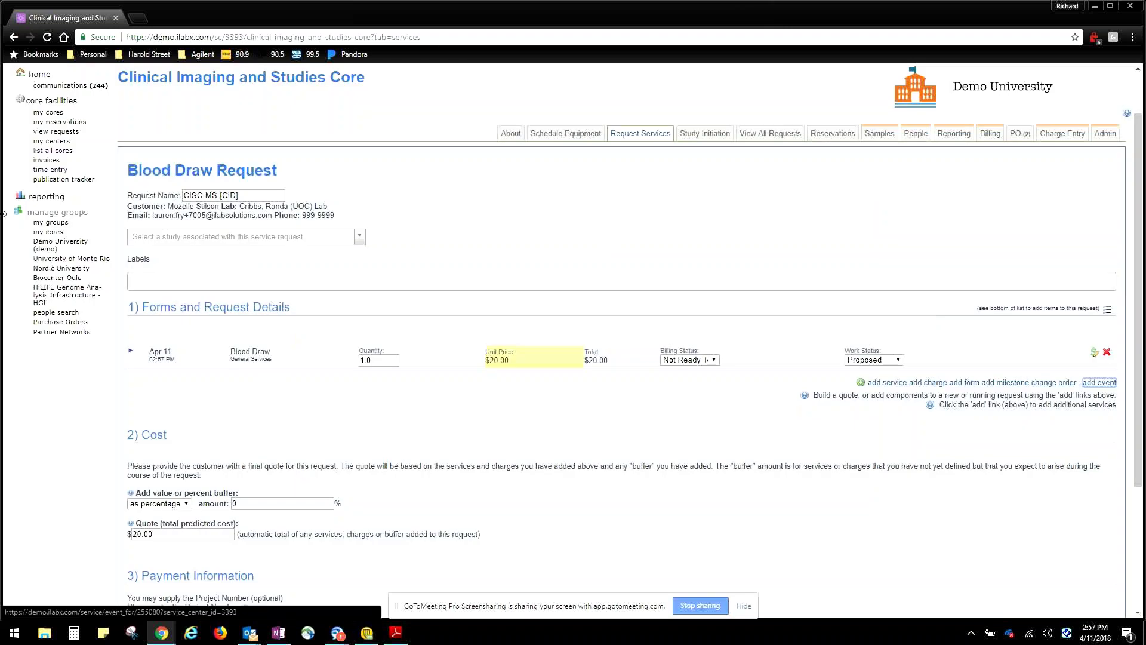
View the core's About page with its services, leadership and contacts, and return to Study Initiation.
{"action": "left_click", "coordinate": [512, 133]}
{"action": "left_click", "coordinate": [612, 112]}
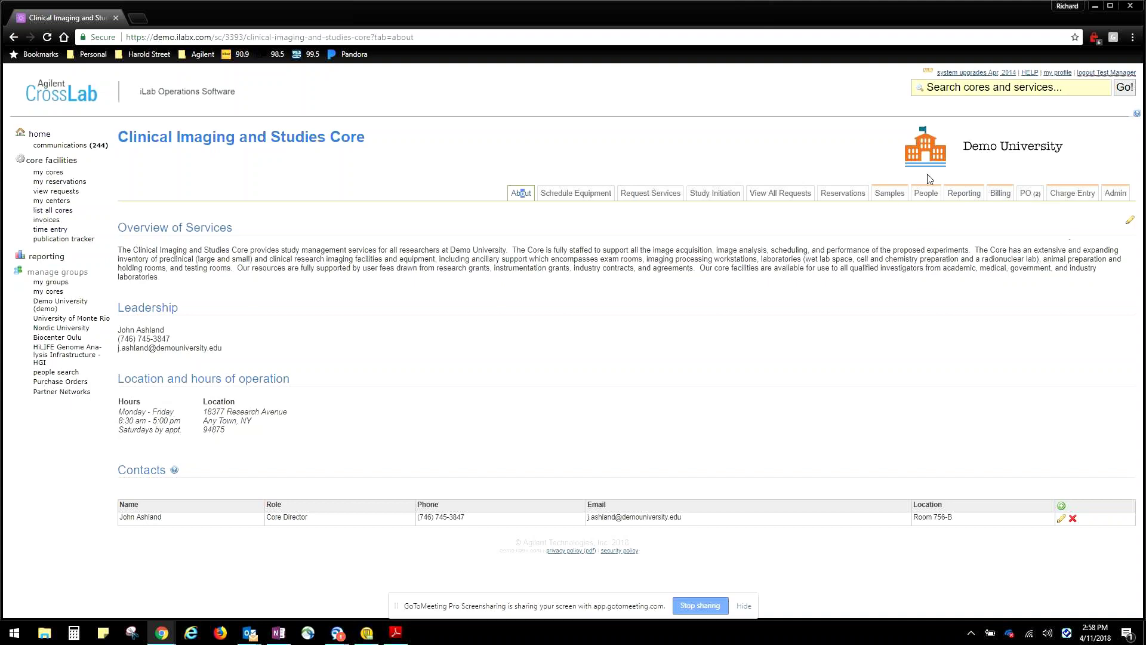
{"action": "left_click", "coordinate": [711, 194]}
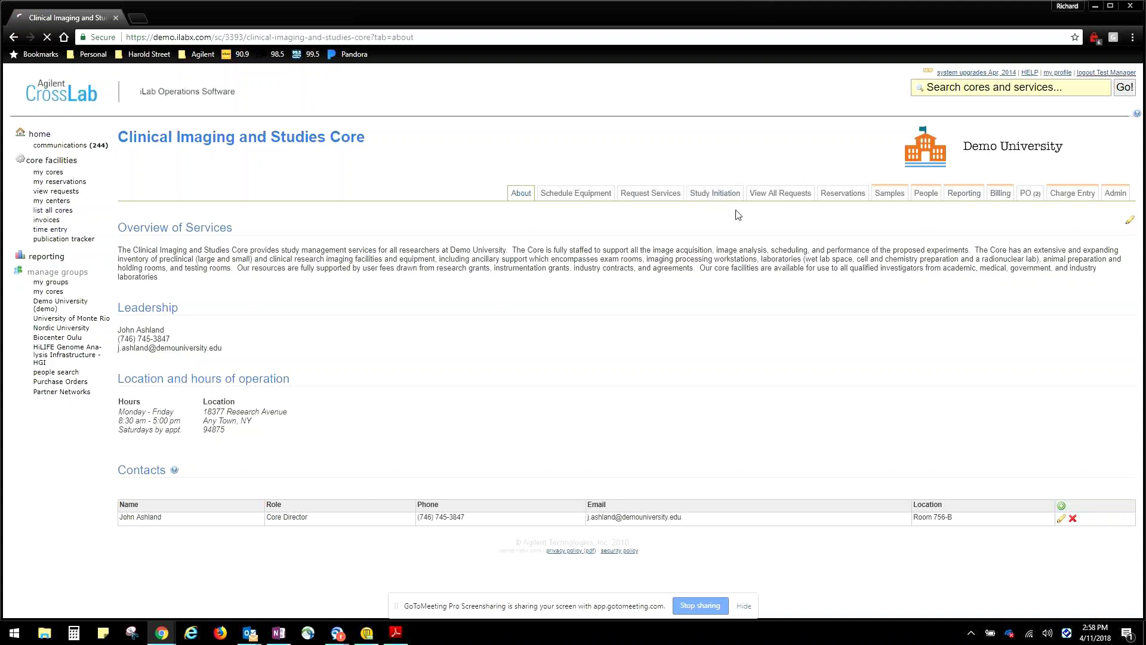